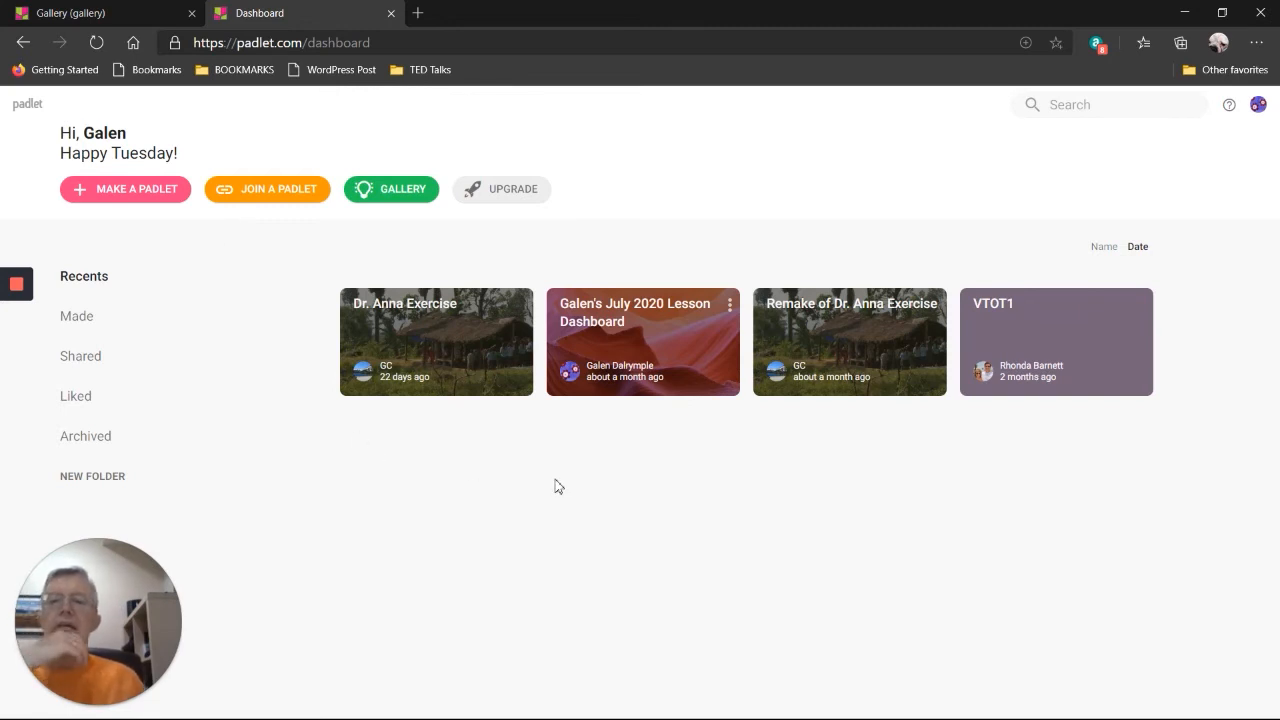
Open the disease-categorizing exercise padlet and place Tetanus under Hospital, Diabetes under Home and Measles under Health Centre.
left_click(443, 330)
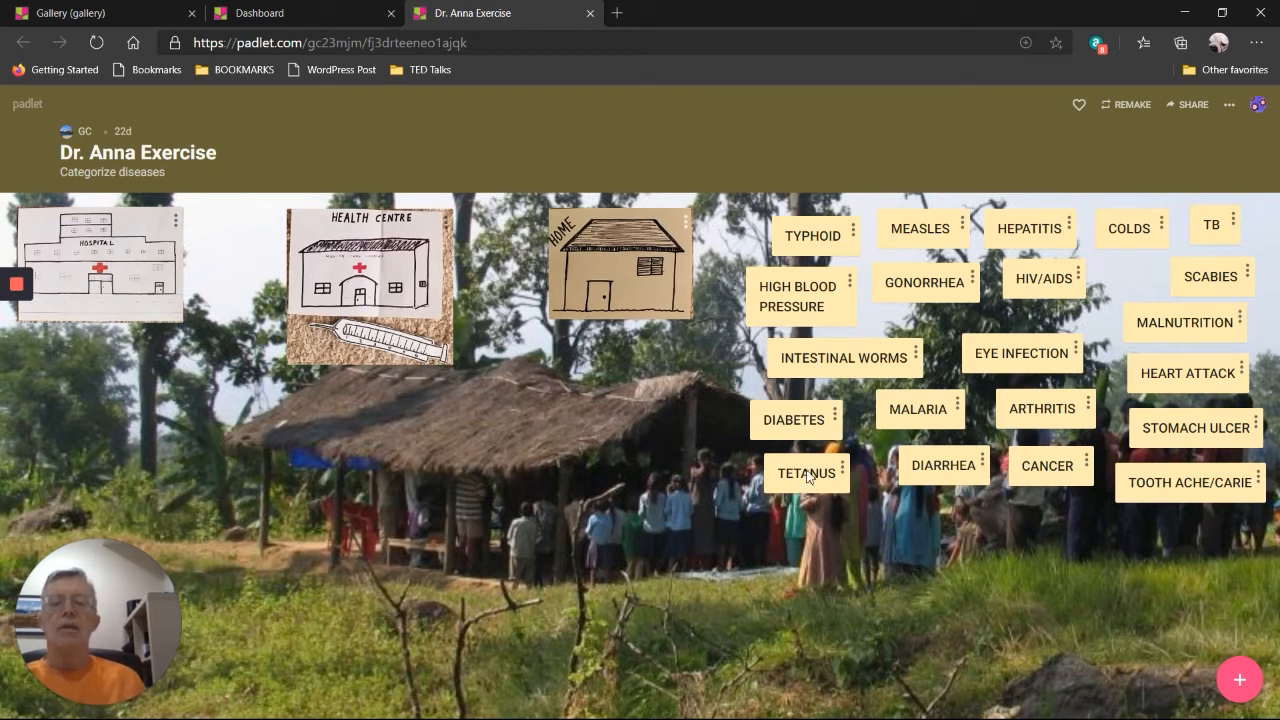
mouse_move(807, 476)
left_mouse_down()
mouse_move(600, 466)
mouse_move(338, 412)
mouse_move(365, 391)
mouse_move(95, 363)
left_mouse_up()
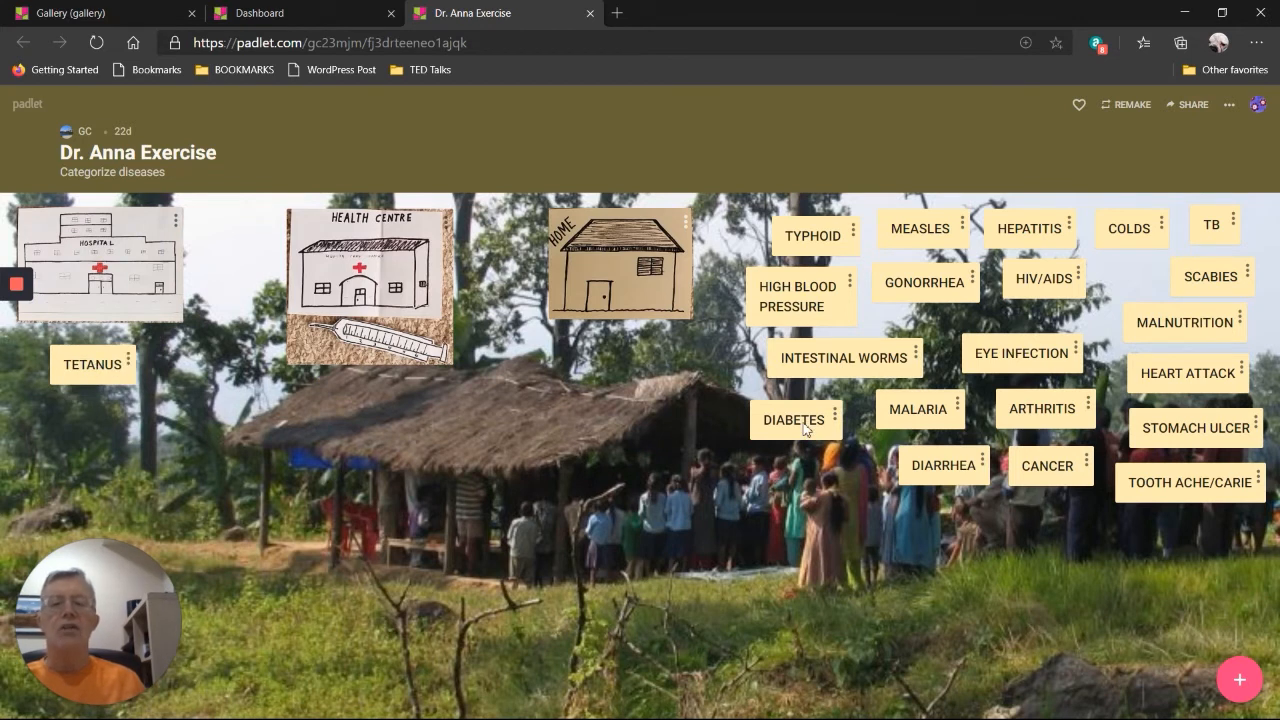
left_click_drag(805, 428, 620, 356)
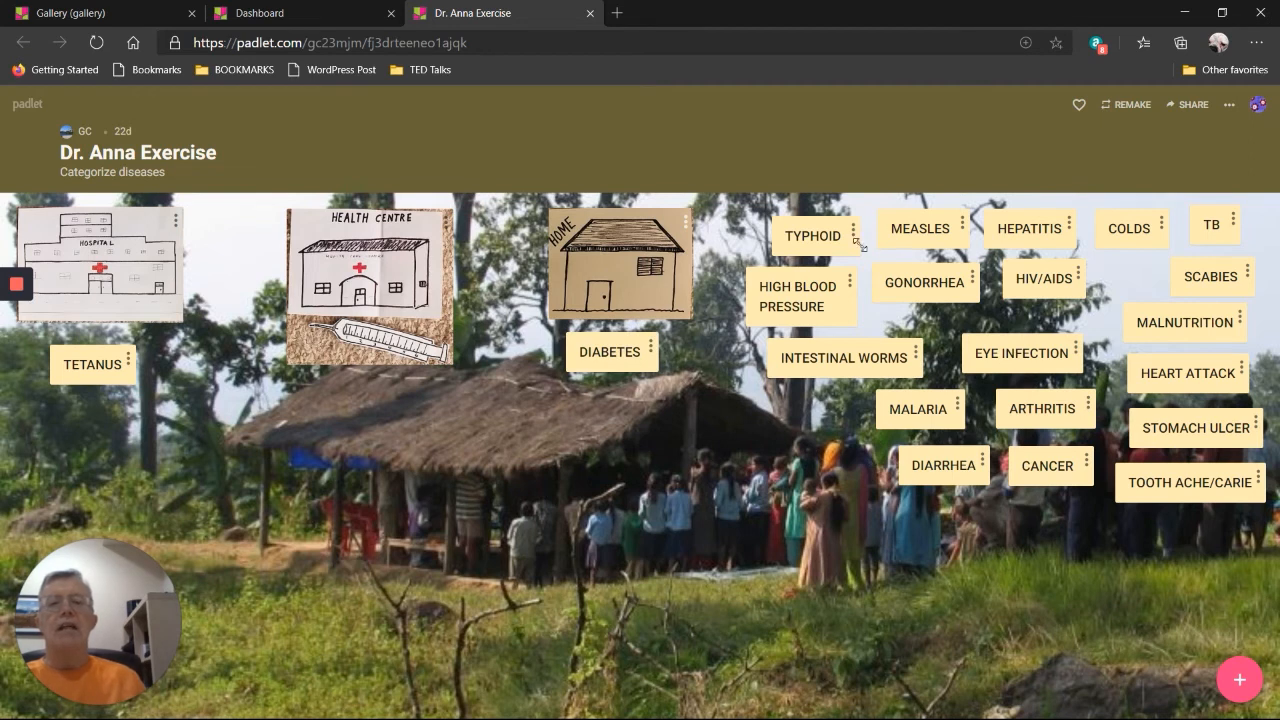
mouse_move(912, 236)
left_mouse_down()
mouse_move(598, 428)
mouse_move(365, 403)
left_mouse_up()
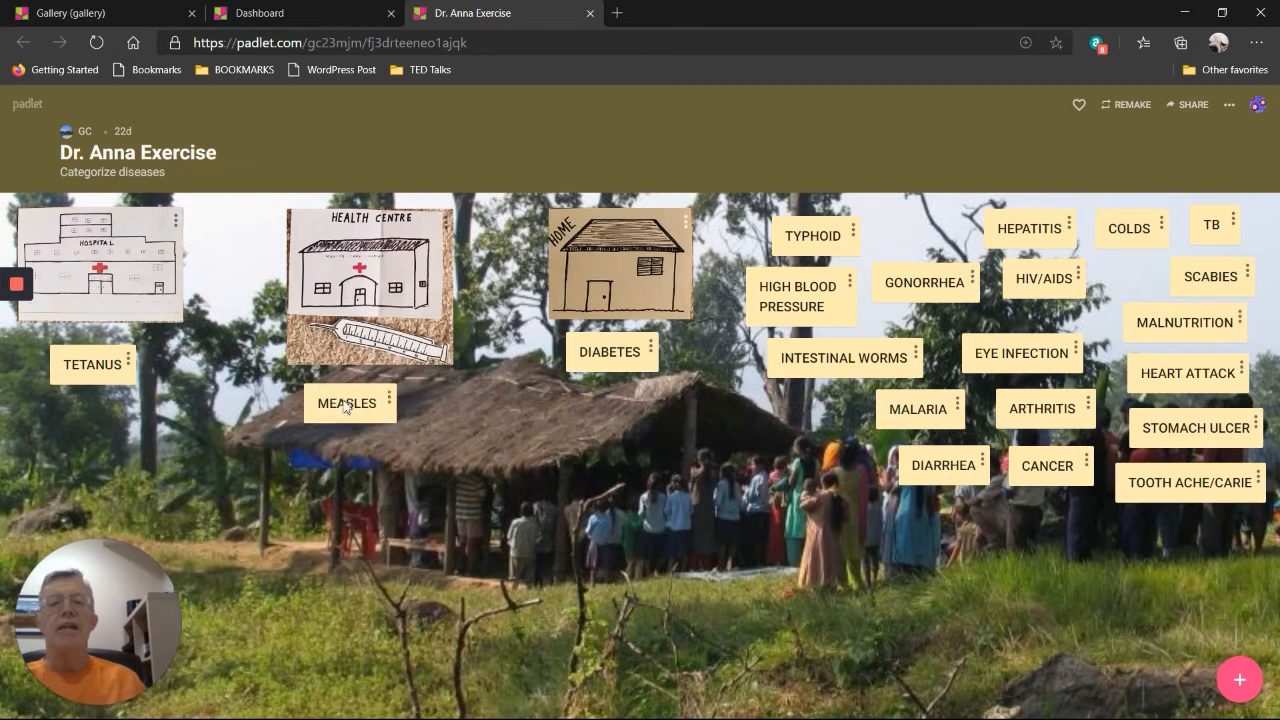
Move the Diabetes, Measles and Tetanus posts back among the unsorted diseases and close the exercise padlet.
left_click(651, 352)
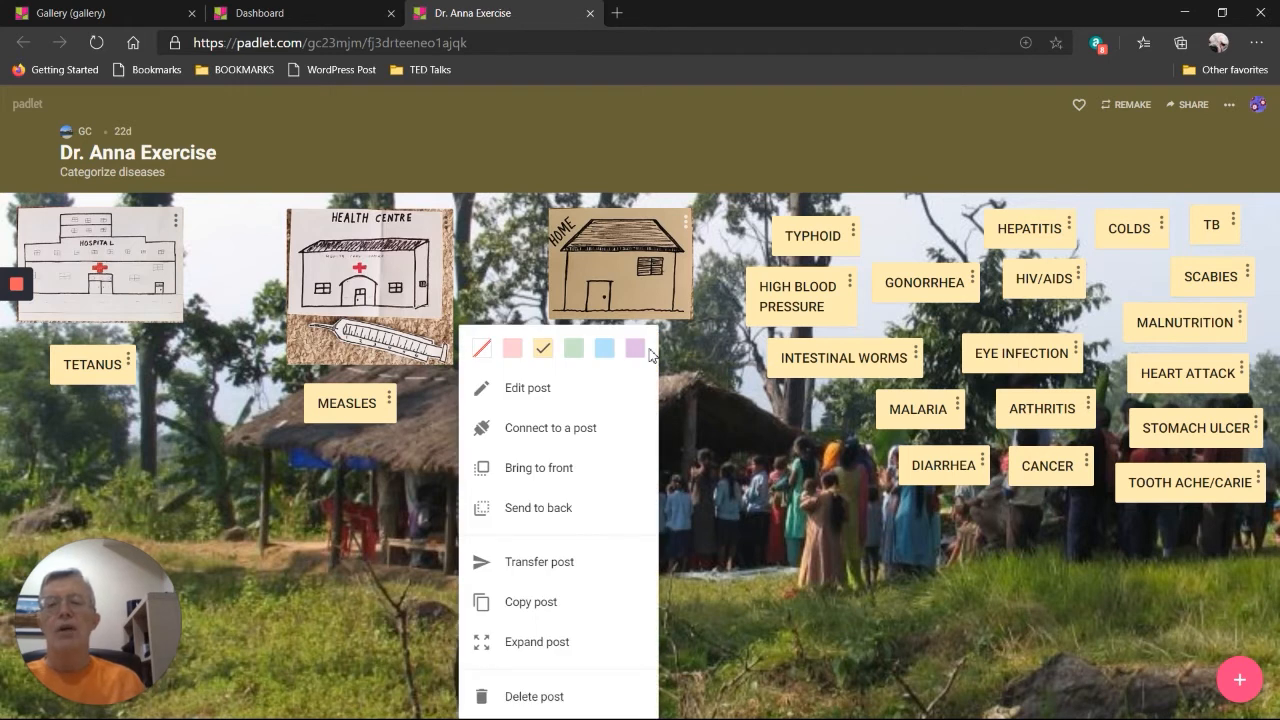
left_click(705, 474)
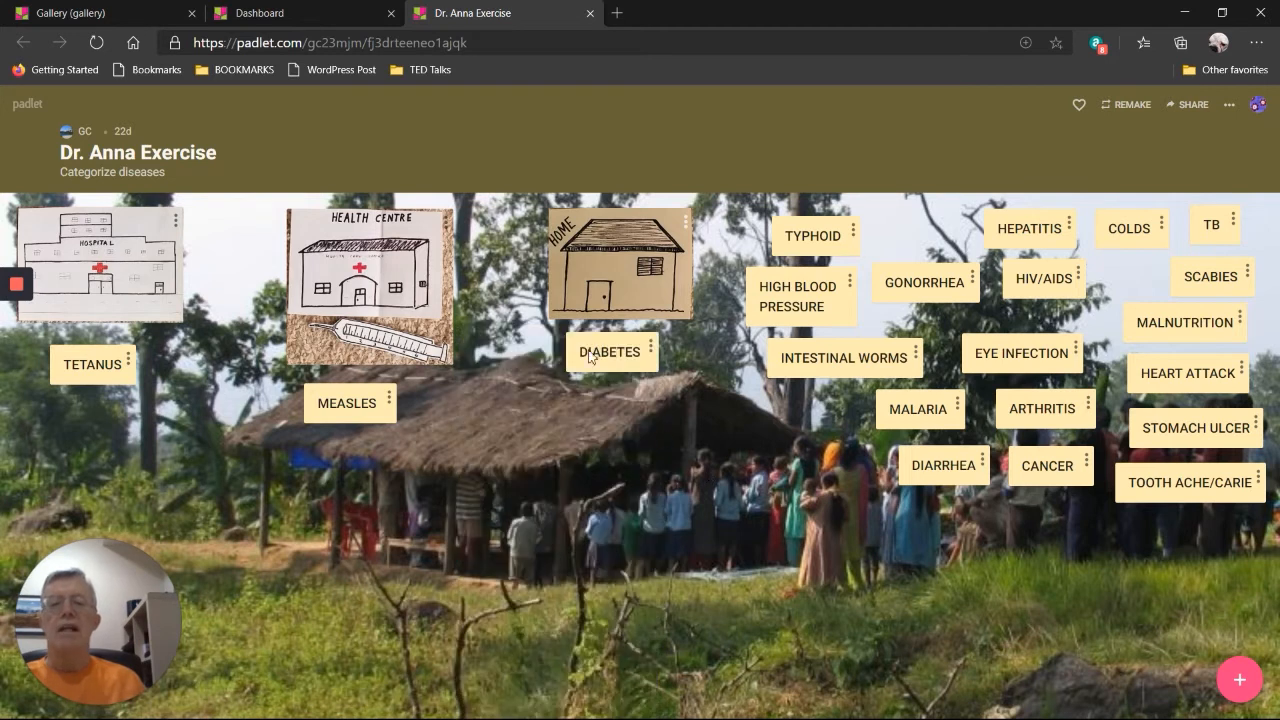
left_click_drag(592, 352, 898, 226)
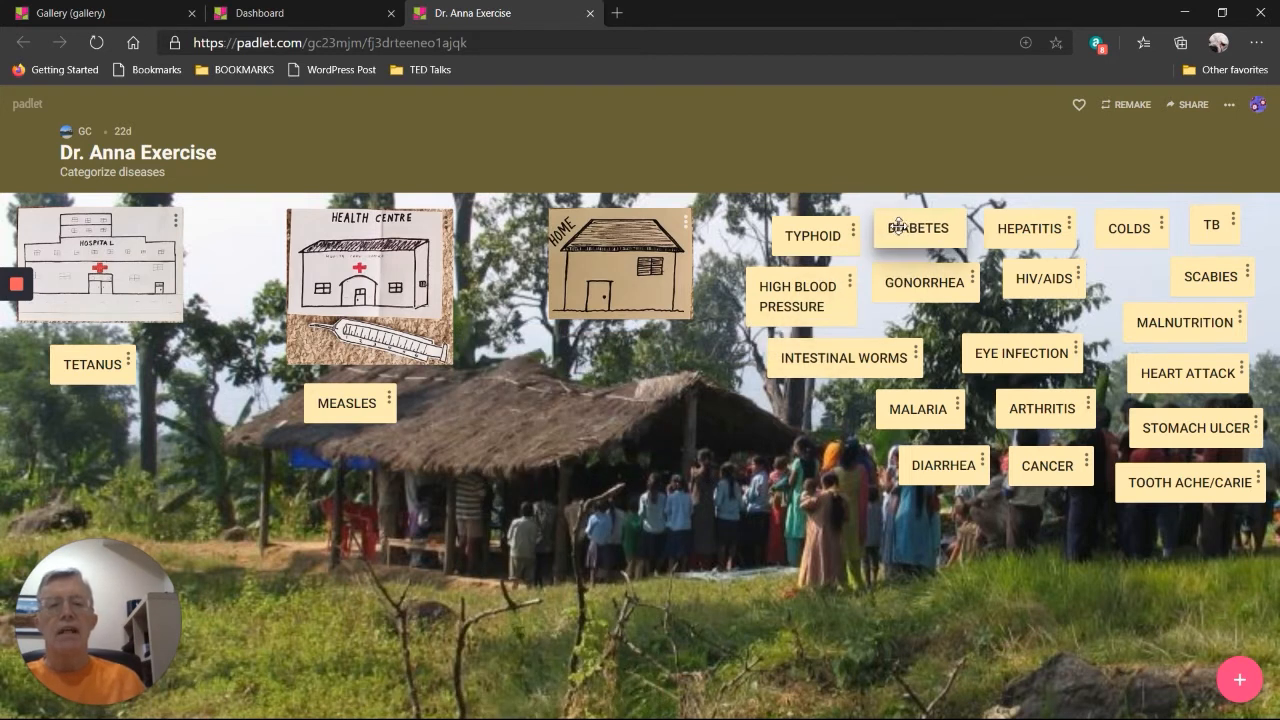
mouse_move(359, 405)
left_mouse_down()
mouse_move(600, 513)
mouse_move(812, 497)
mouse_move(956, 533)
left_mouse_up()
left_click_drag(100, 375, 818, 430)
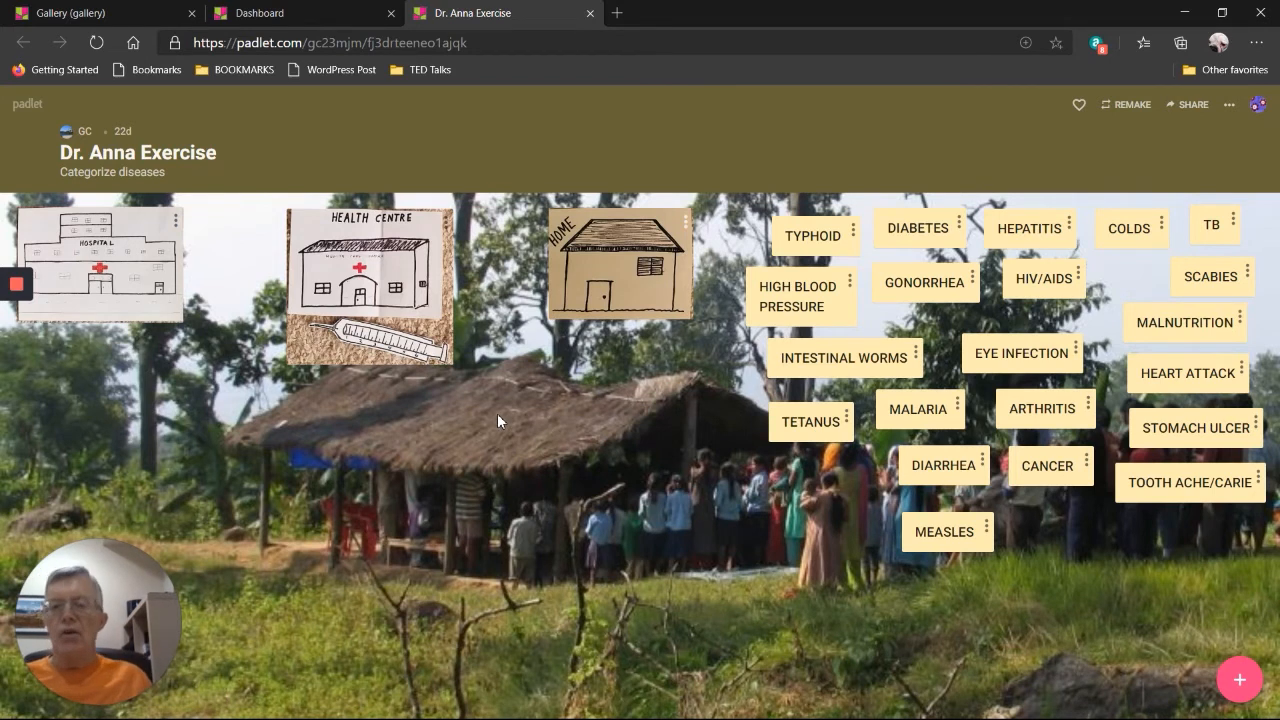
left_click(590, 13)
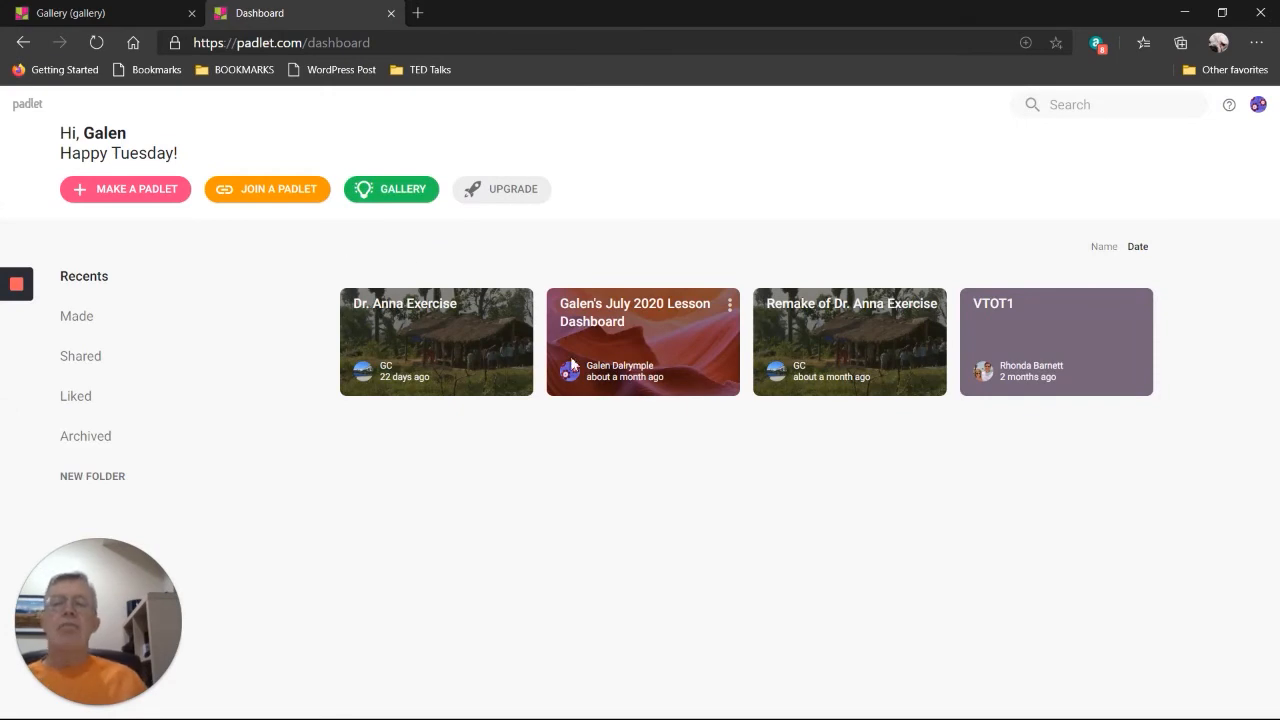
Open the July 2020 Lesson Dashboard padlet, examine its daily lesson columns and post-class activities, and close it.
left_click(646, 340)
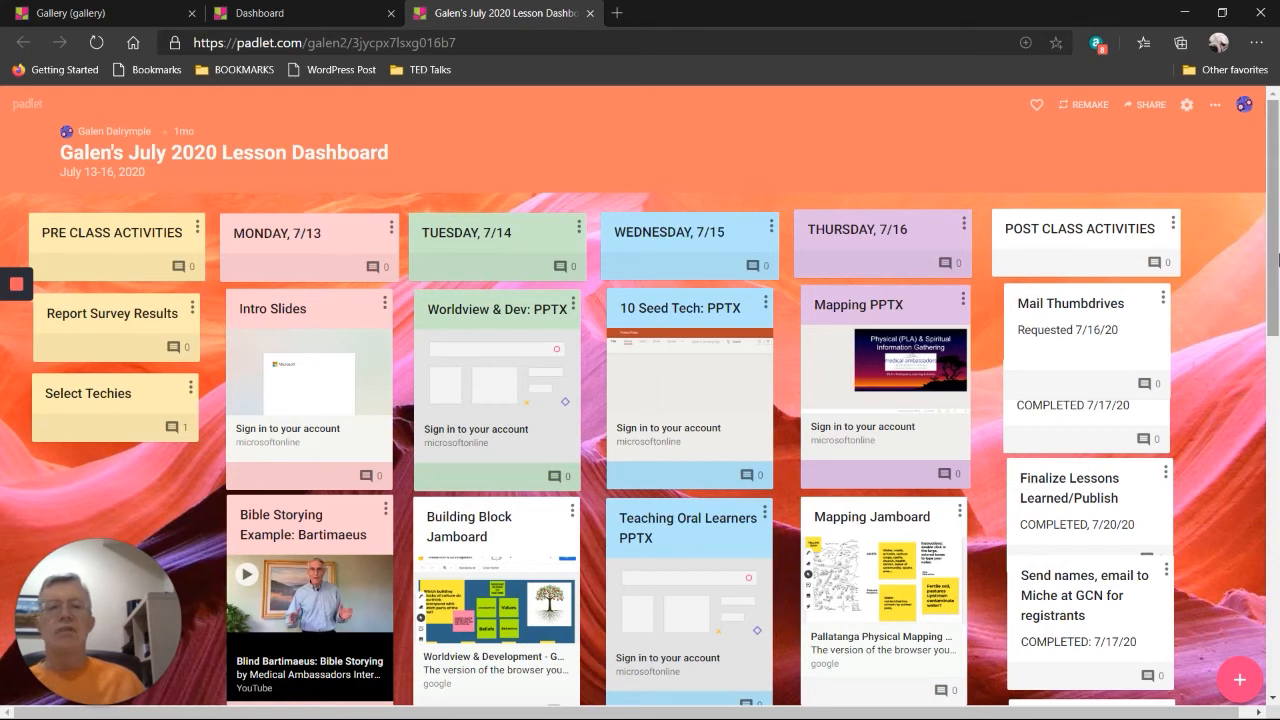
left_click_drag(1275, 281, 1275, 303)
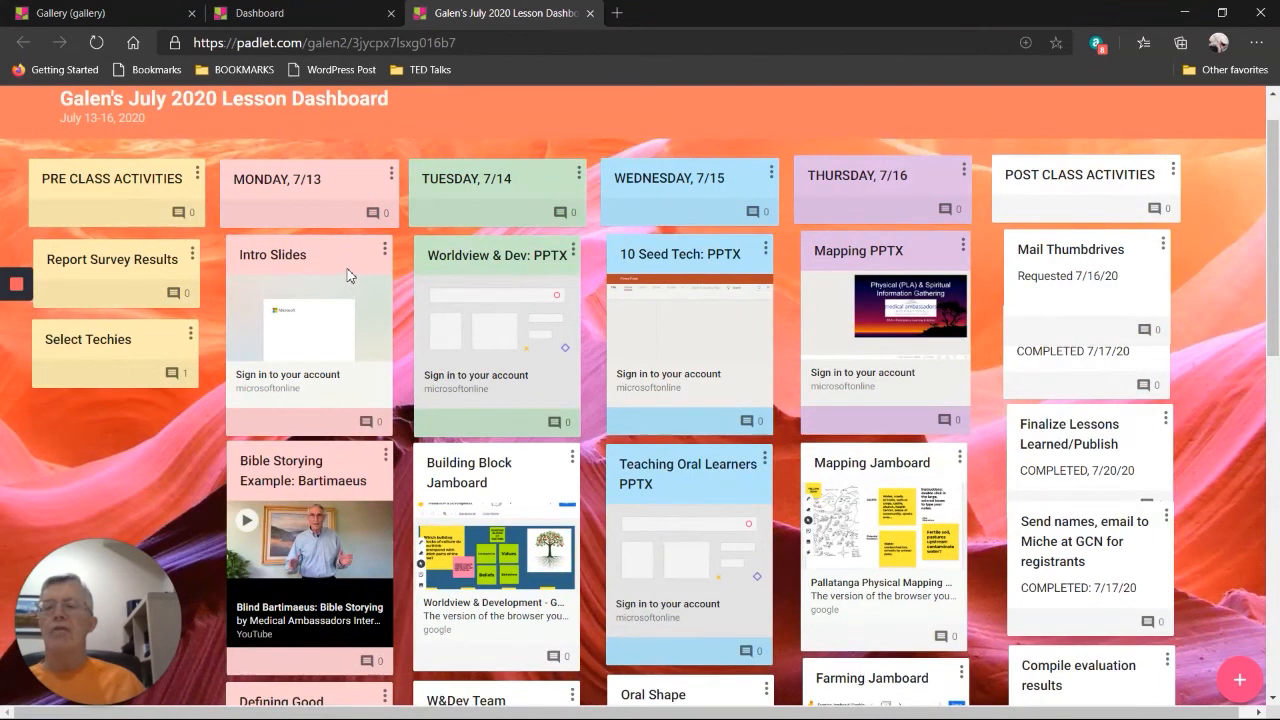
left_click_drag(1276, 348, 1277, 540)
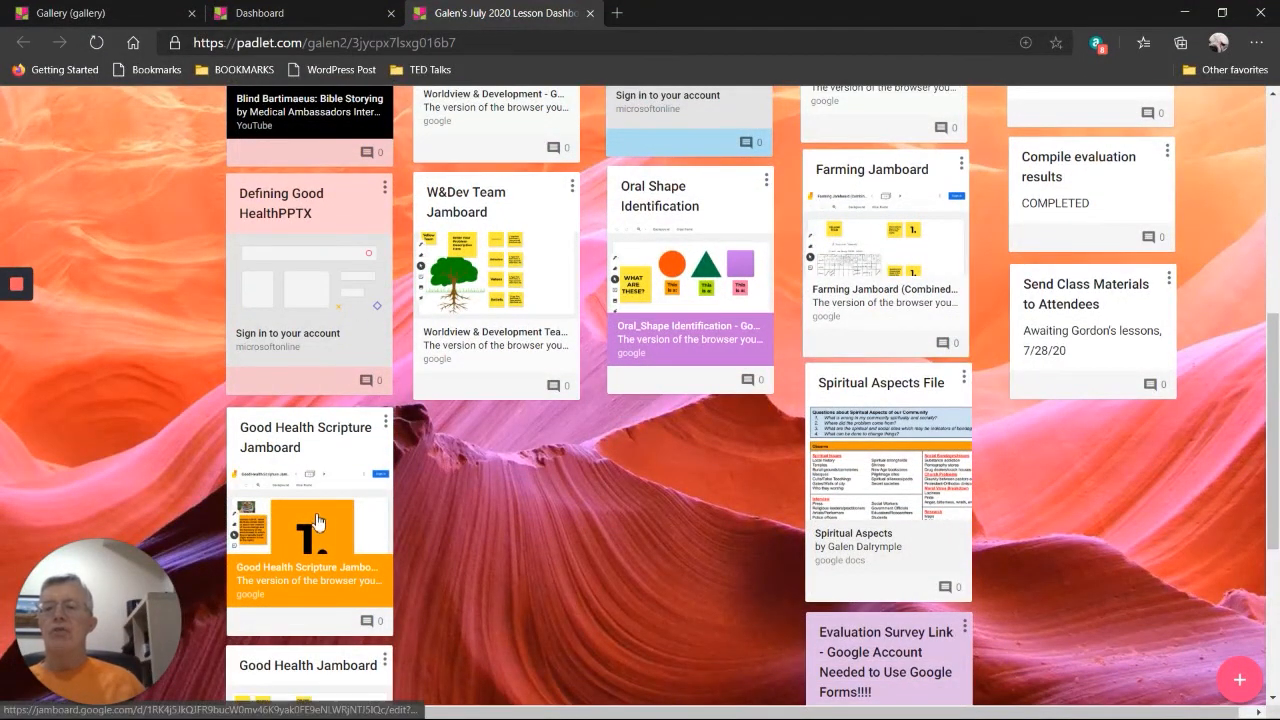
left_click_drag(1277, 450, 1277, 593)
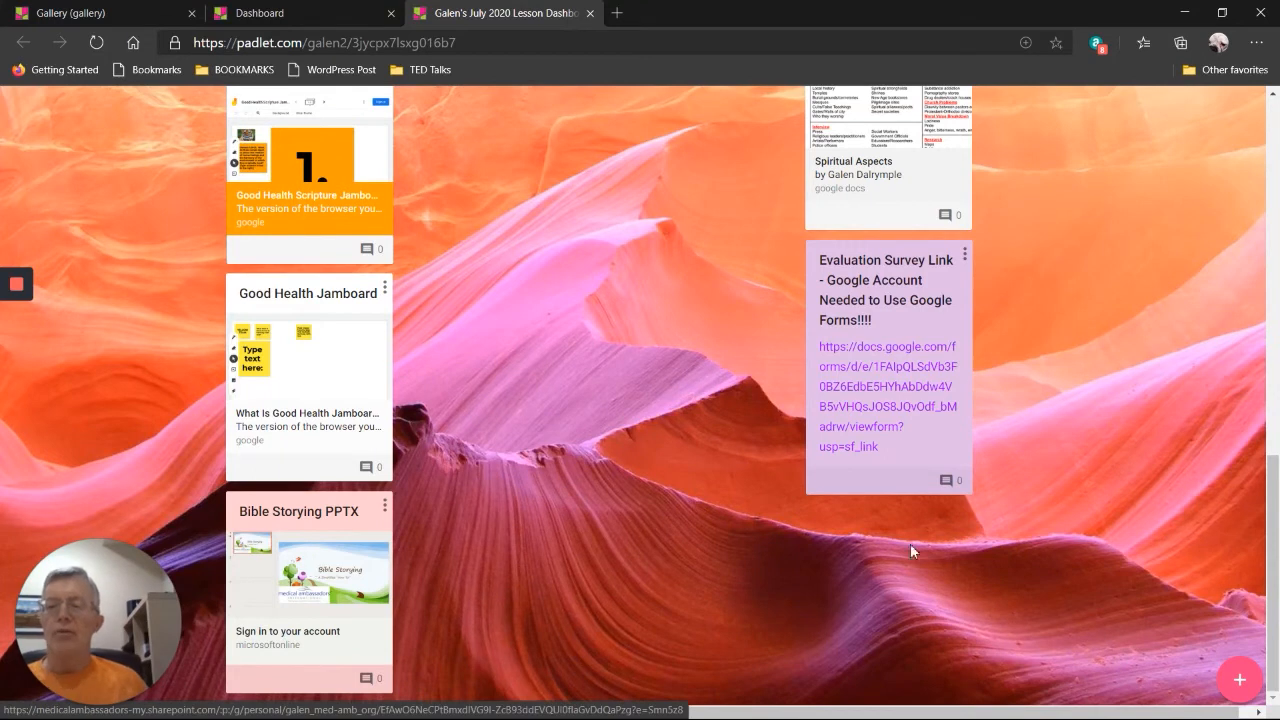
left_click_drag(1273, 497, 1273, 140)
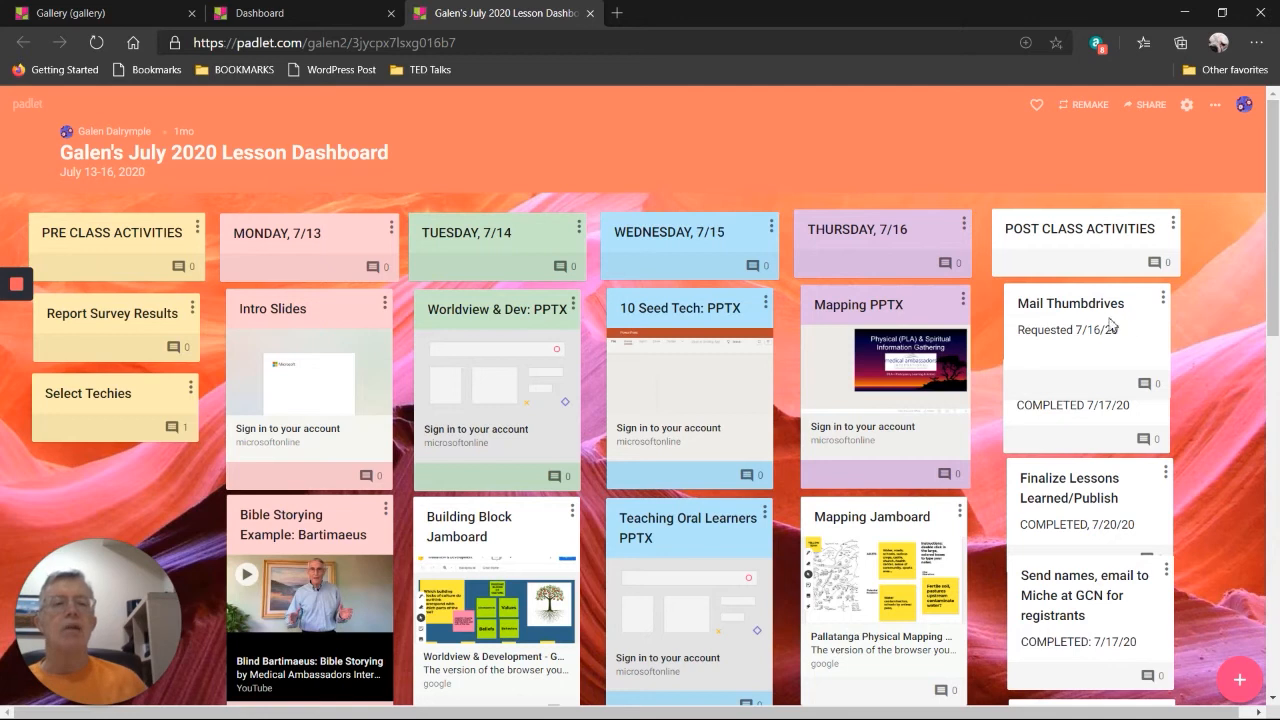
left_click_drag(1277, 302, 1277, 415)
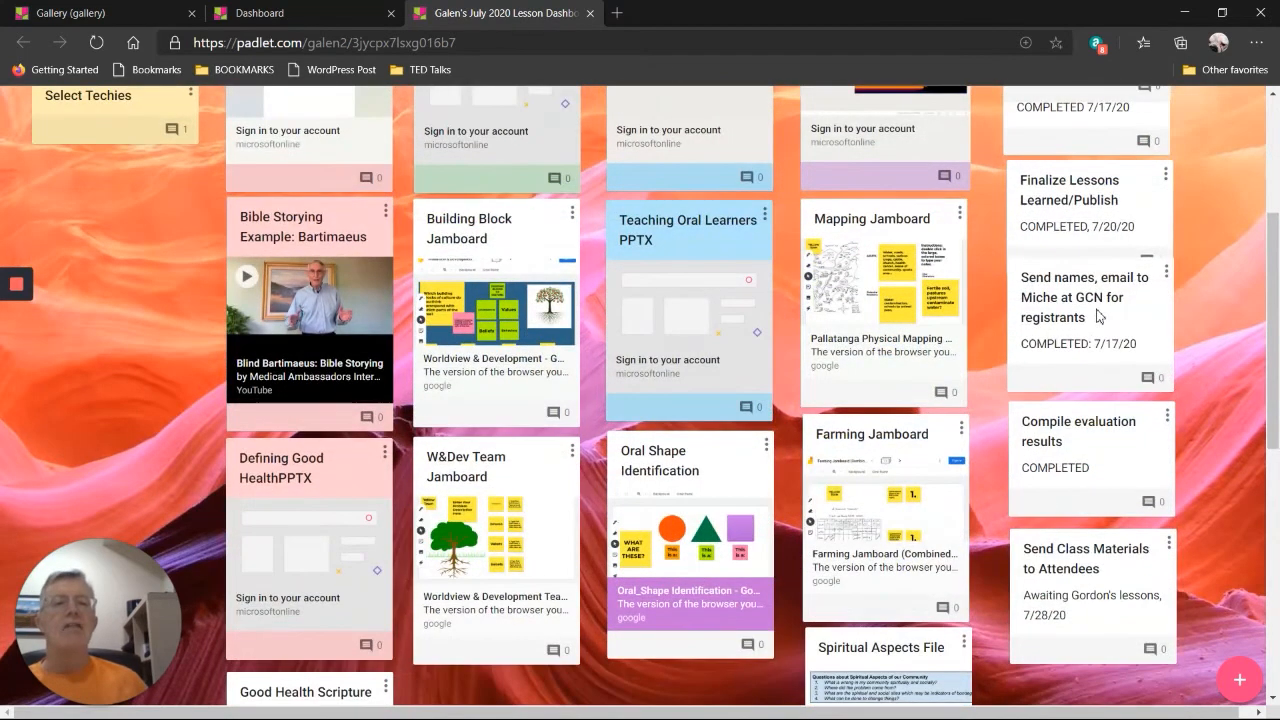
left_click_drag(1273, 290, 1273, 372)
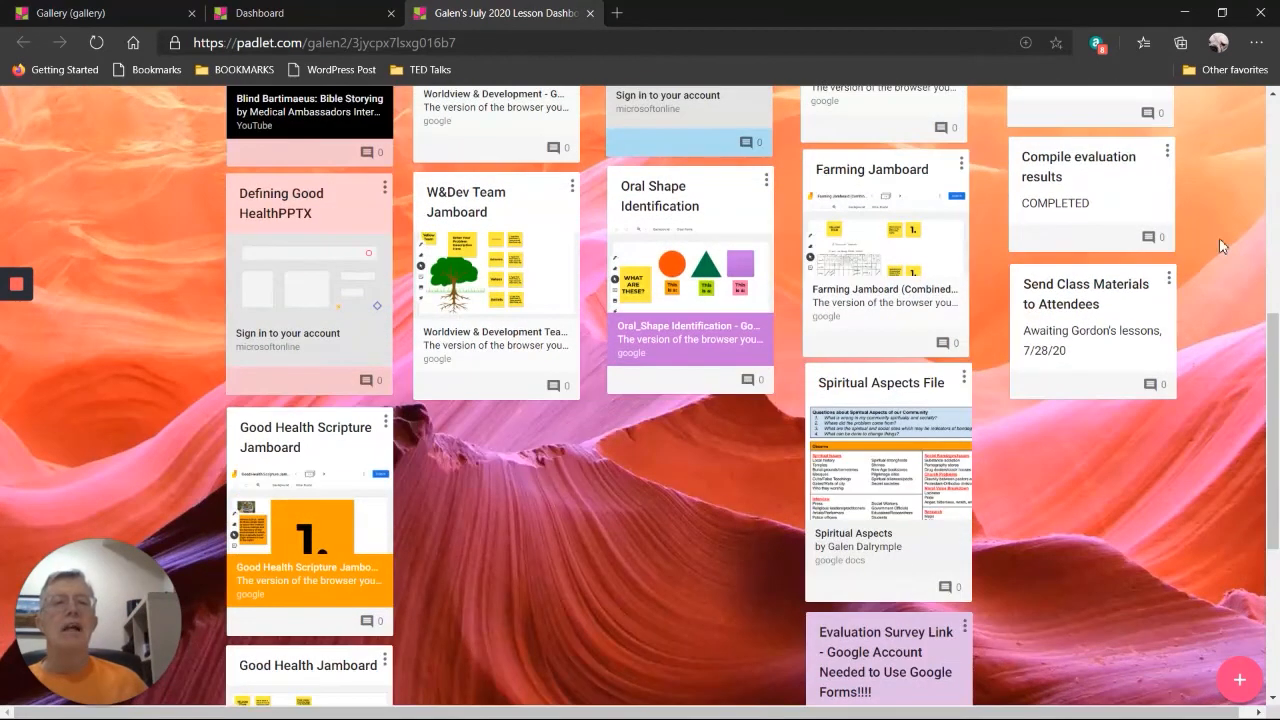
left_click_drag(1273, 360, 1273, 140)
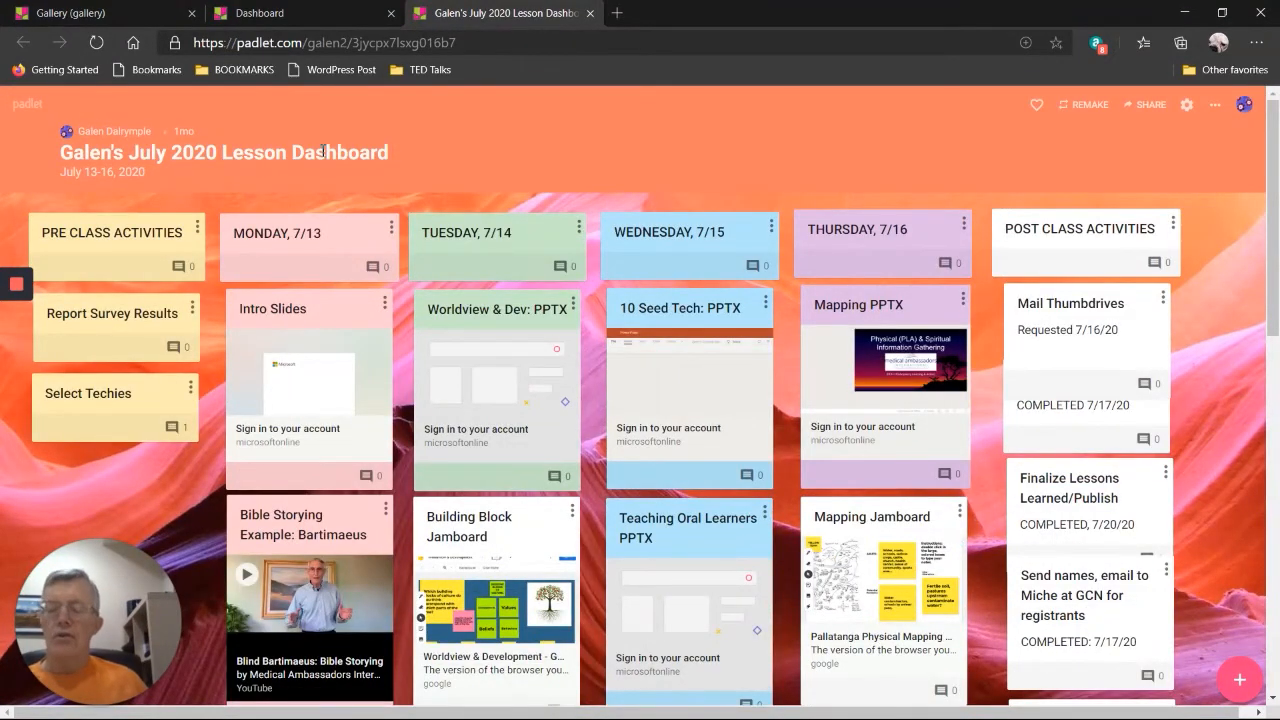
left_click(590, 13)
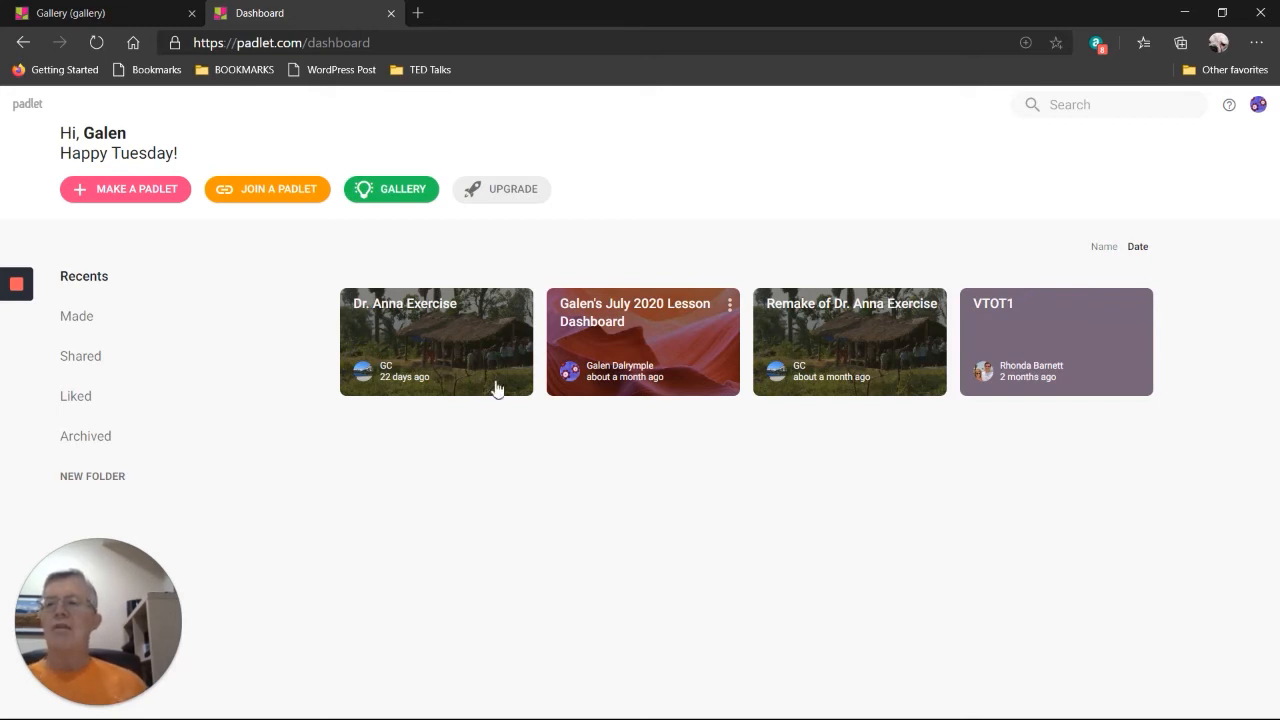
Make a new padlet from the blank Wall layout.
left_click(130, 198)
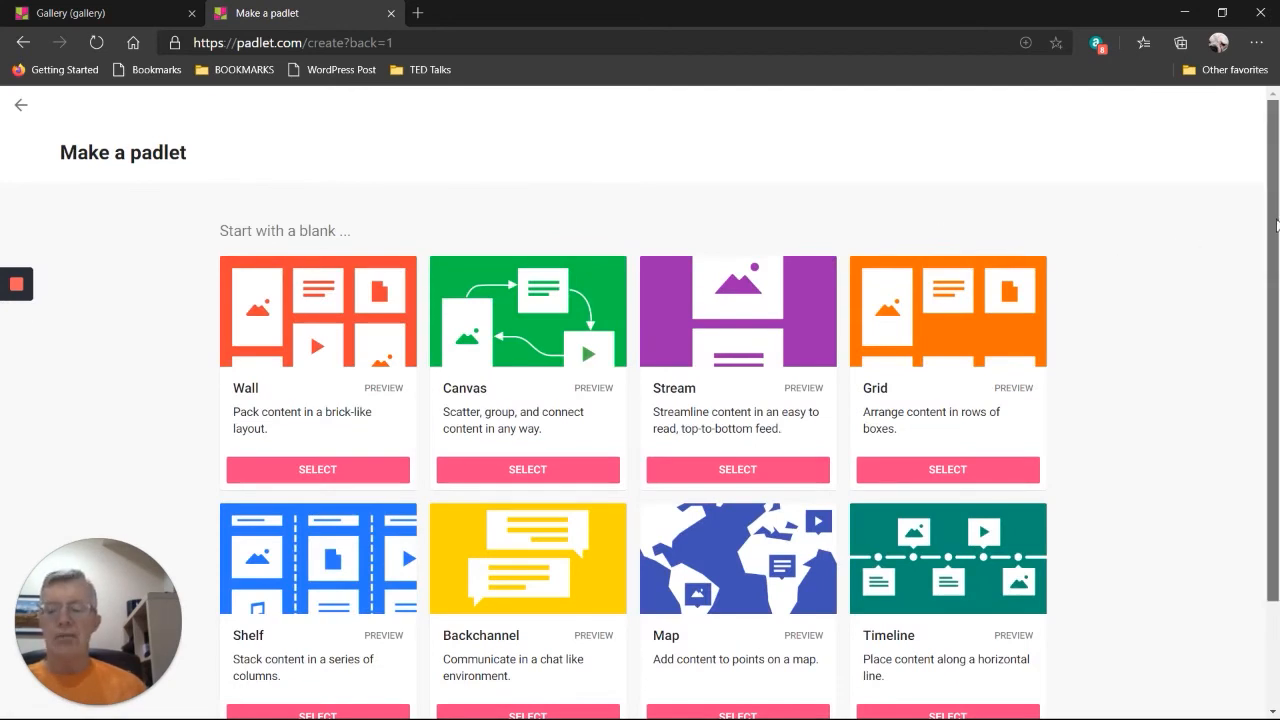
scroll(1085, 330, "down", 1)
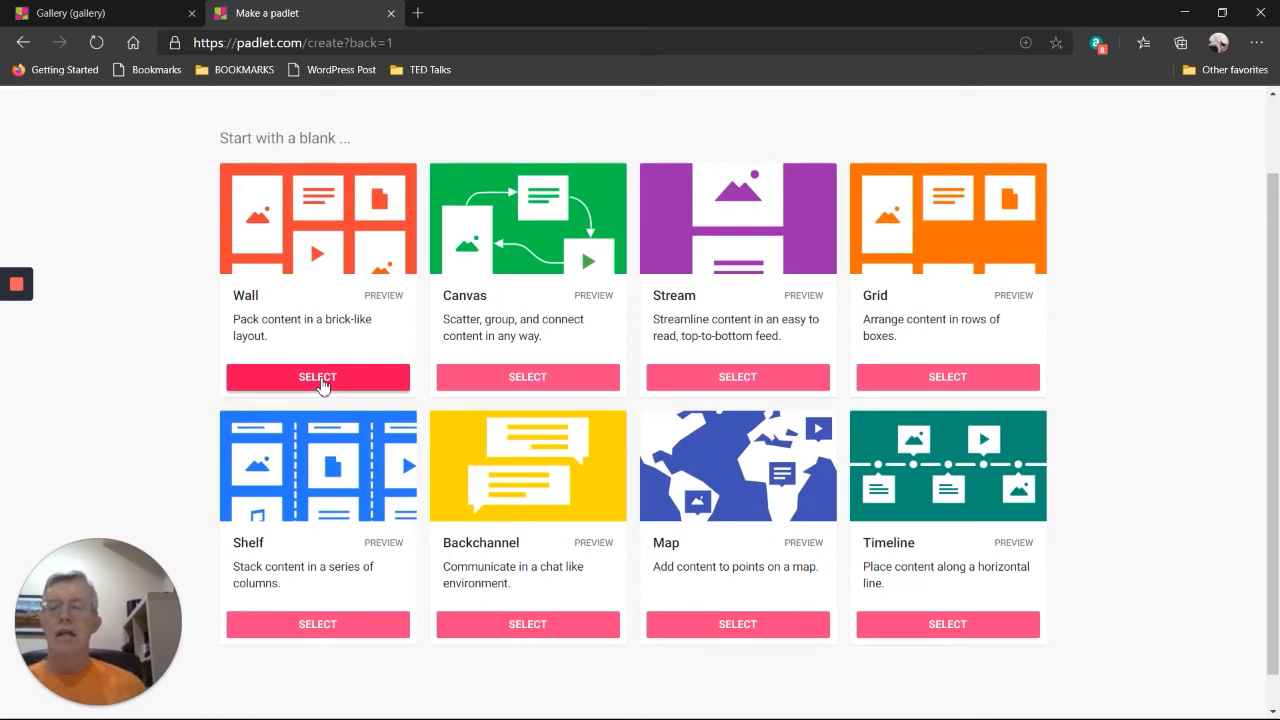
left_click(318, 377)
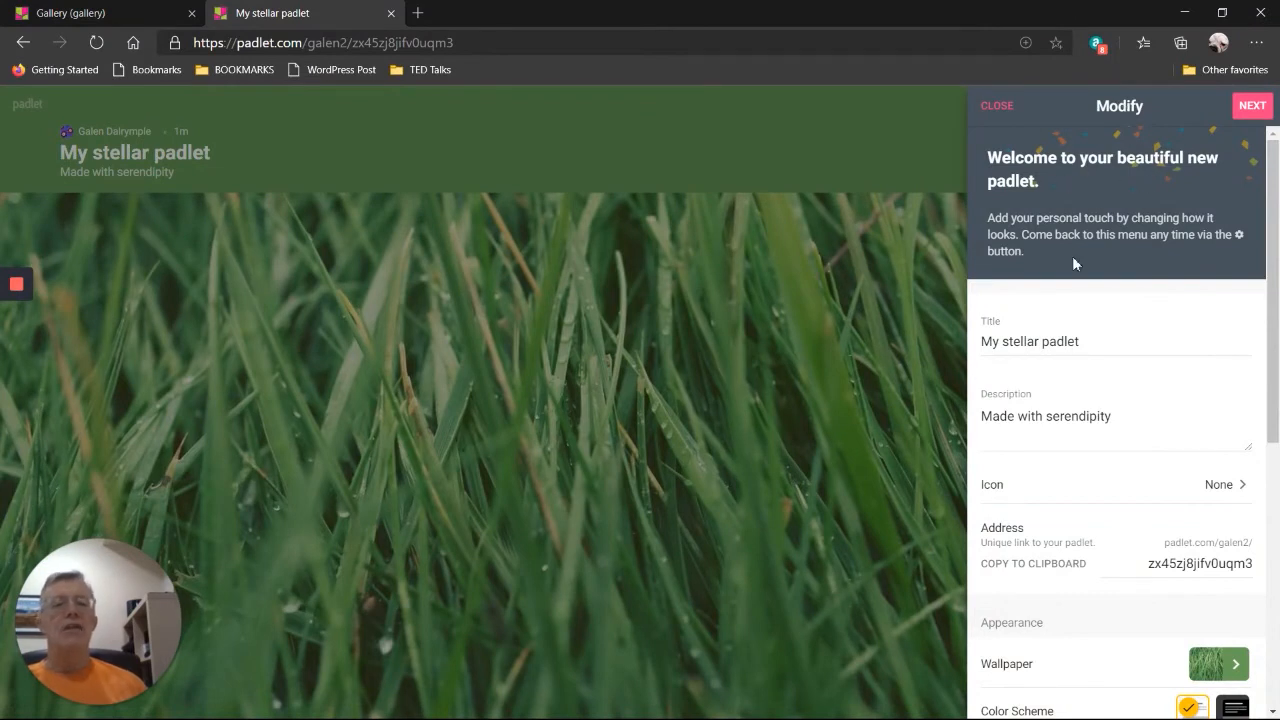
Replace the new padlet's title with "My example padlet".
left_click_drag(1086, 341, 1021, 341)
left_click_drag(922, 352, 870, 350)
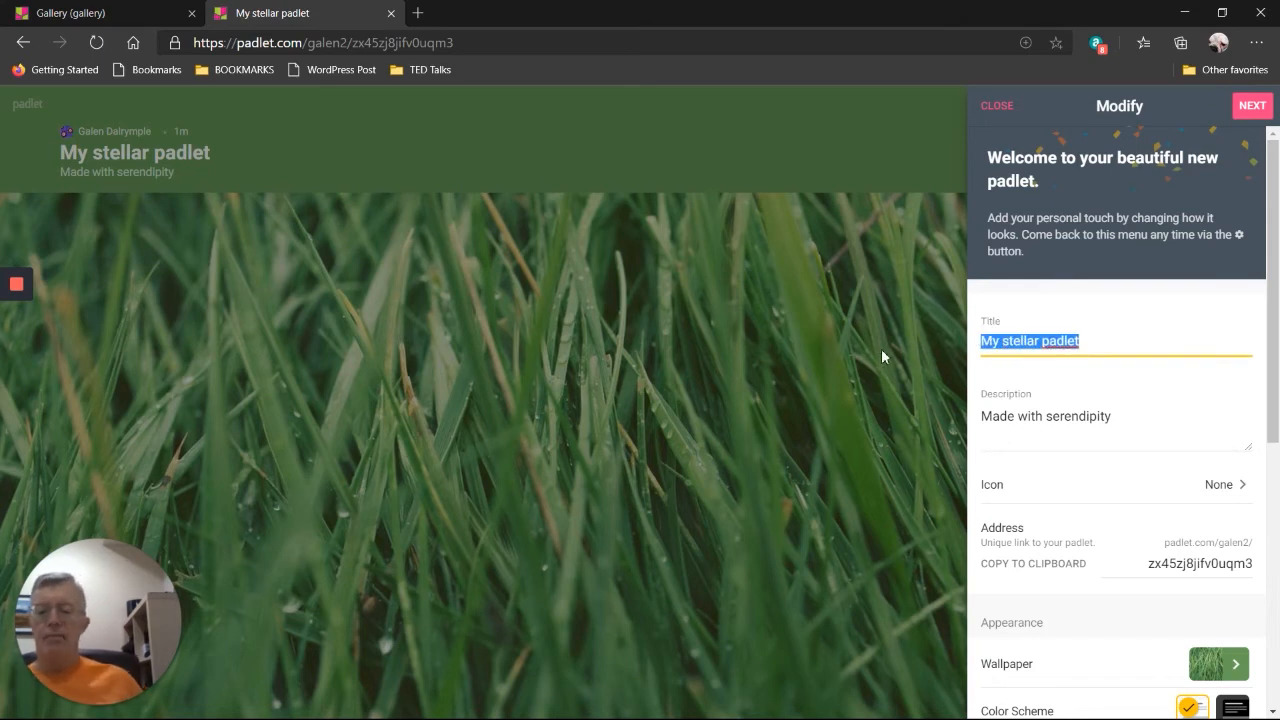
type("My ")
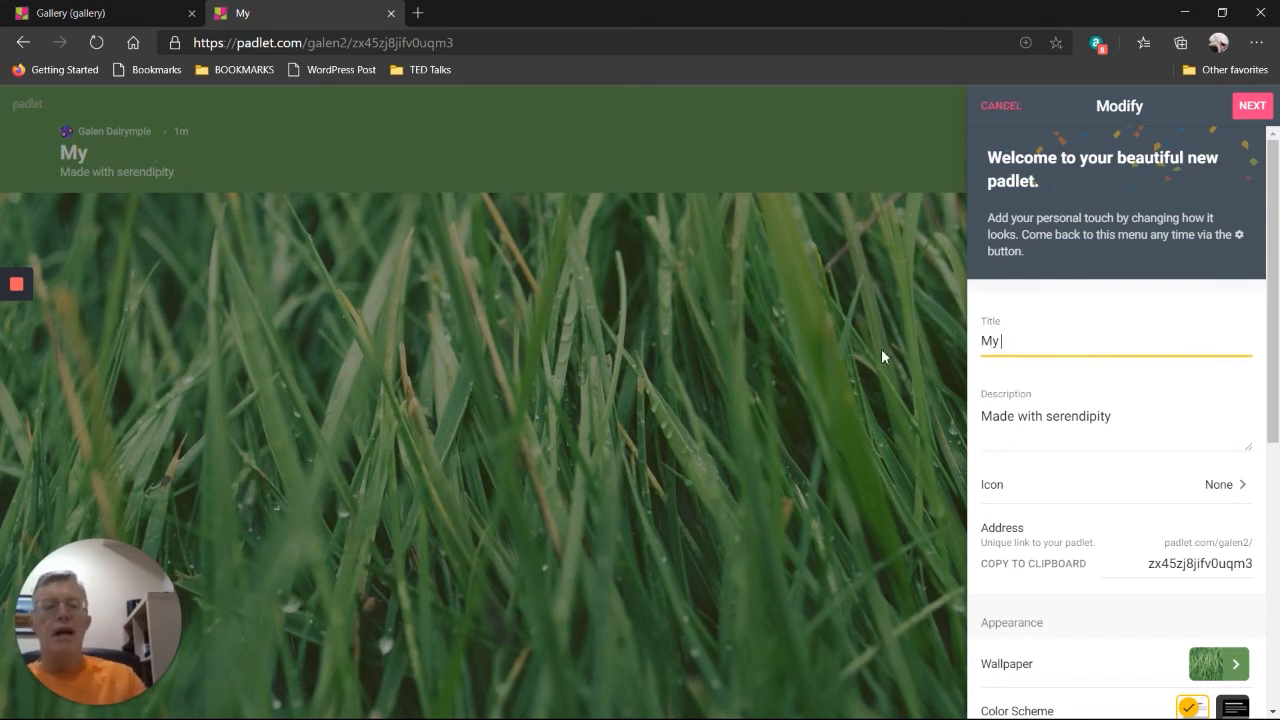
type("example let")
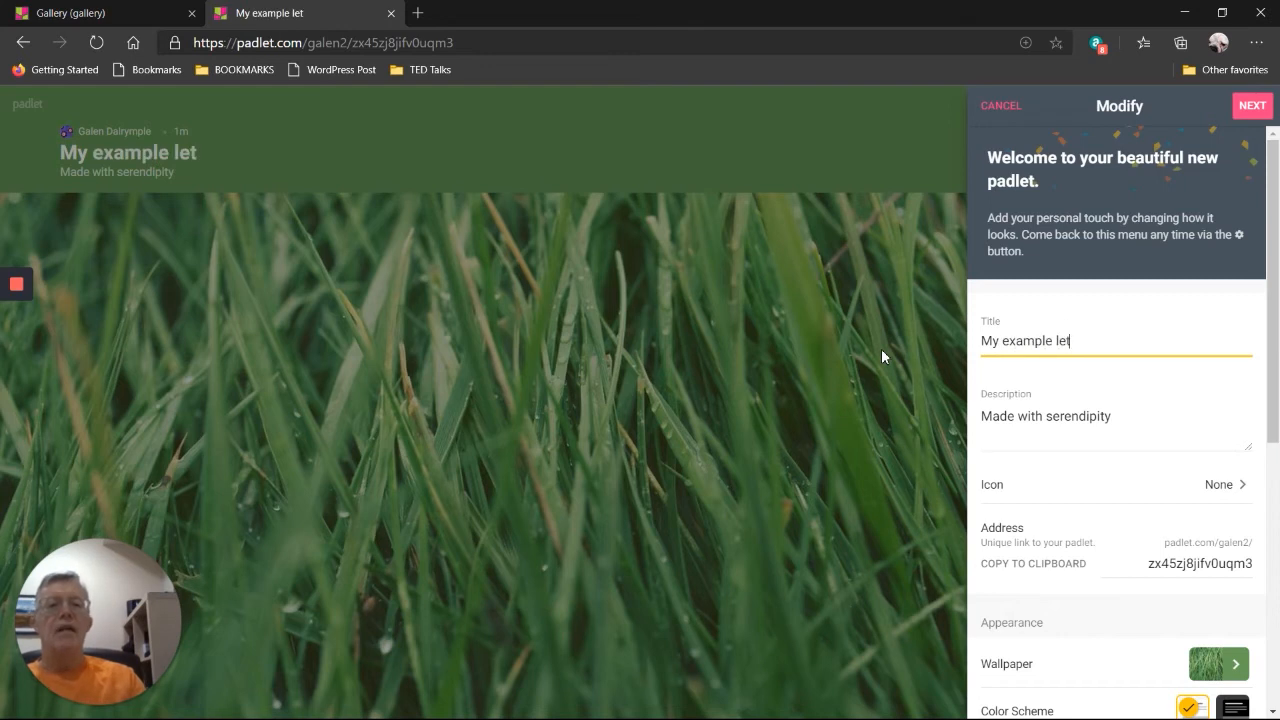
key("BackSpace")
key("BackSpace")
key("BackSpace")
type("p")
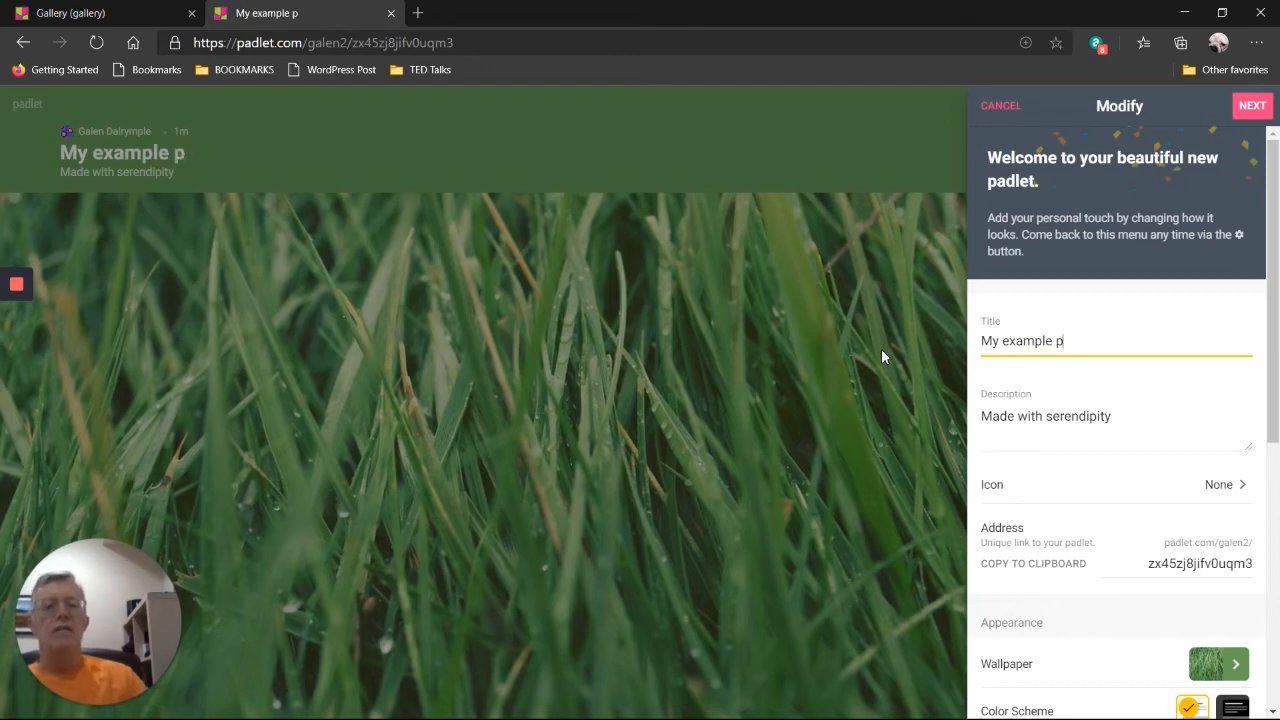
type("adlet")
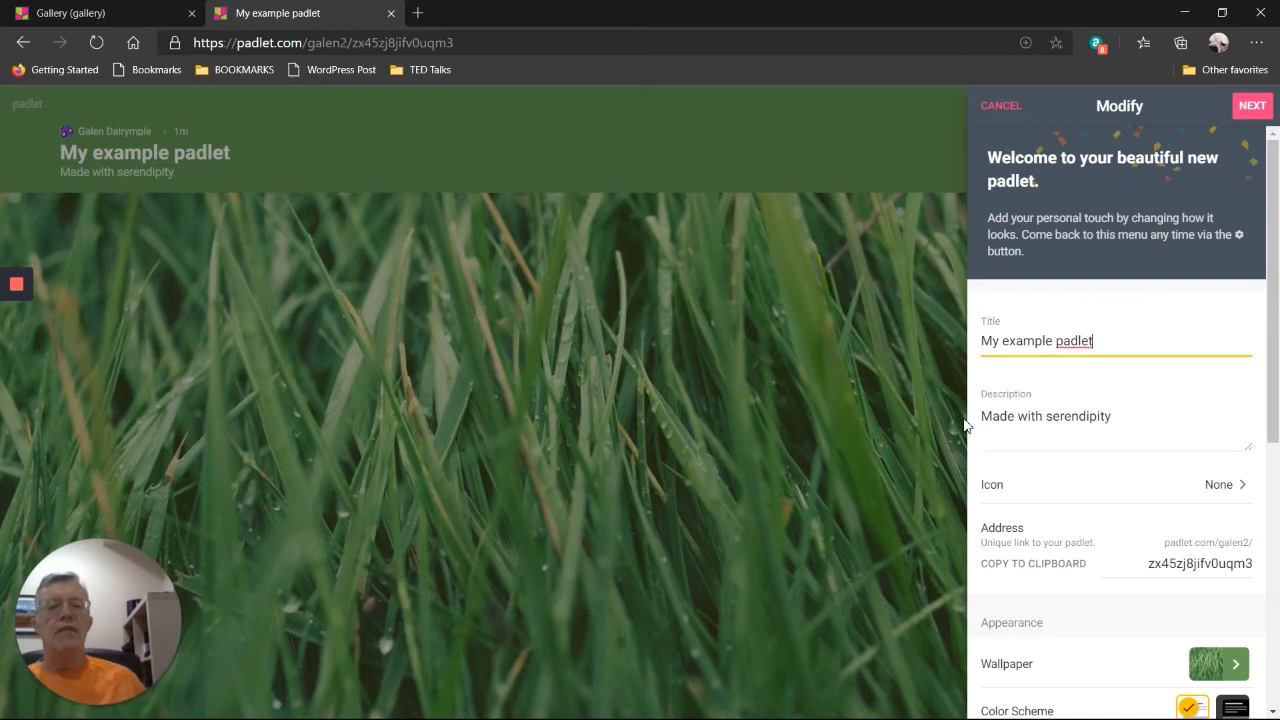
Replace the padlet's description with "Test description".
left_click(987, 419)
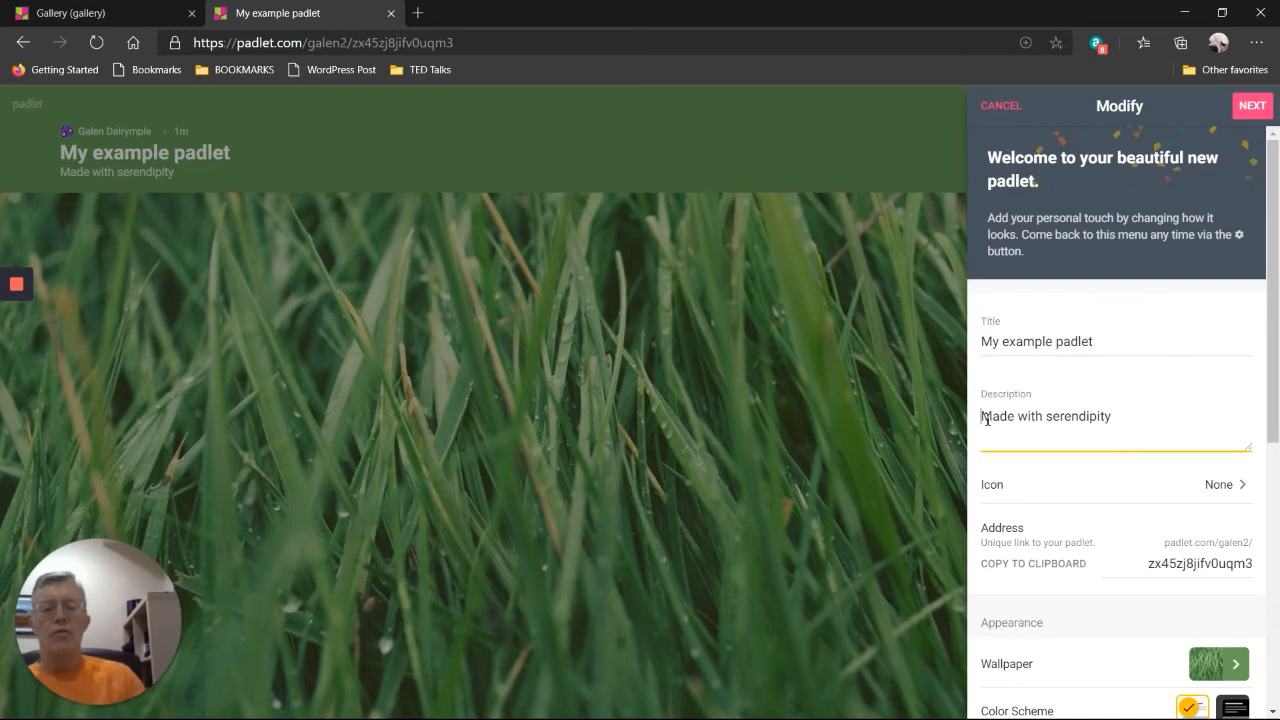
key("Delete")
key("Delete")
key("Delete")
key("Delete")
key("Delete")
key("Delete")
key("Delete")
key("Delete")
key("Delete")
key("Delete")
key("Delete")
key("Delete")
key("Delete")
key("Delete")
key("Delete")
key("Delete")
key("Delete")
key("Delete")
key("Delete")
key("Delete")
type("Test desci")
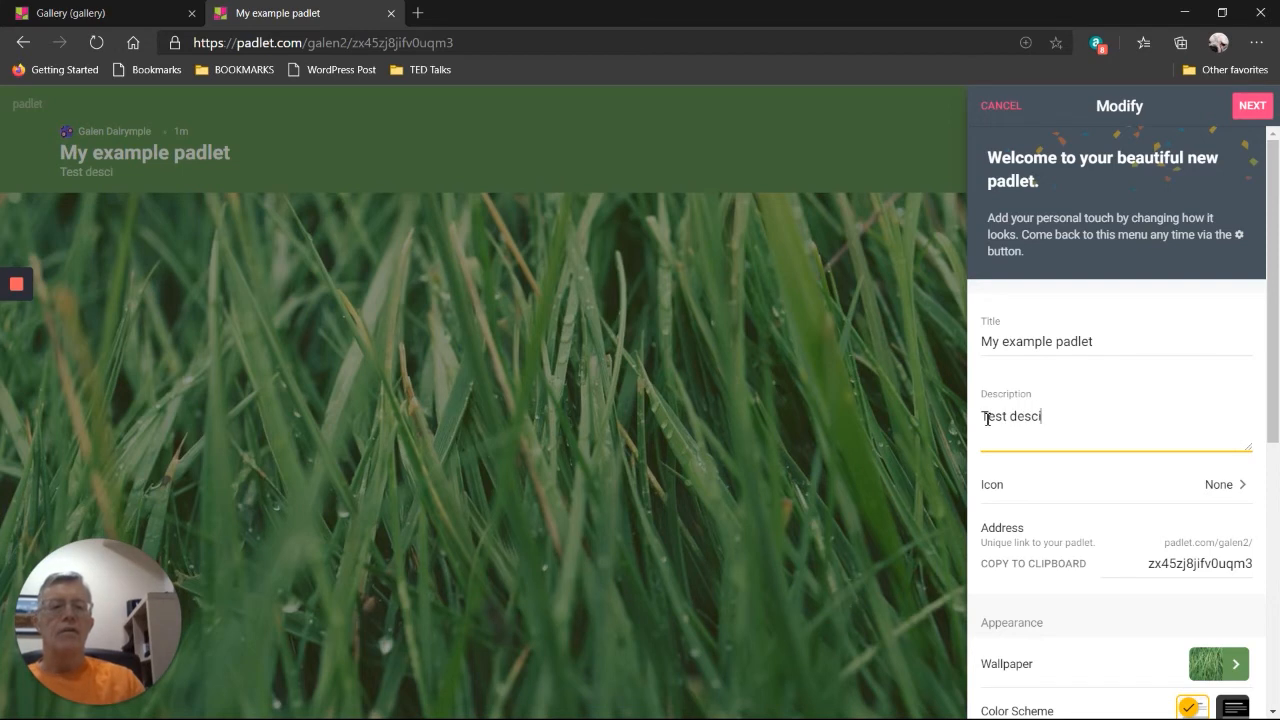
key("BackSpace")
type("ription")
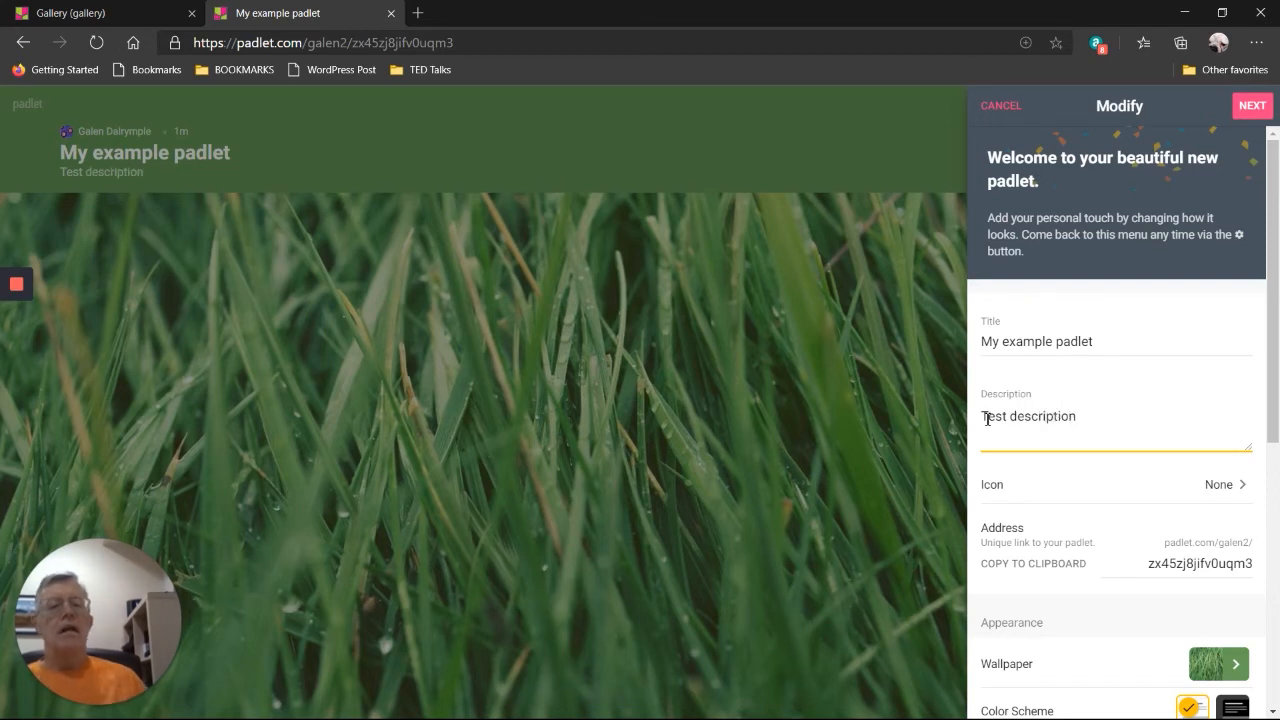
Set the padlet's wallpaper to the Windmill picture and return to the Modify settings.
left_click_drag(1270, 396, 1277, 535)
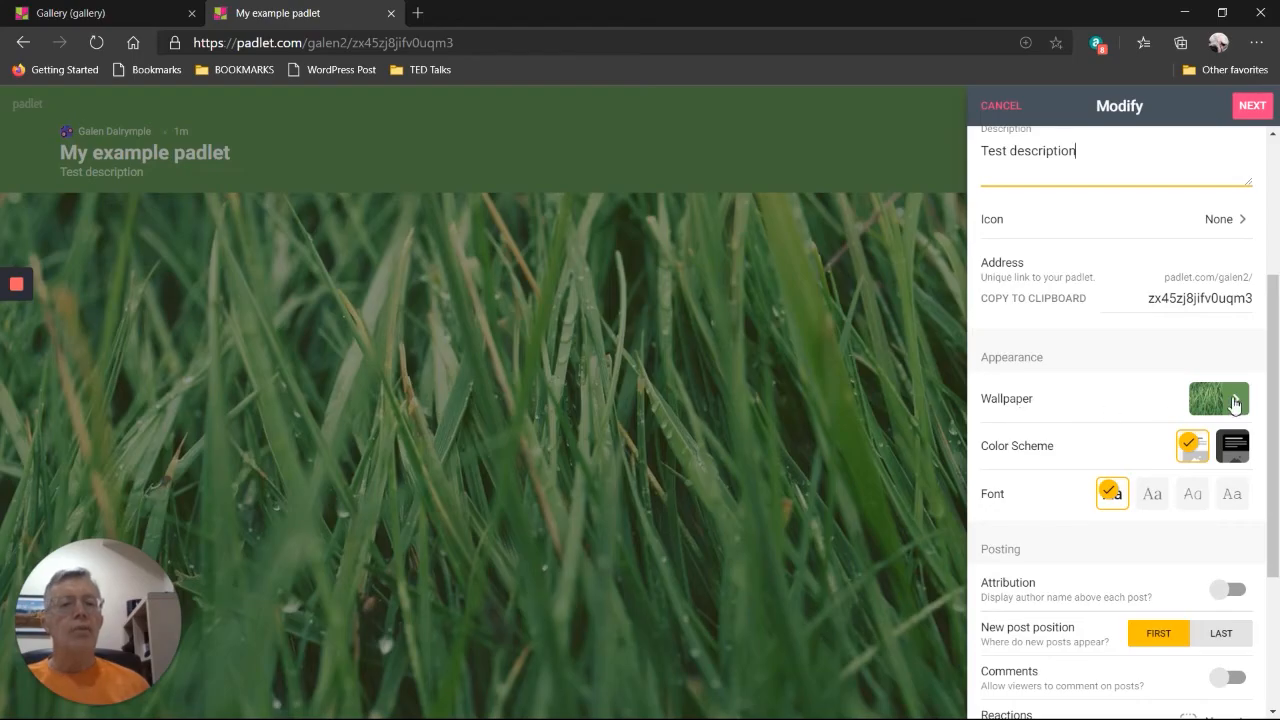
left_click(1234, 404)
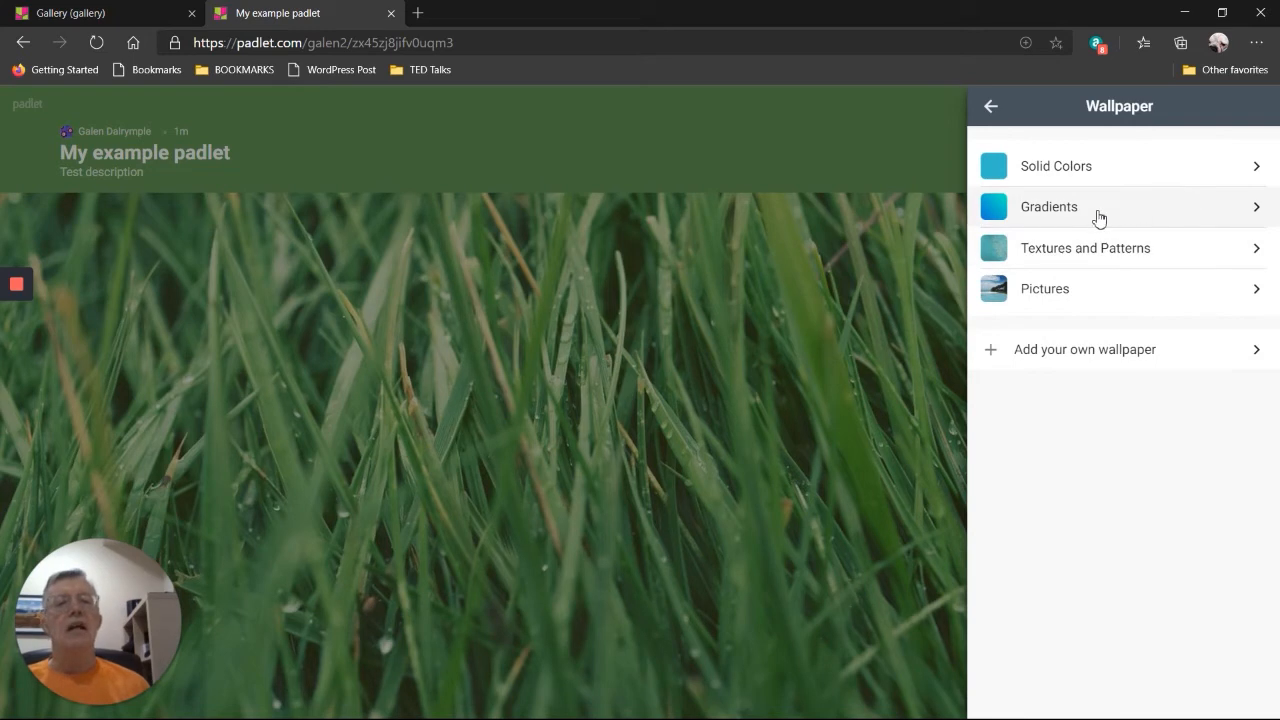
left_click(1253, 293)
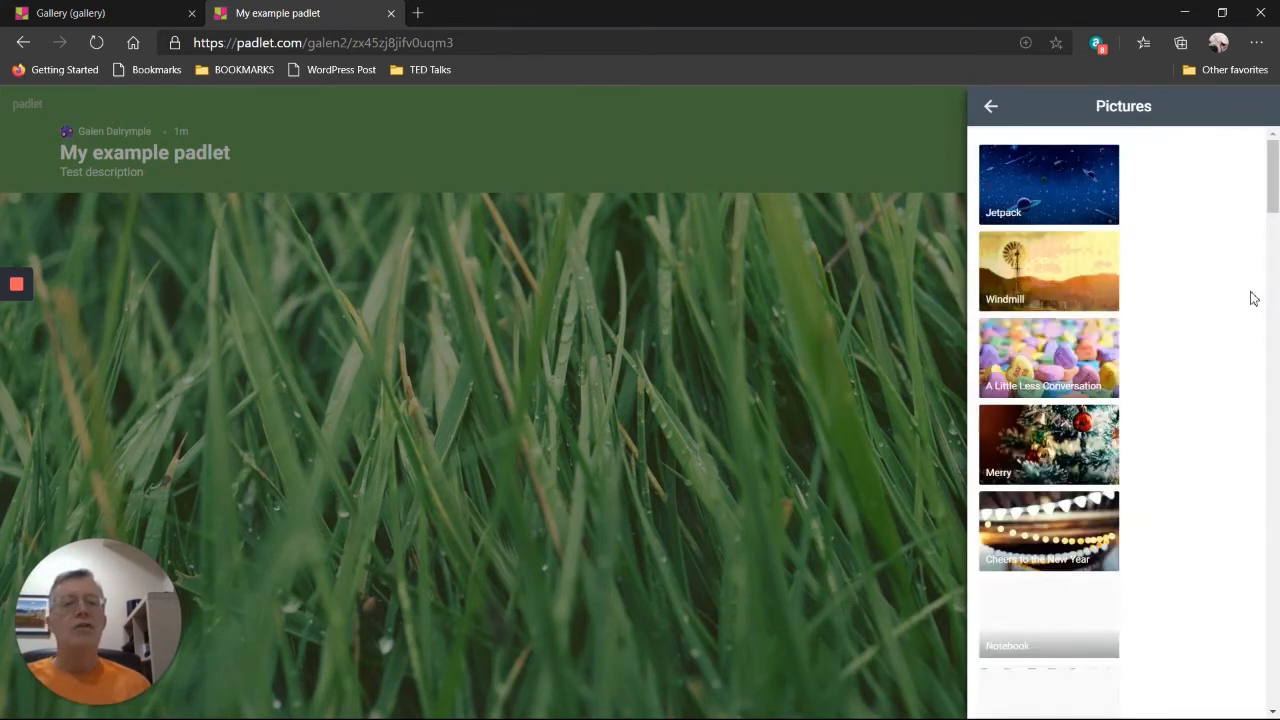
left_click(1051, 294)
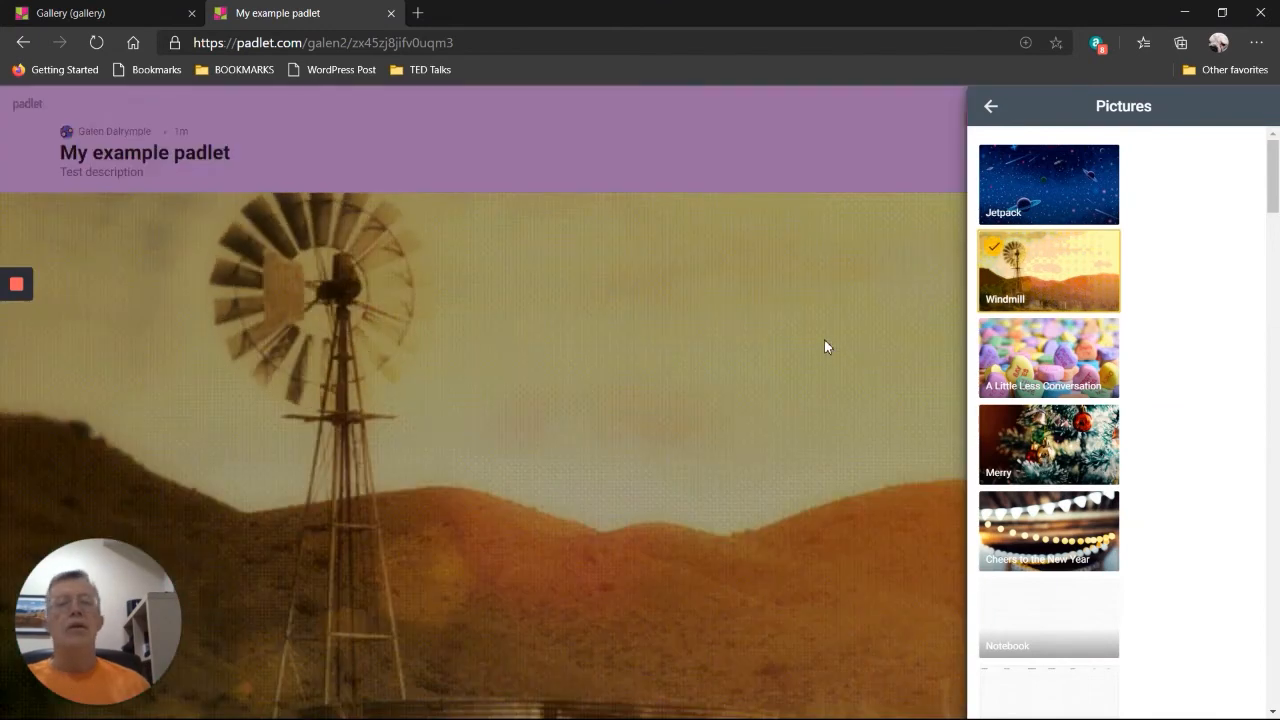
left_click(990, 110)
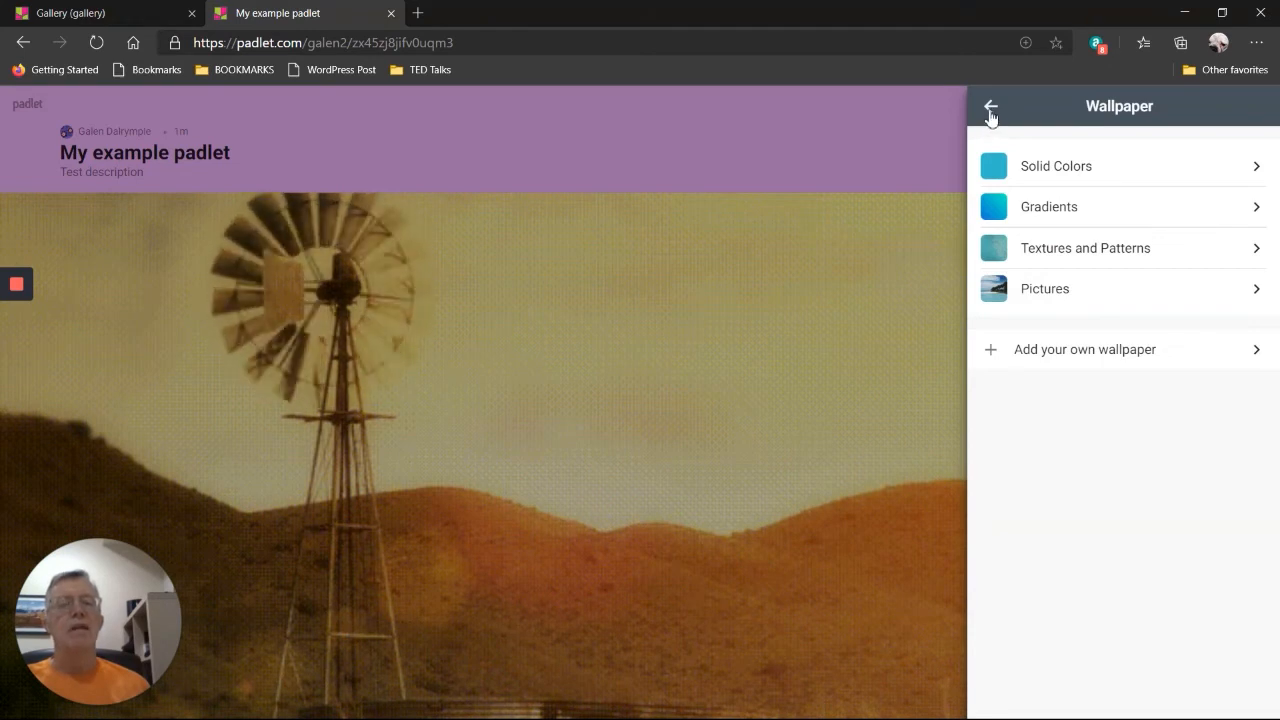
left_click(990, 110)
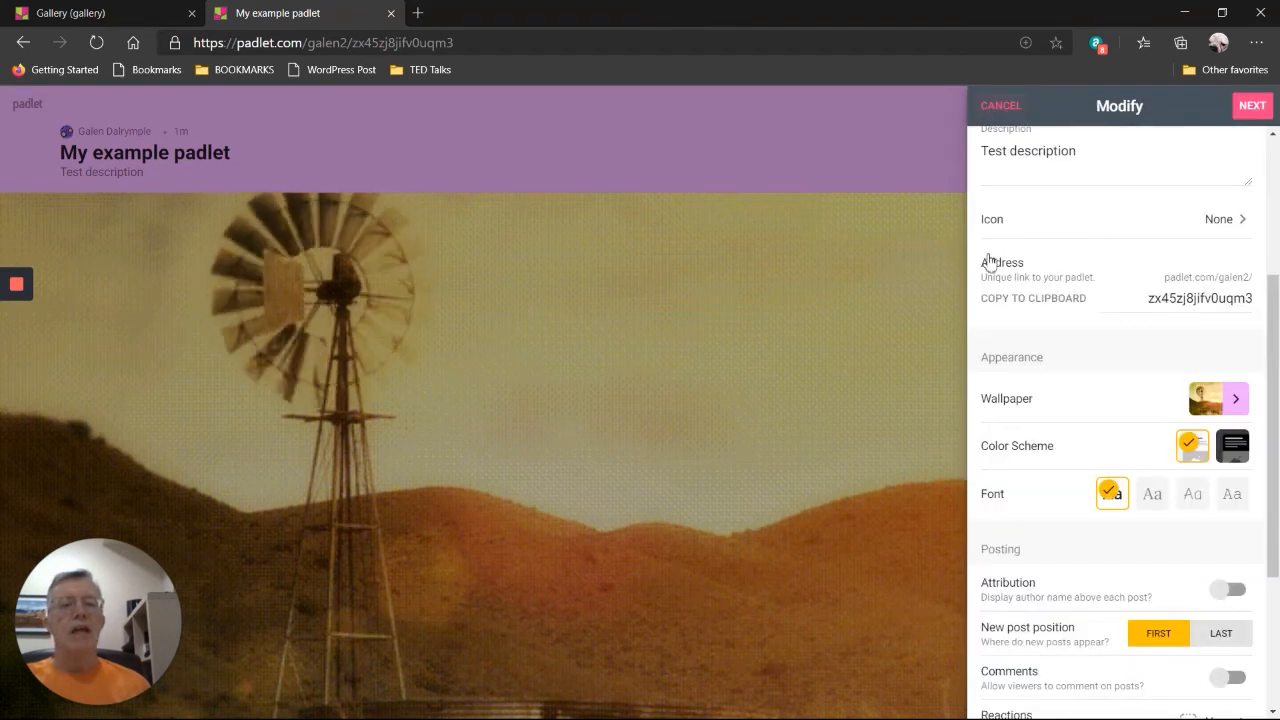
Try the dark color scheme and switch the padlet back to the light one.
left_click(1239, 460)
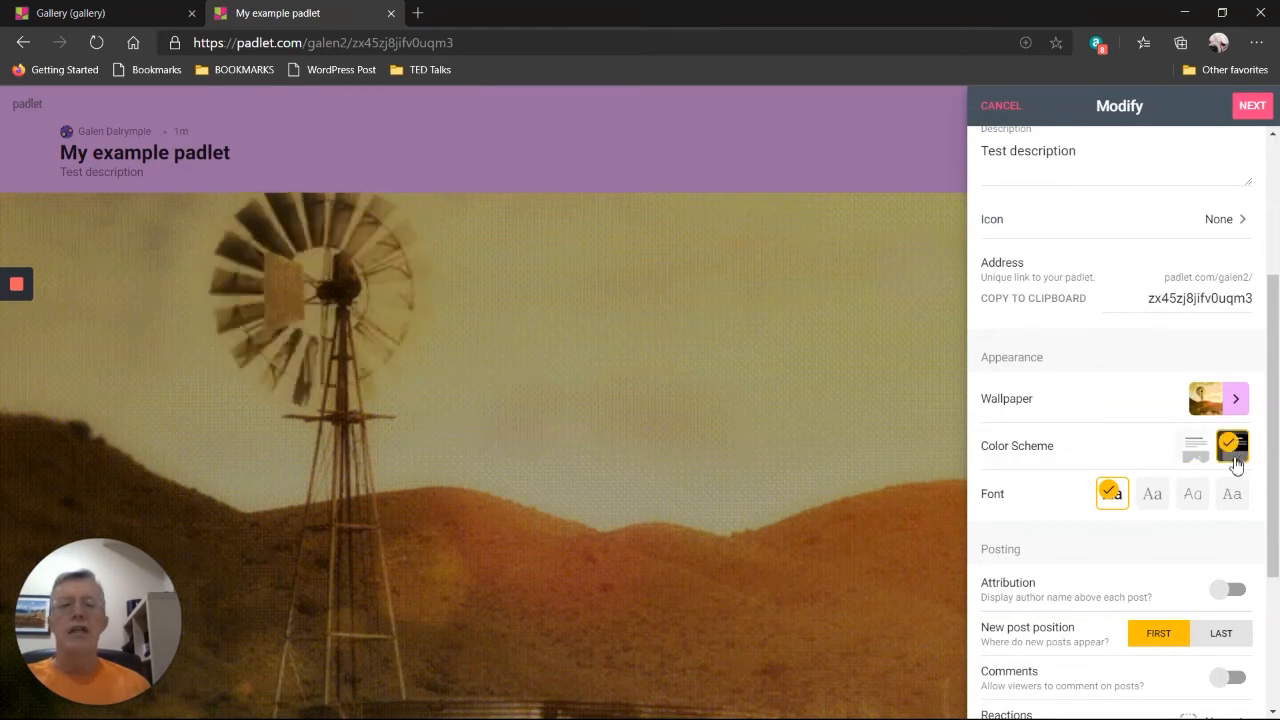
left_click(1196, 455)
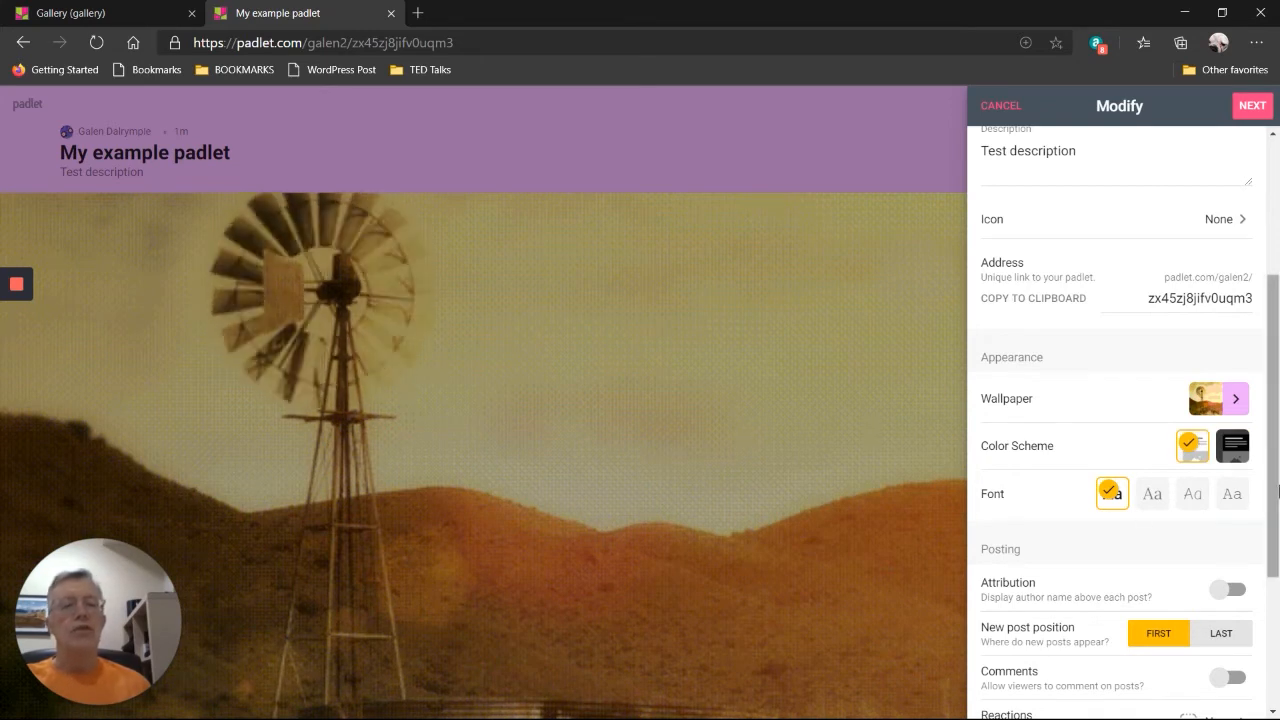
Turn on author attribution and viewer comments for the padlet's posts.
left_click_drag(1275, 494, 1274, 640)
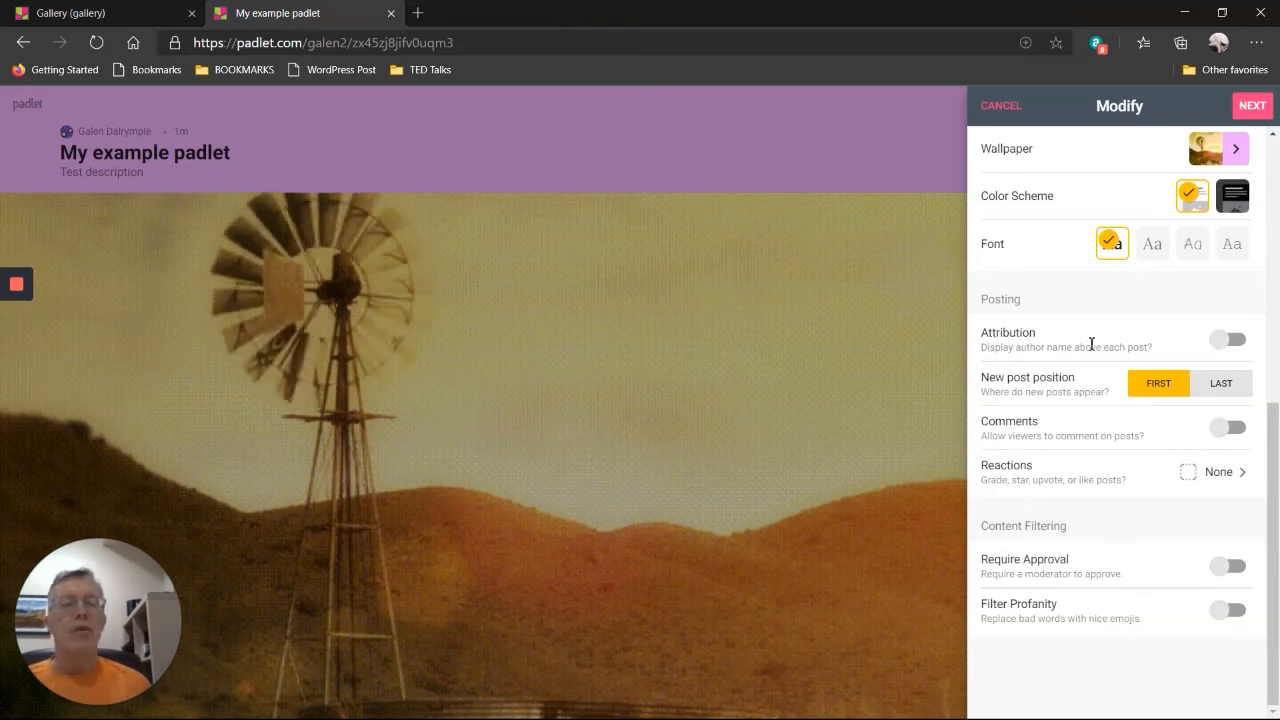
left_click(1240, 341)
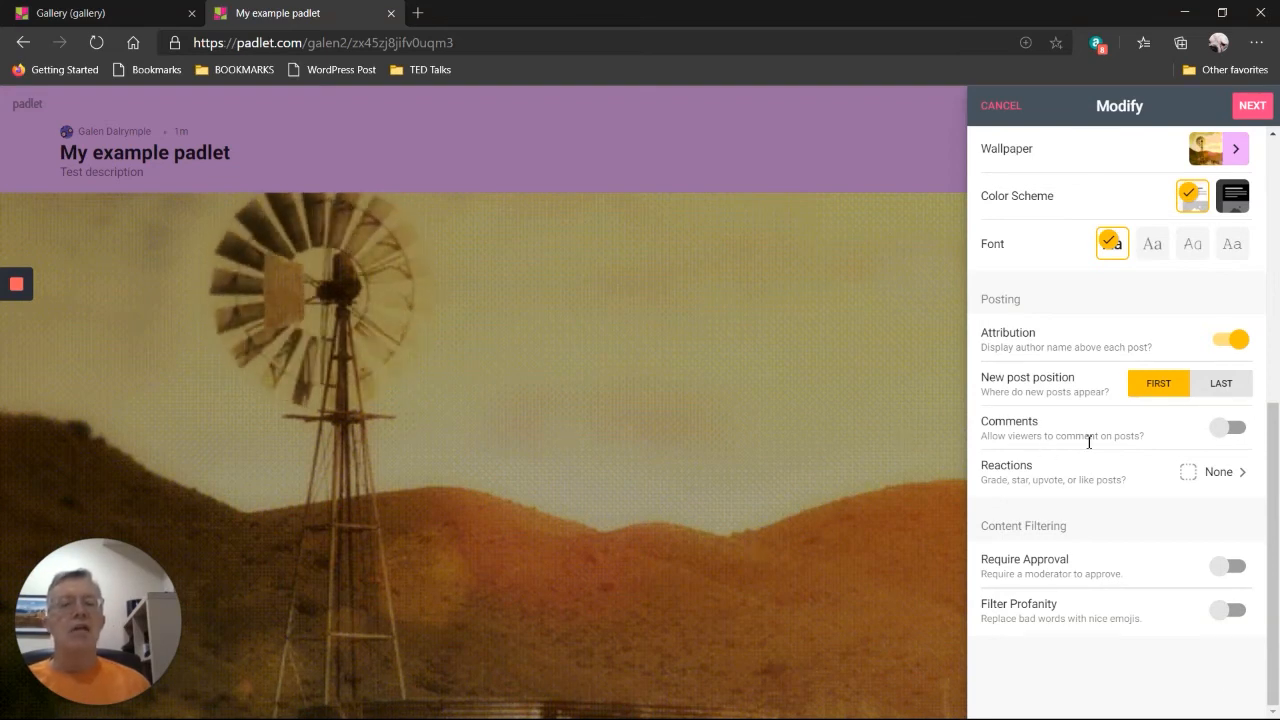
left_click(1236, 430)
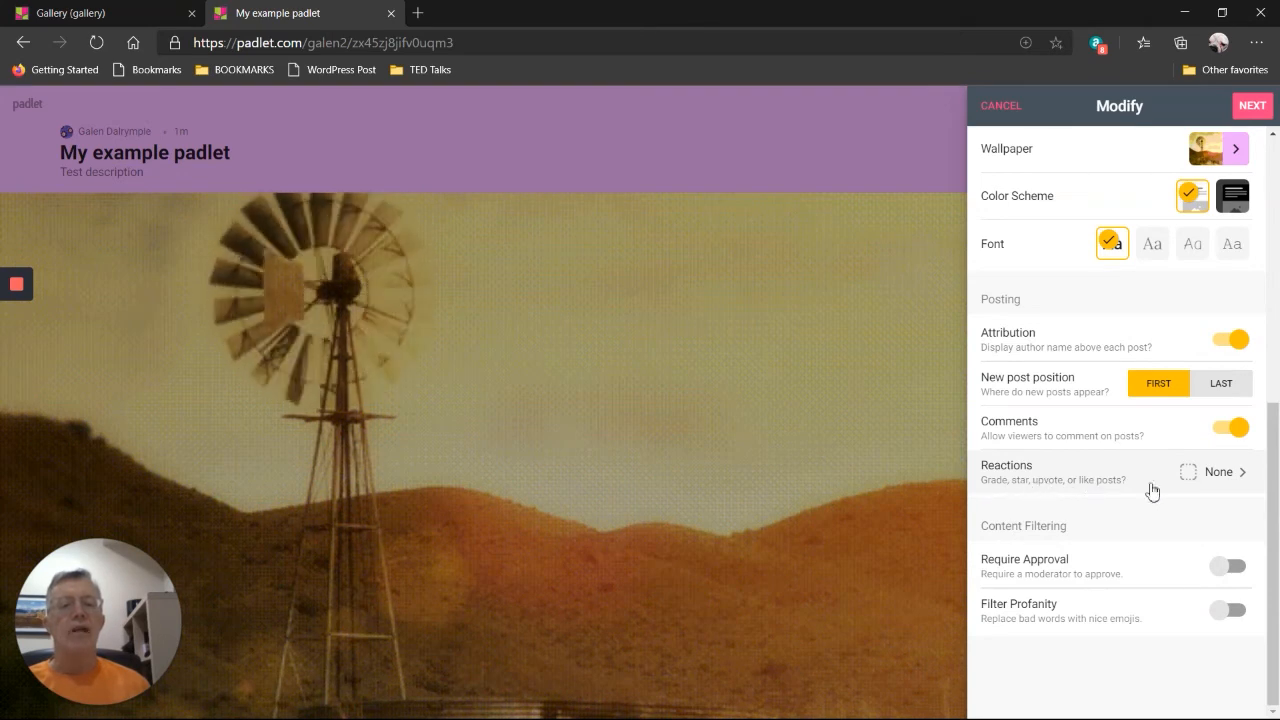
Set the padlet's post reactions to Like and return to the Modify settings.
left_click(1245, 475)
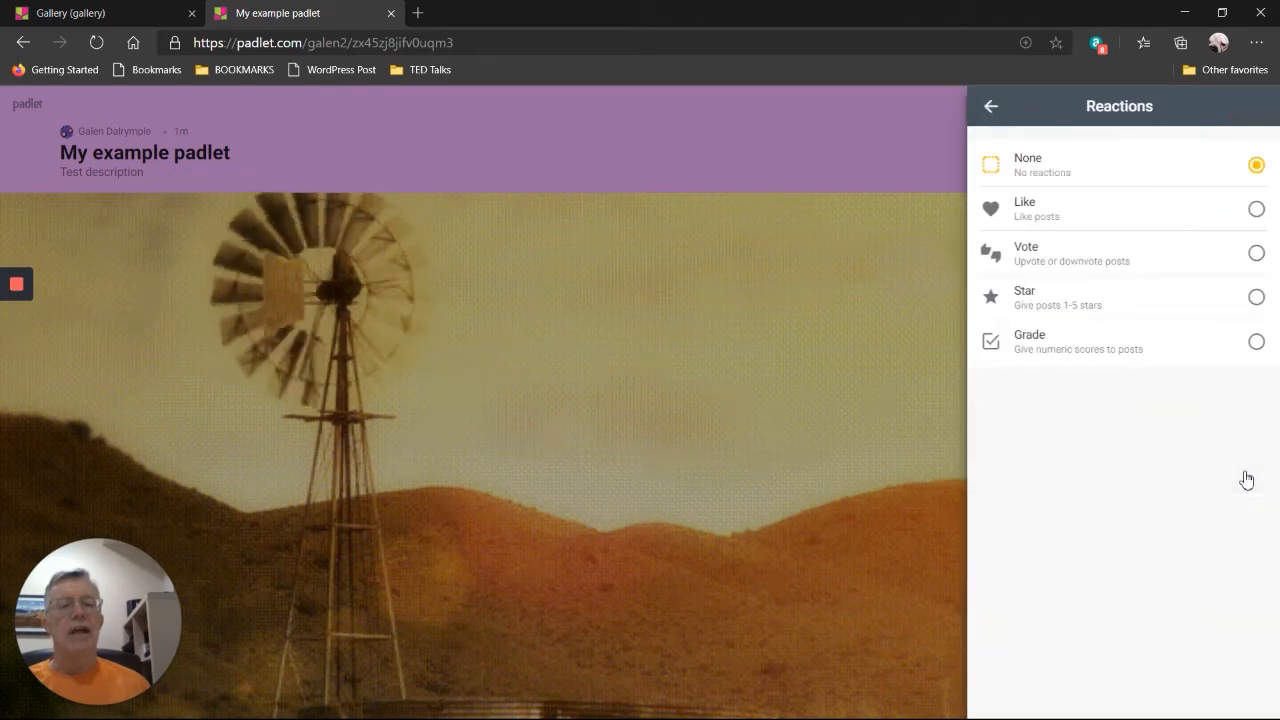
left_click(1256, 211)
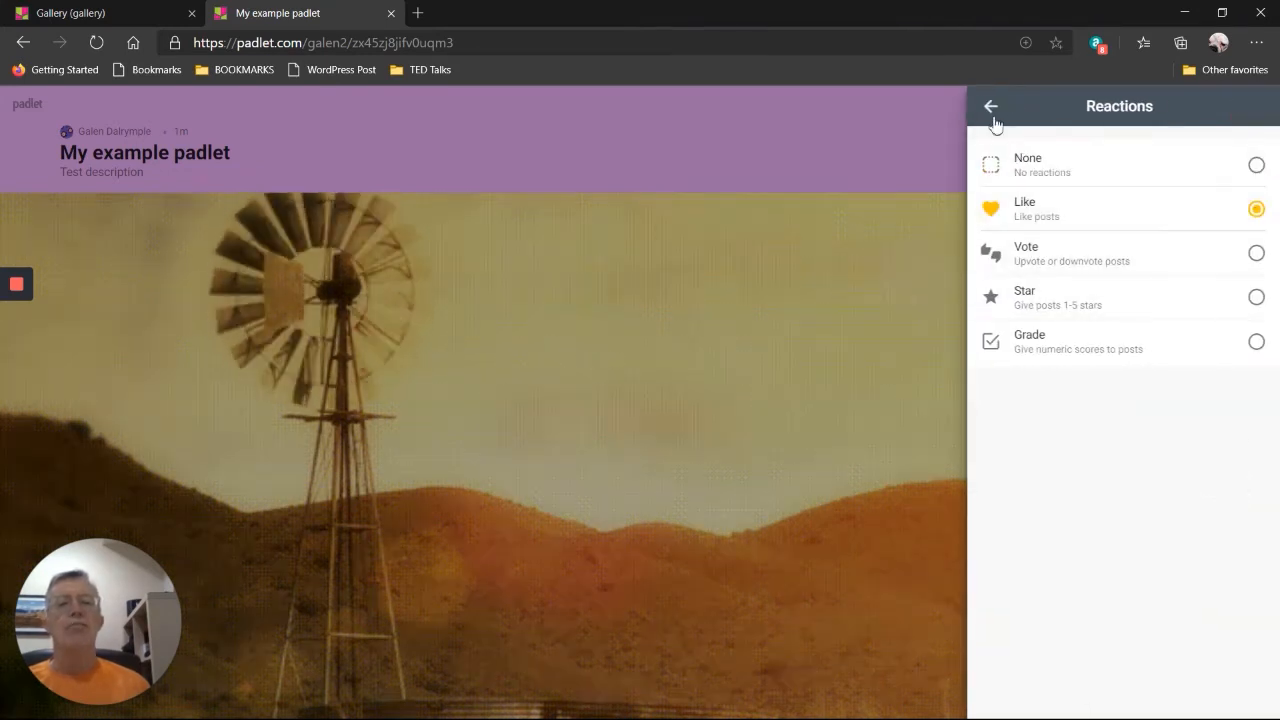
left_click(989, 108)
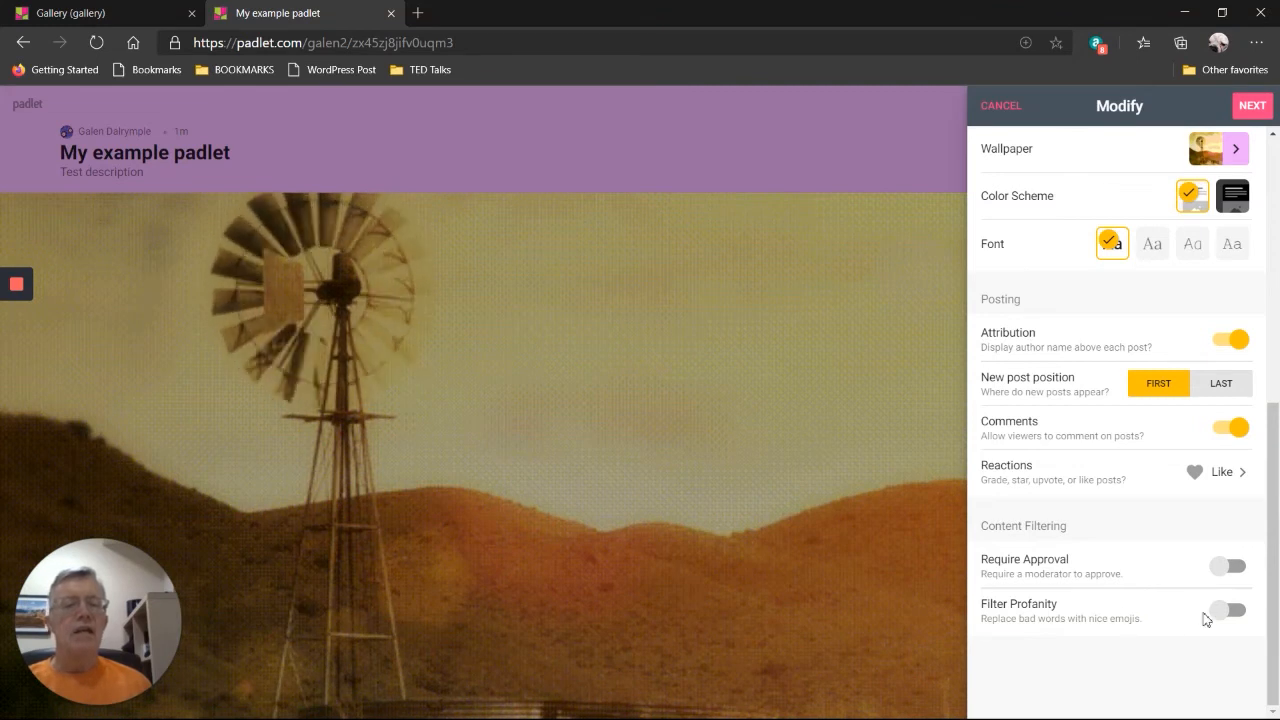
Turn on the profanity filter and finish the padlet setup to start posting.
left_click(1236, 612)
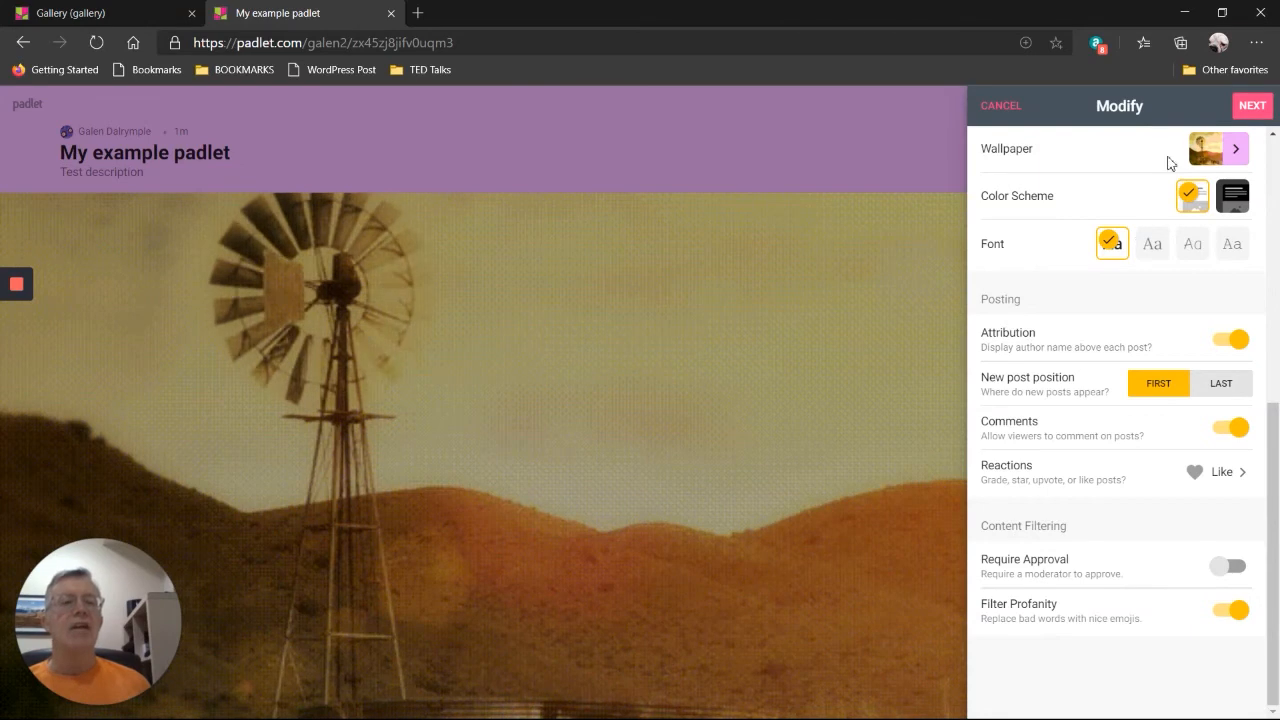
left_click(1249, 112)
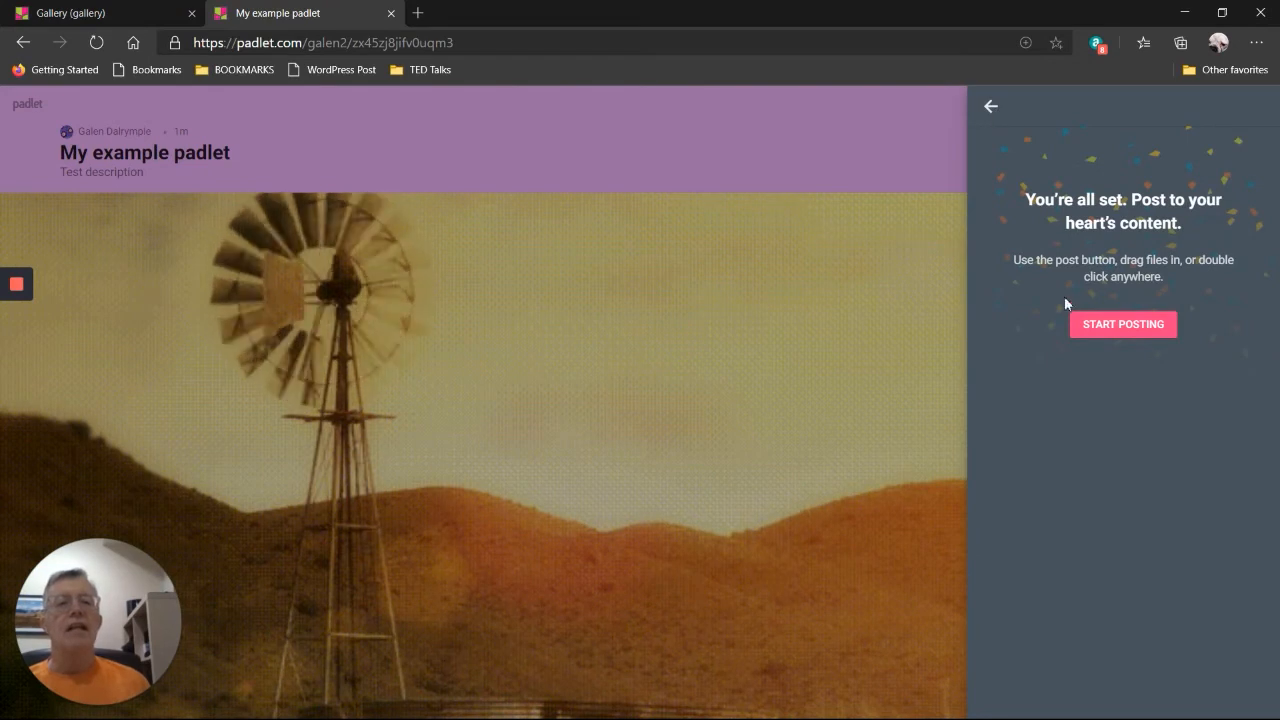
left_click(1081, 321)
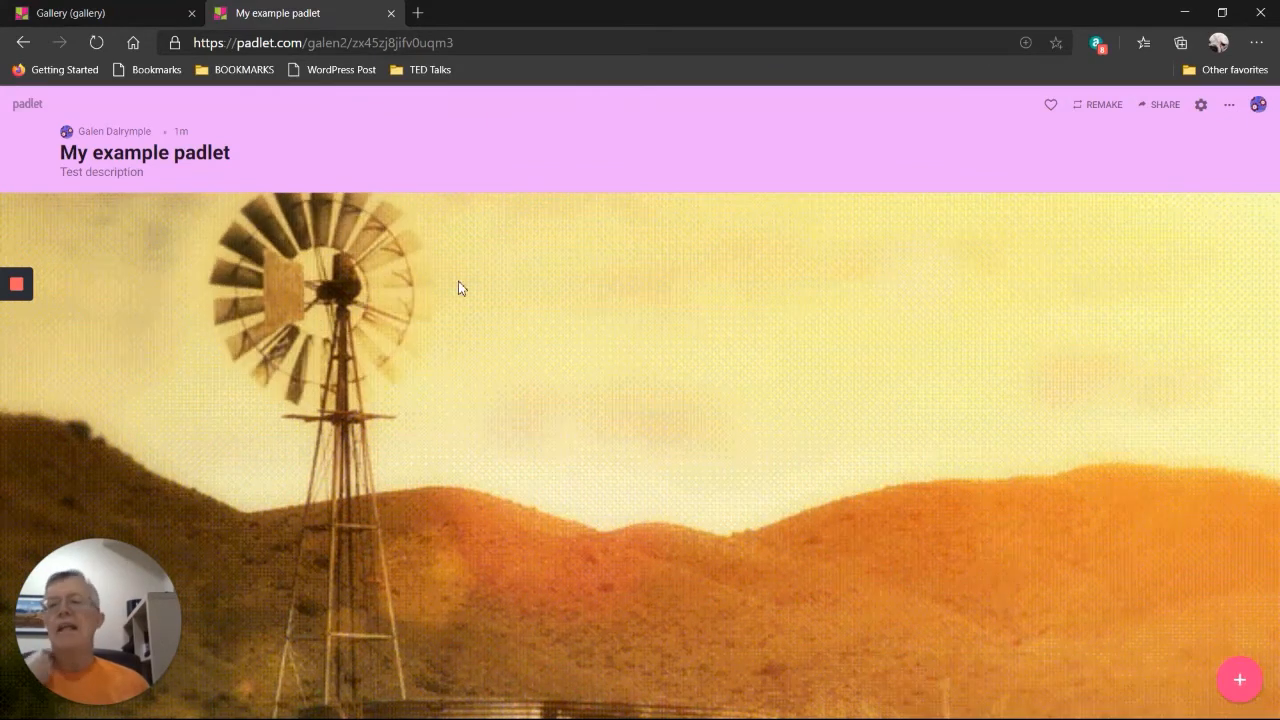
Add a post titled "This is a sticky note" with the body text "Example one".
double_click(412, 303)
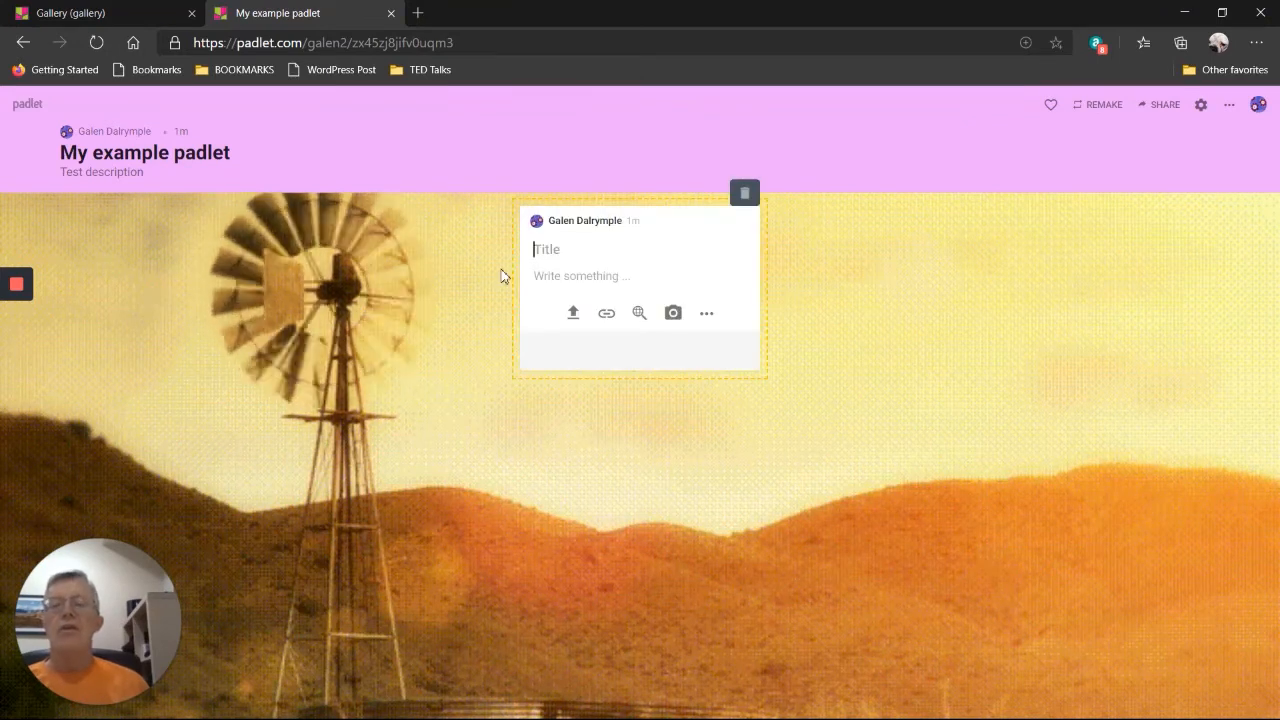
type("This is a sit")
type("c")
key("BackSpace")
key("BackSpace")
key("BackSpace")
type("ticky note")
key("Tab")
type("Example")
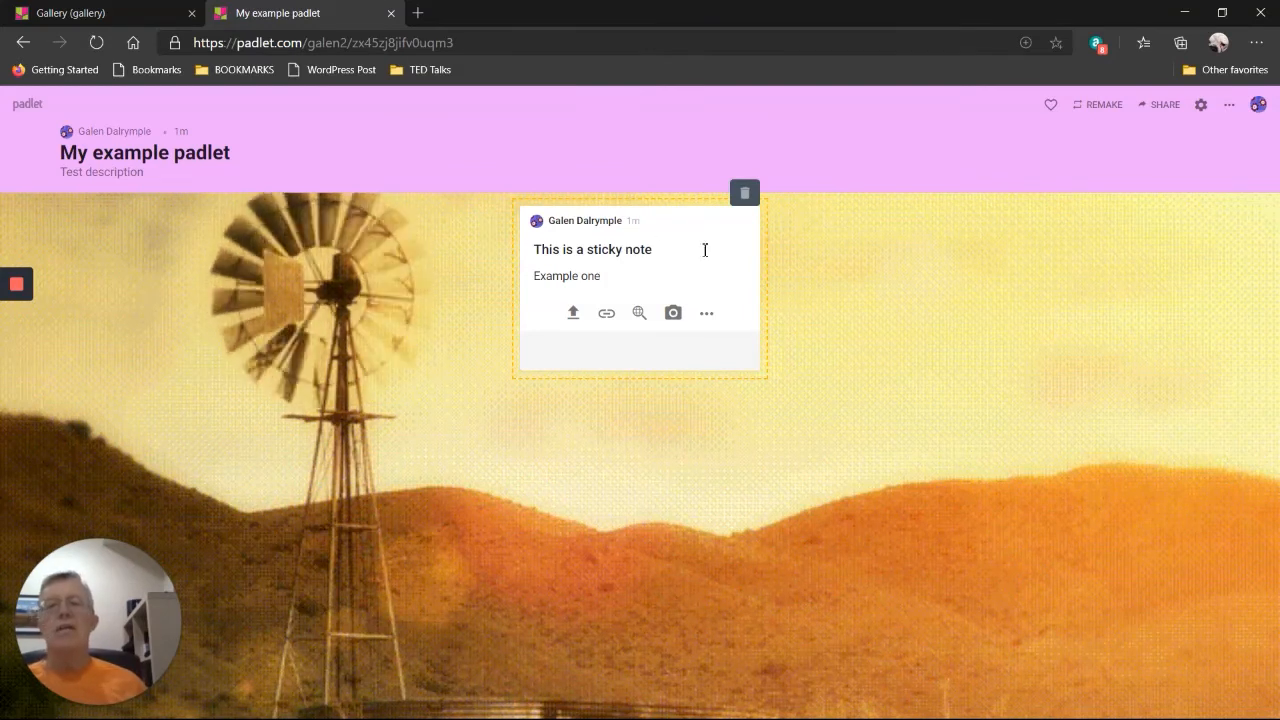
left_click(817, 279)
Try to move the sticky note to either side of the wall.
left_click_drag(706, 263, 163, 306)
left_click_drag(658, 291, 1131, 303)
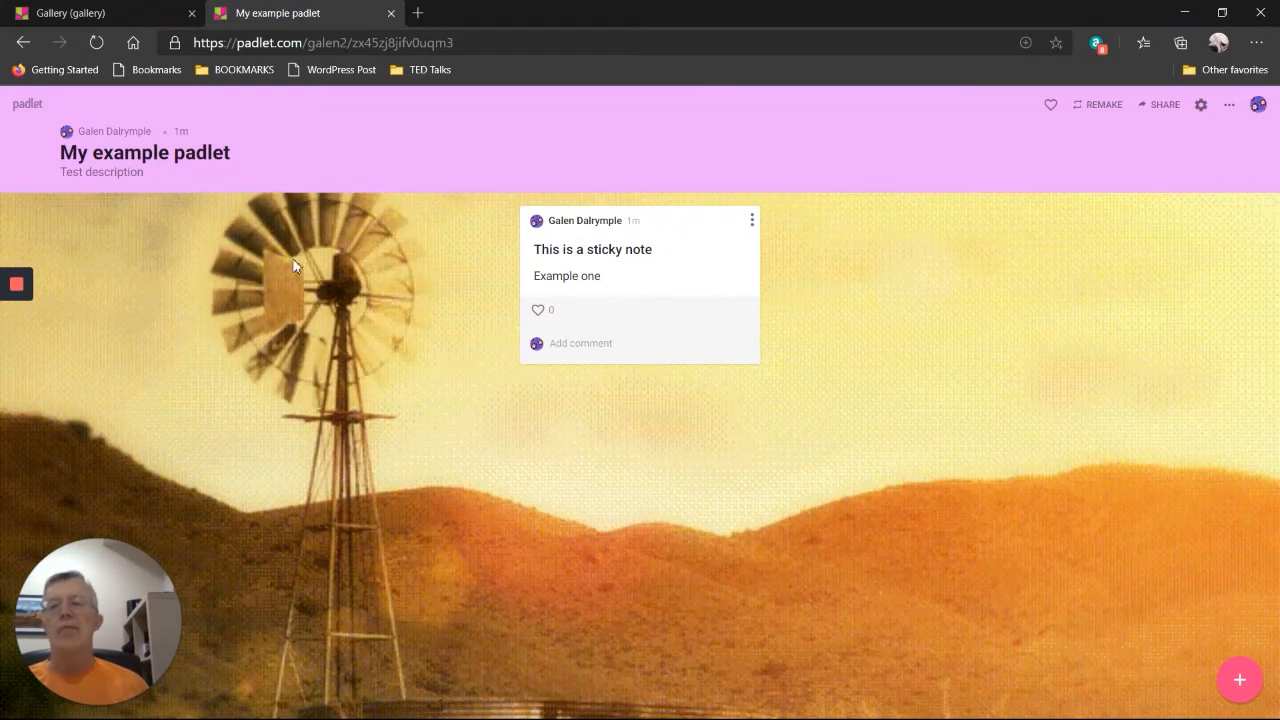
Change the padlet's format to Grid and try to move the sticky note around.
left_click(1229, 110)
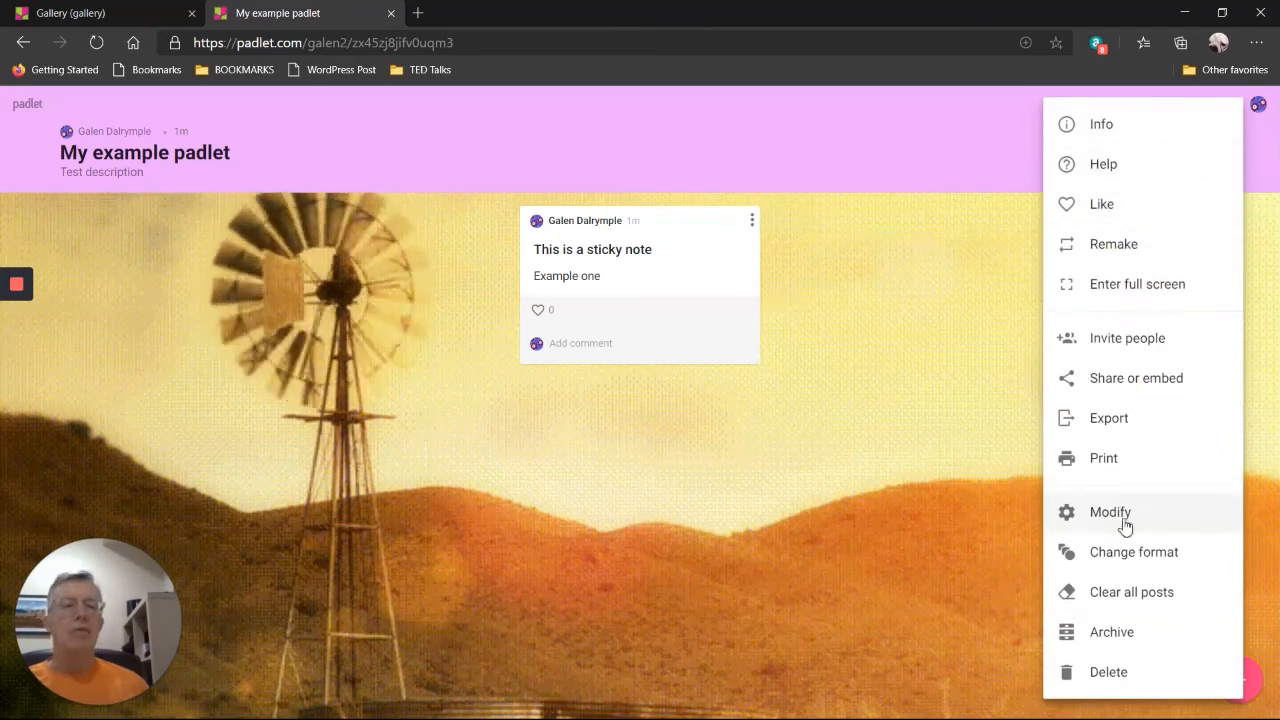
left_click(1122, 556)
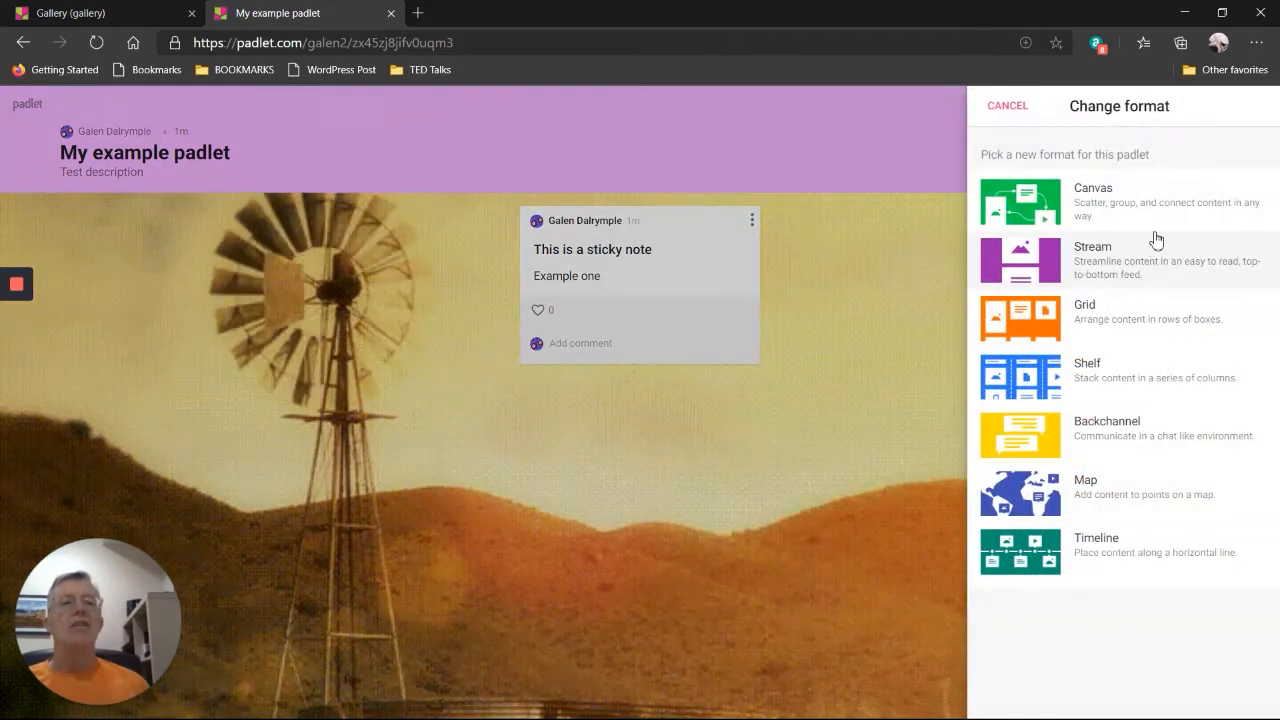
left_click(1099, 309)
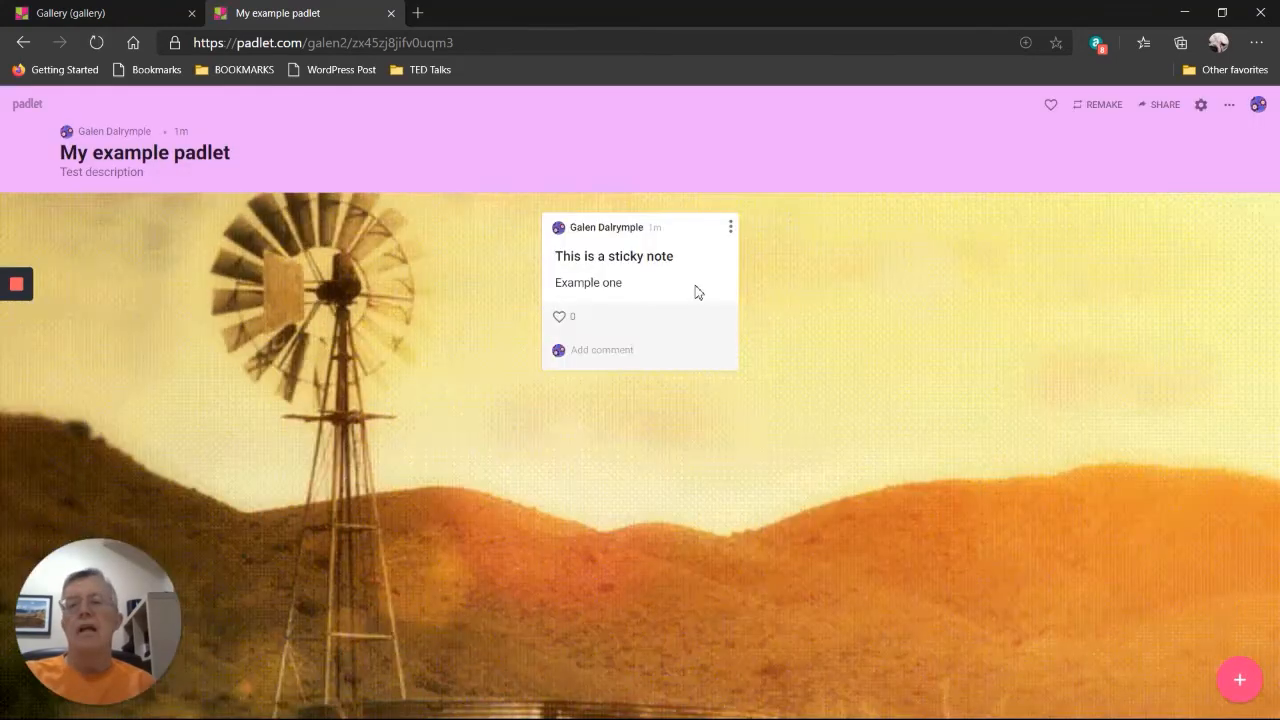
left_click_drag(694, 289, 677, 377)
left_click_drag(674, 309, 1054, 346)
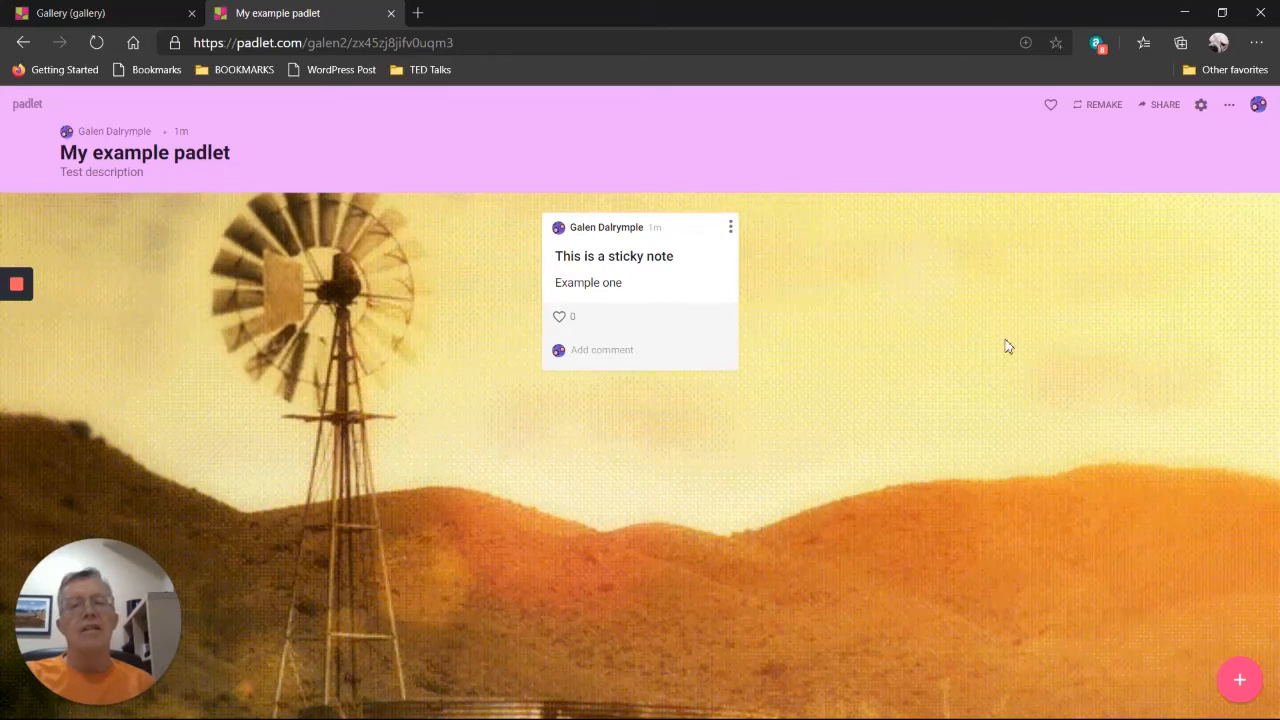
Change the padlet's format back to Wall and try to move the sticky note again.
left_click(1229, 105)
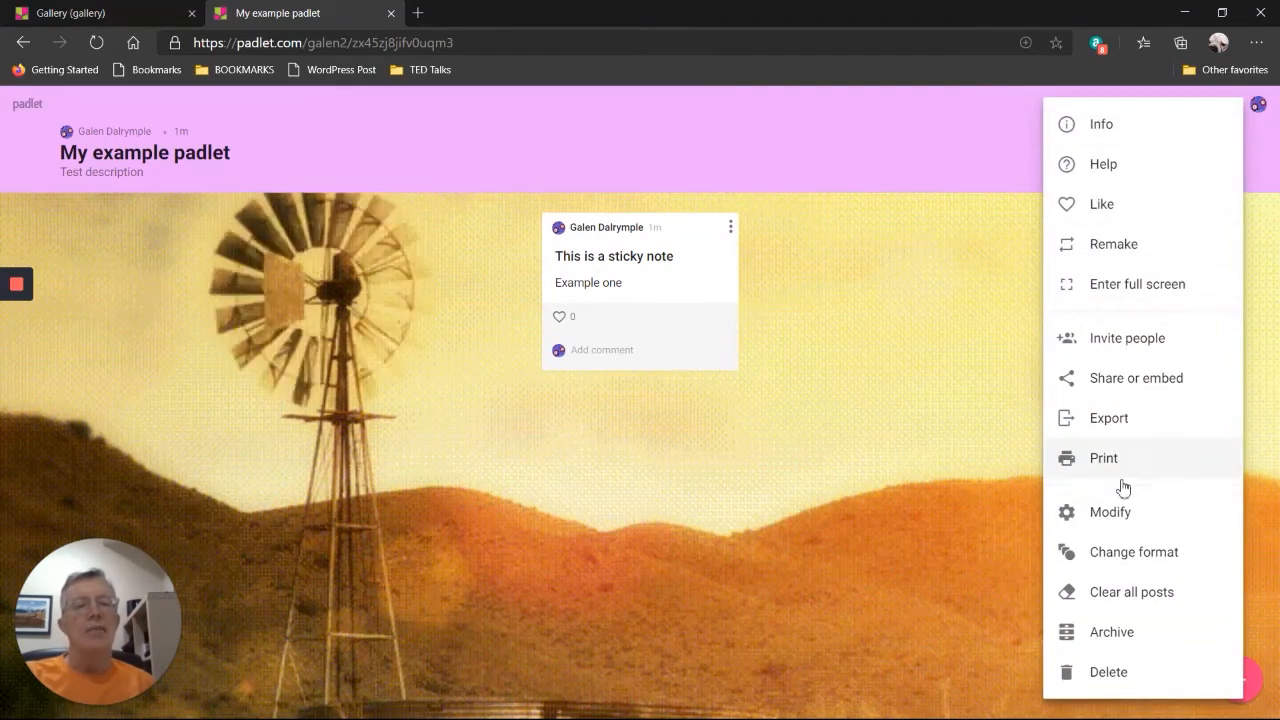
left_click(1122, 553)
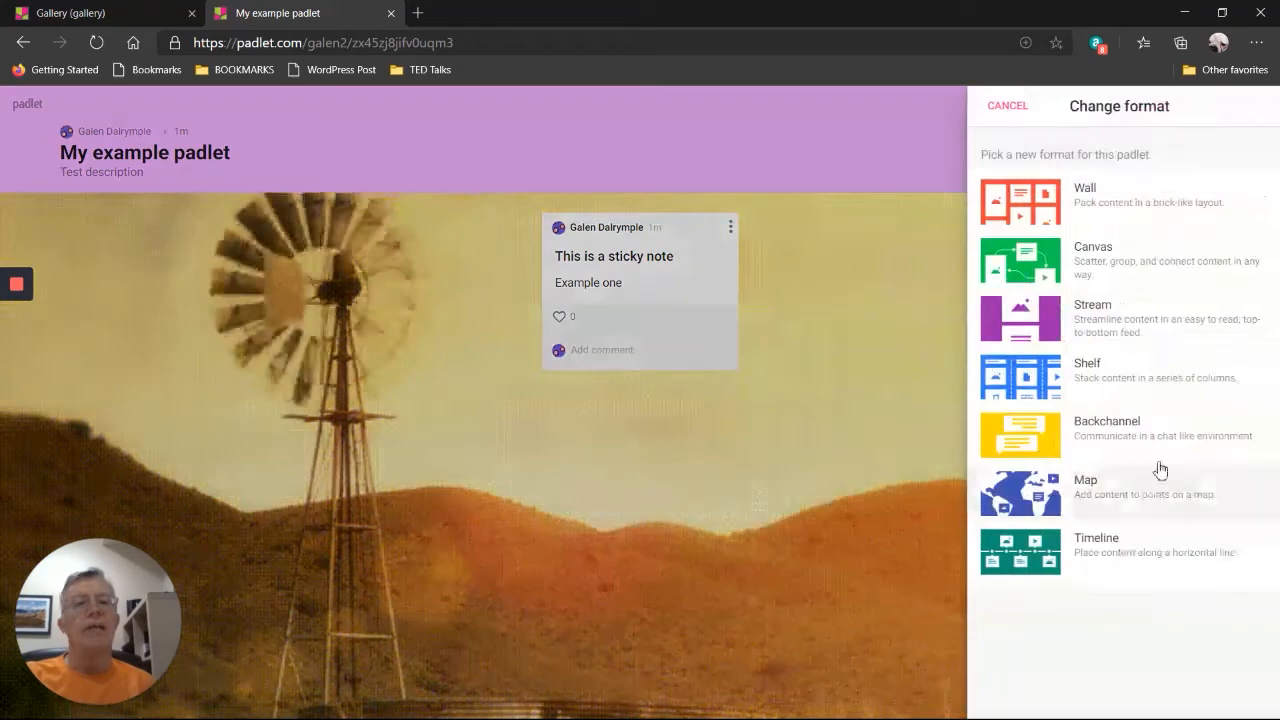
left_click(1031, 193)
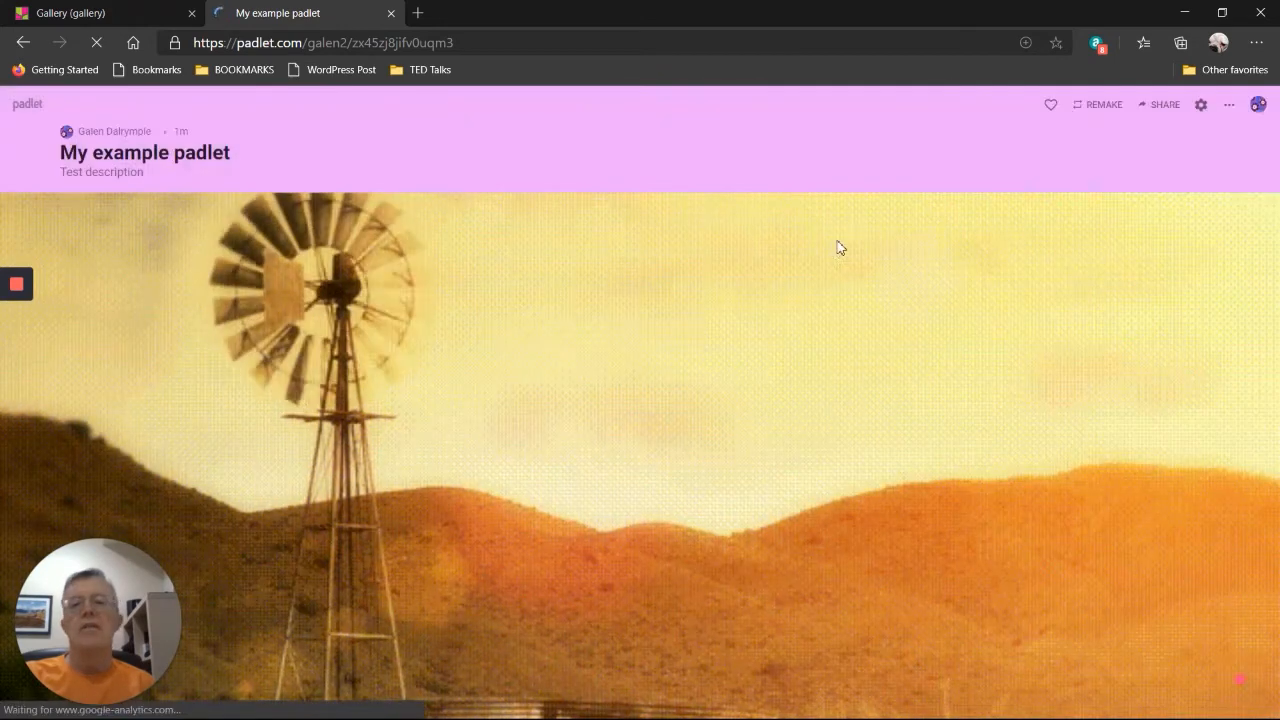
left_click_drag(669, 277, 740, 309)
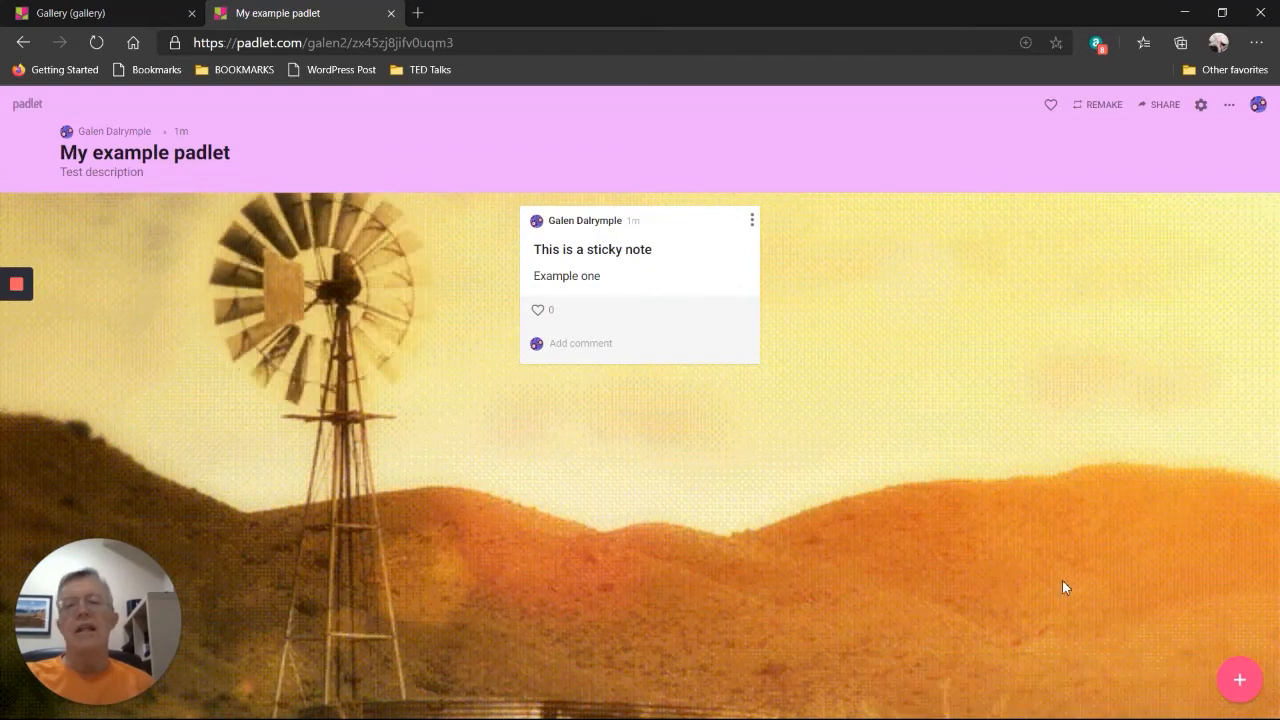
Start a blank second post and try to move the existing sticky note below it.
left_click(1245, 684)
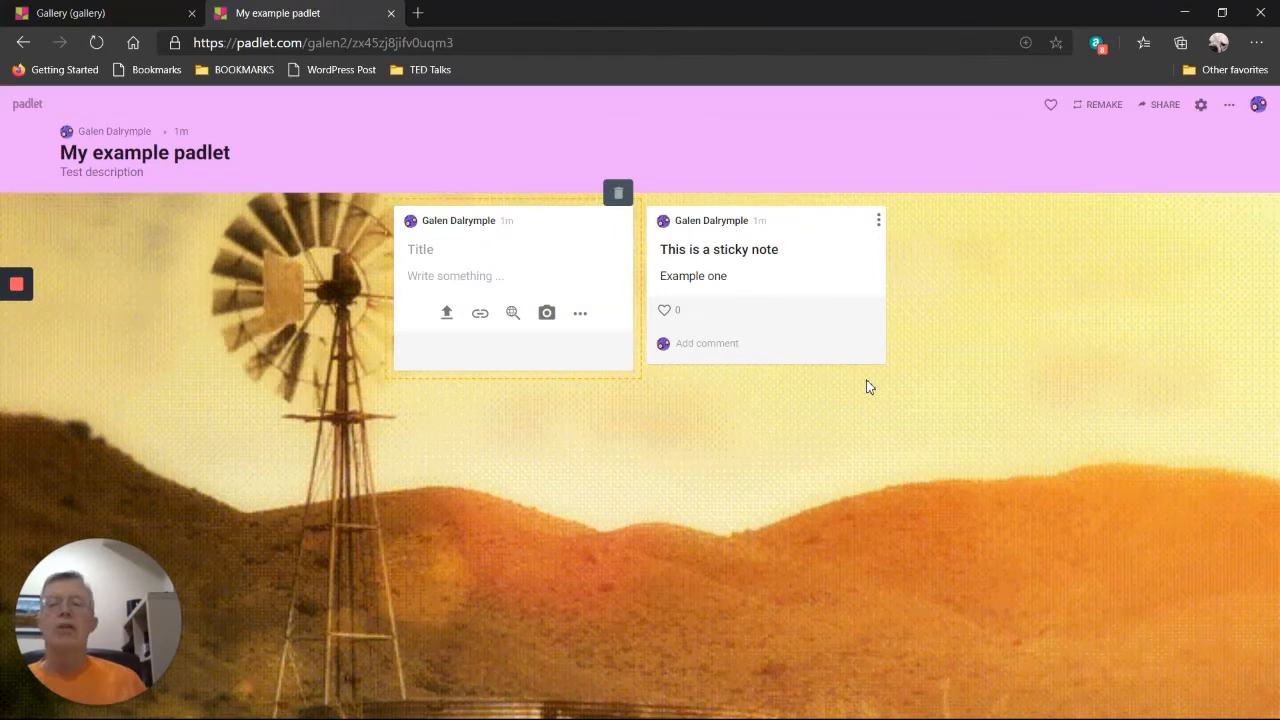
left_click_drag(828, 275, 605, 530)
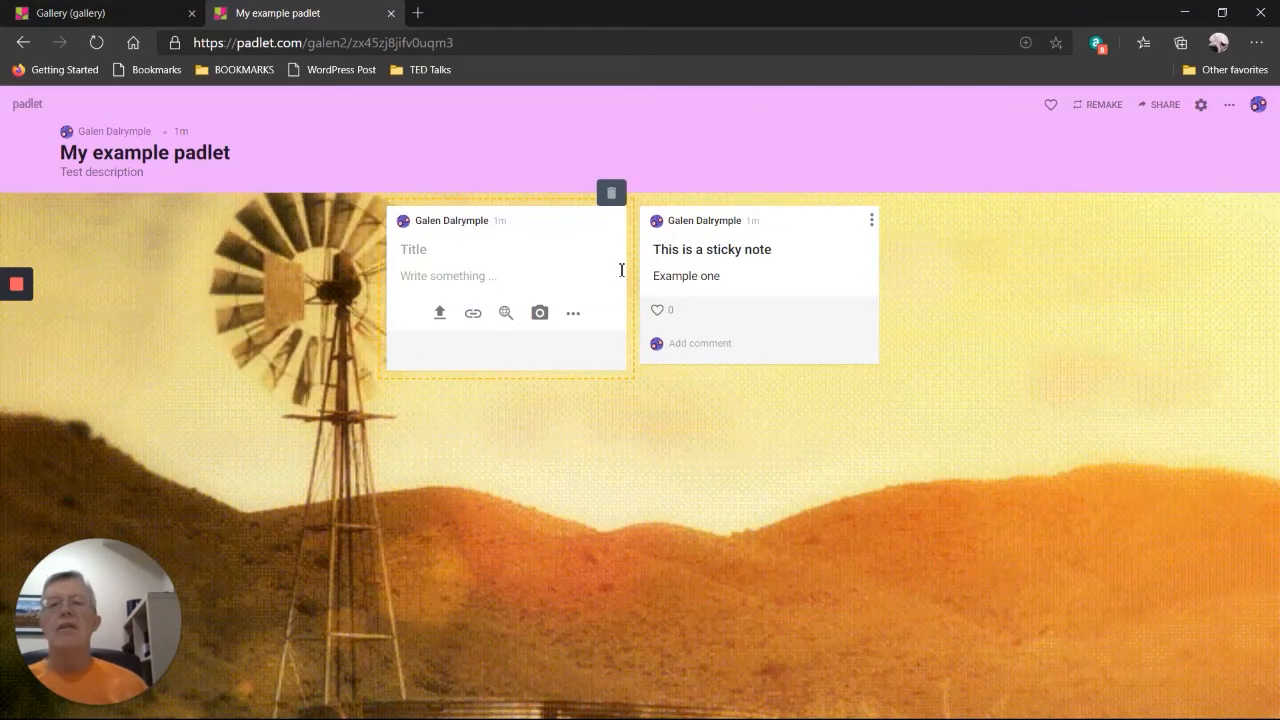
left_click(697, 252)
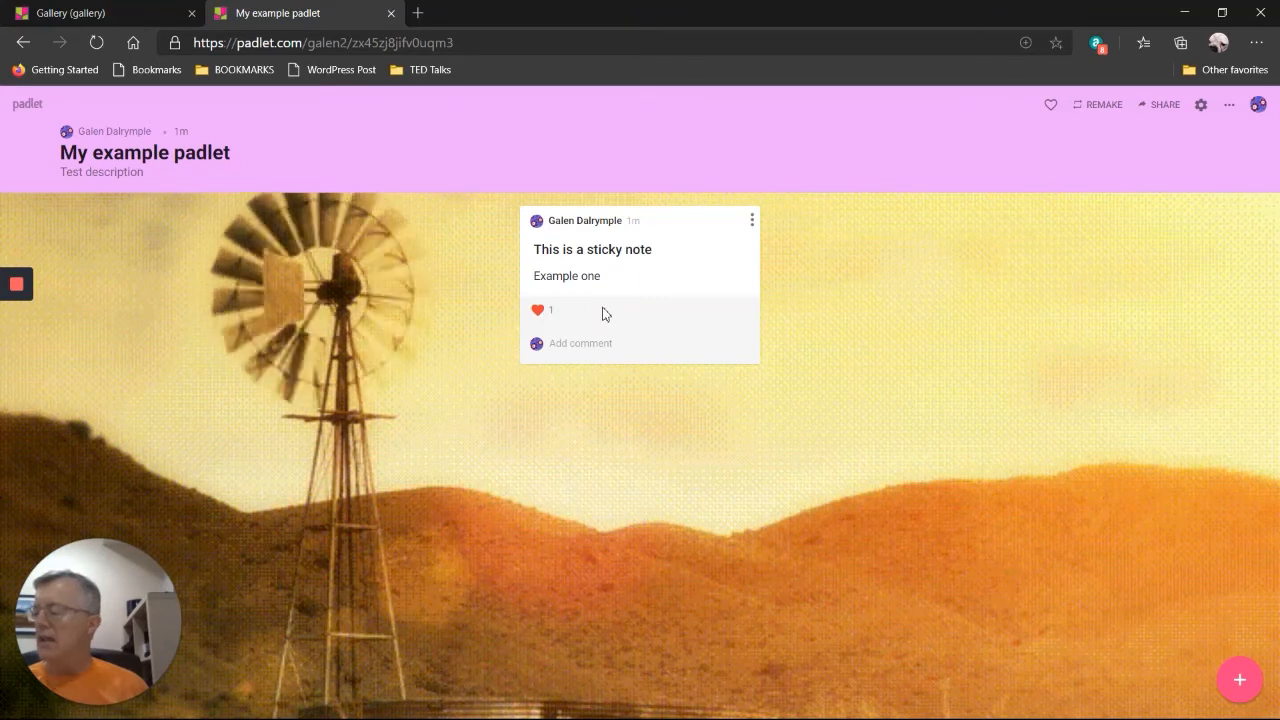
Post the comment "This is a comment on the sticky note." on the sticky note.
left_click(598, 345)
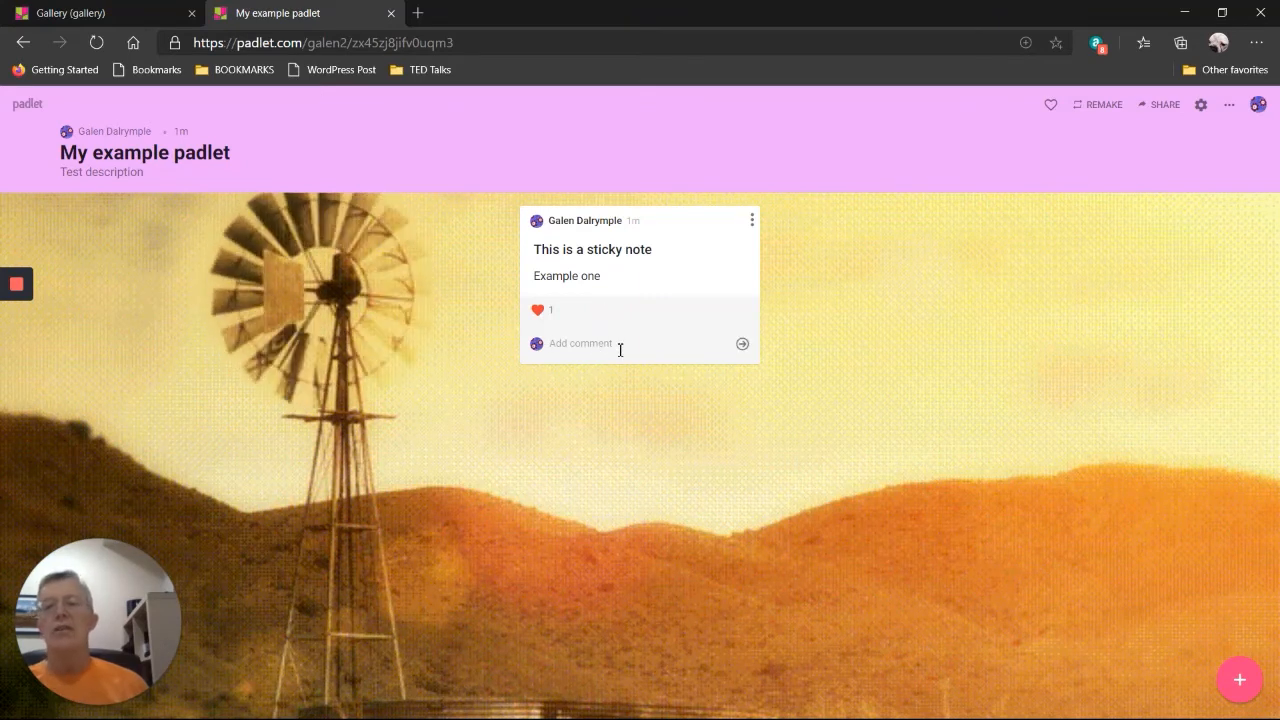
type("This is a comment on the")
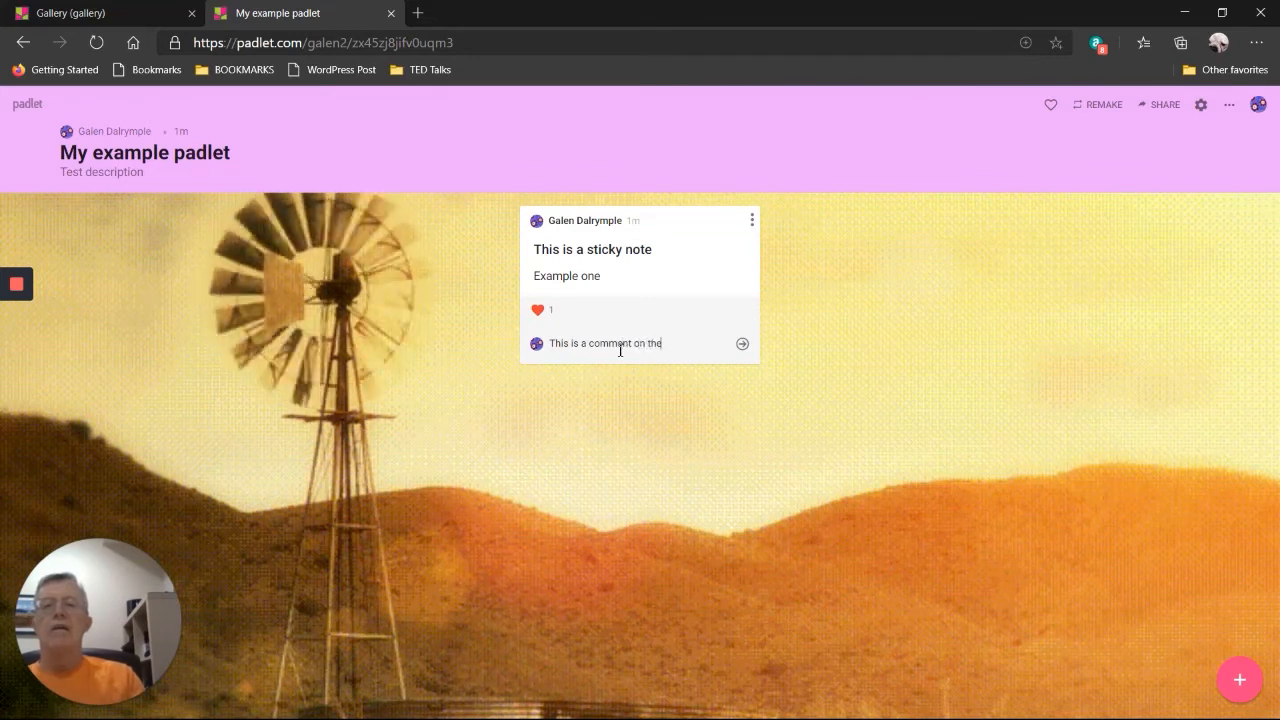
type(" sticky note.")
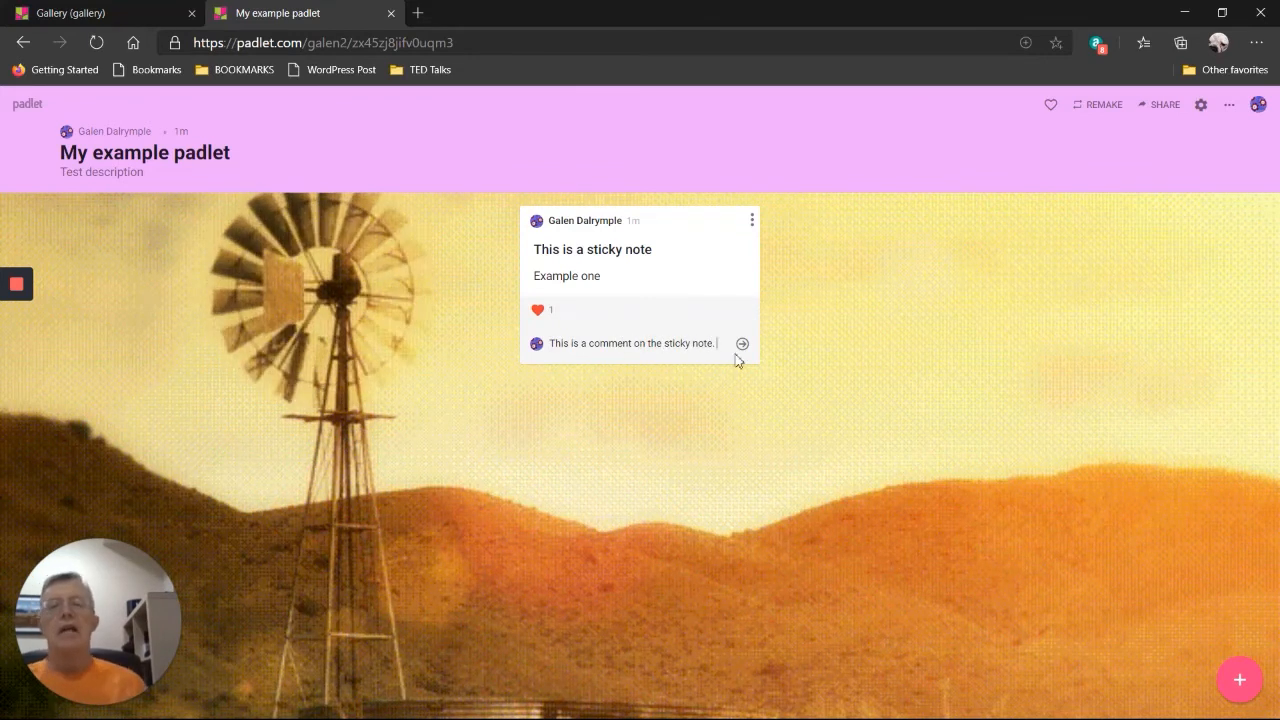
left_click(742, 343)
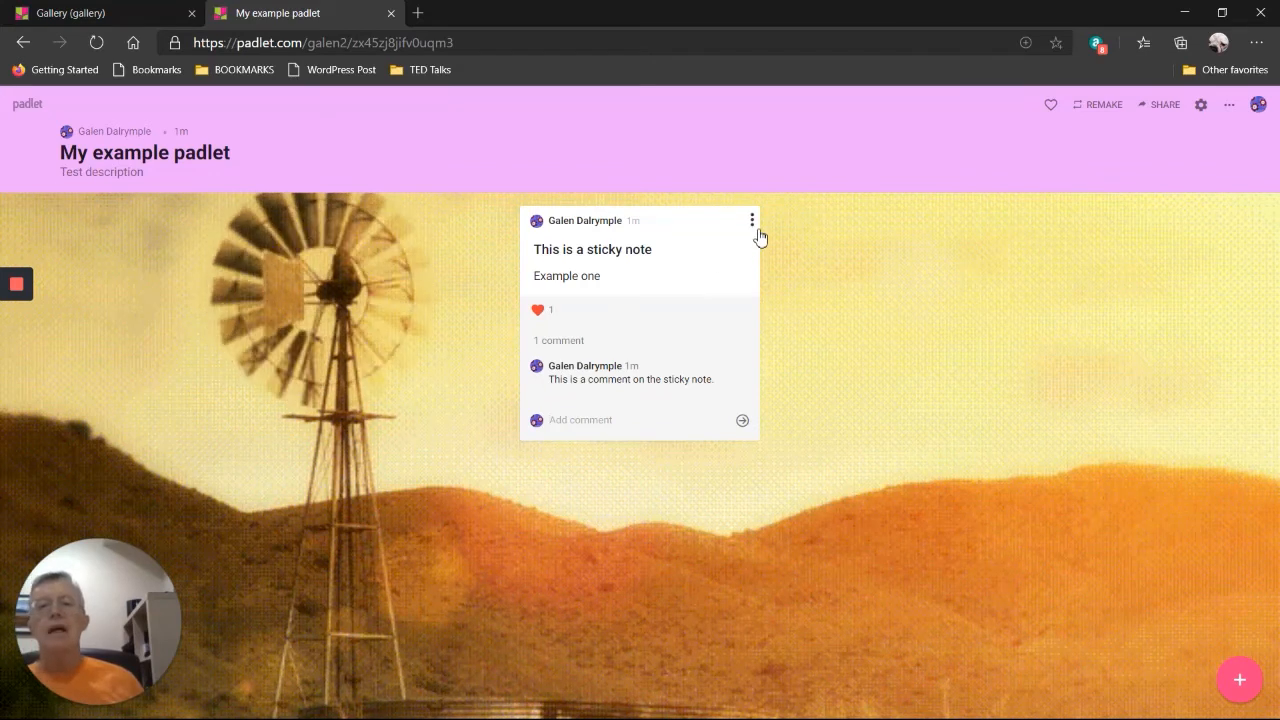
Color the sticky note yellow and recolor it purple.
left_click(754, 226)
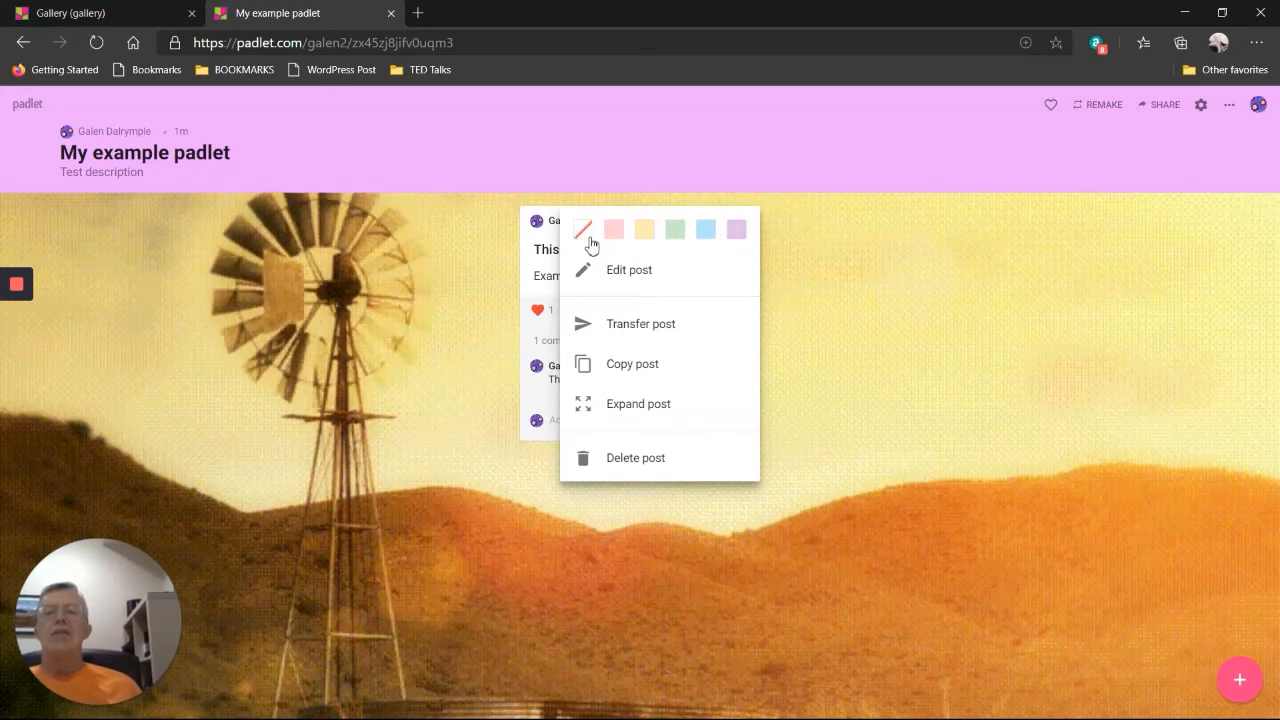
left_click(645, 232)
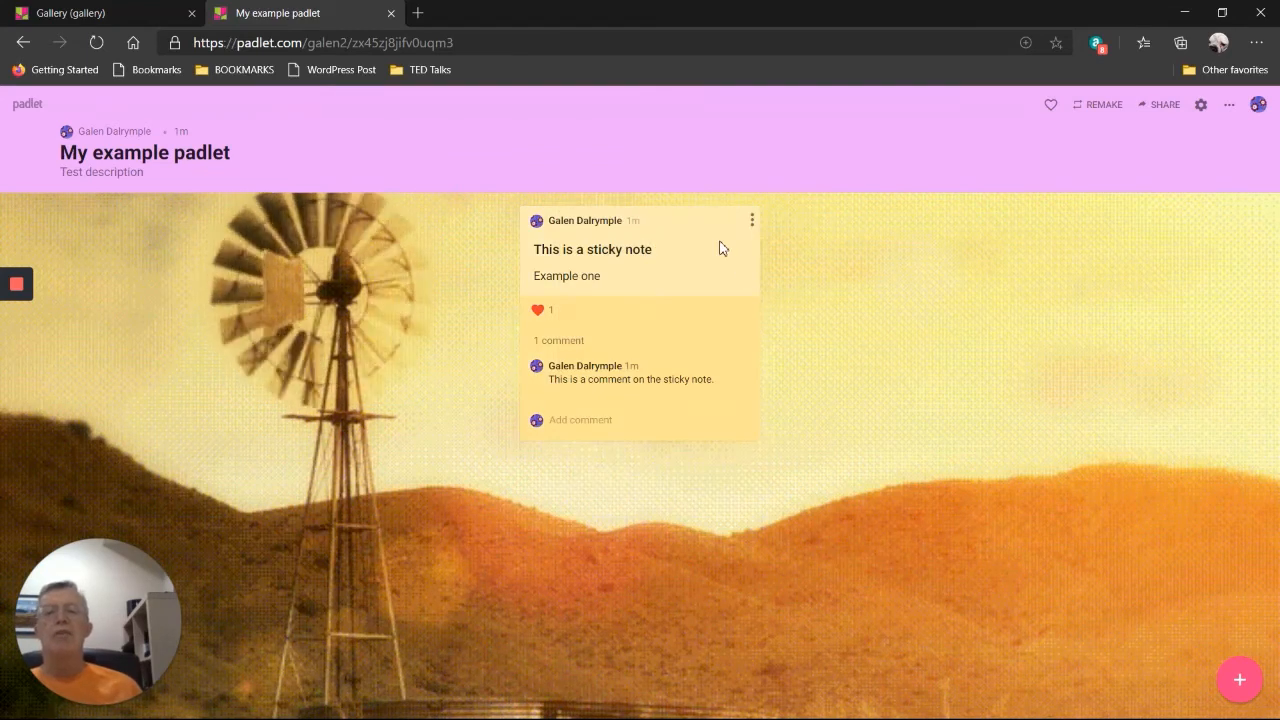
left_click(752, 222)
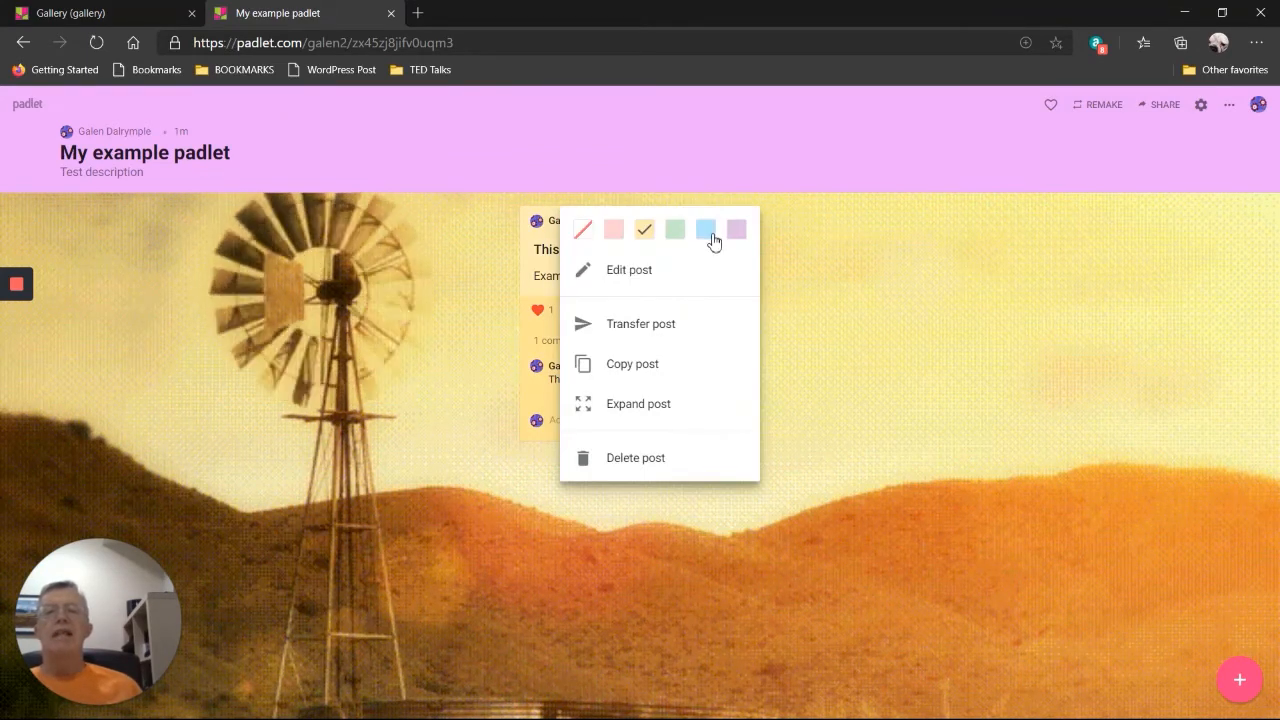
left_click(735, 231)
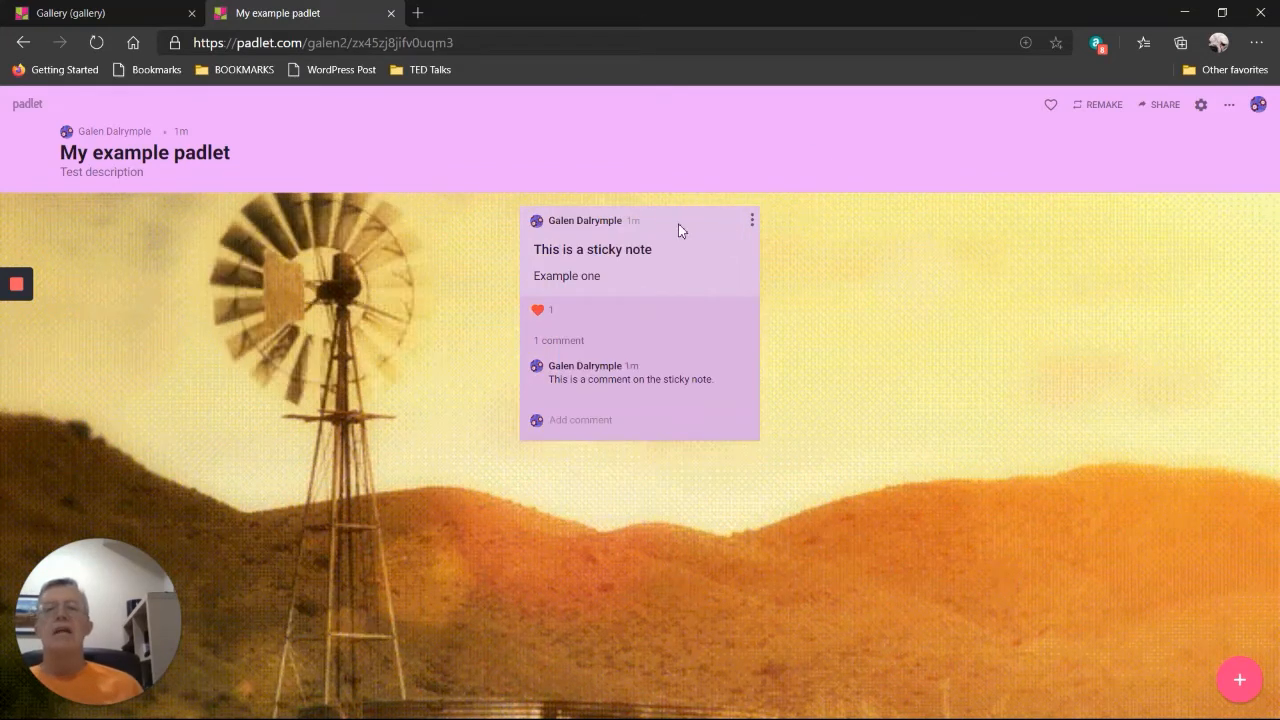
Edit the sticky note's body text to read "Example one edited".
left_click(751, 222)
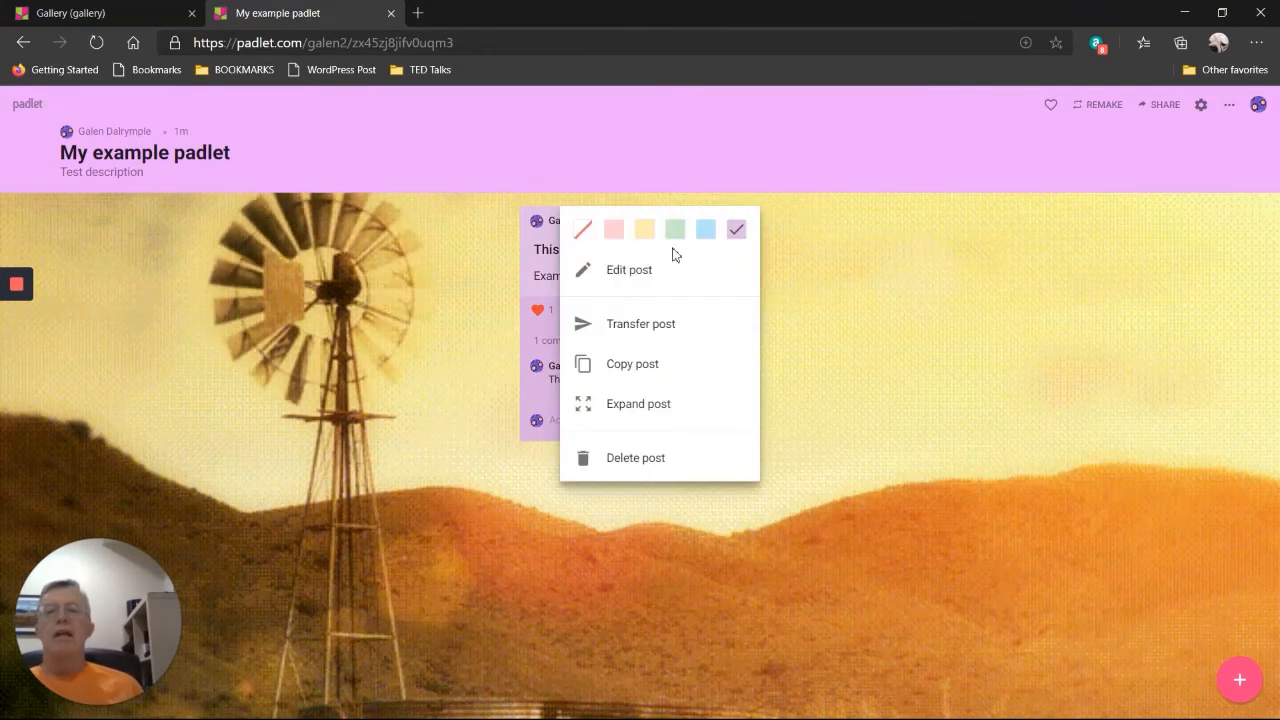
left_click(628, 270)
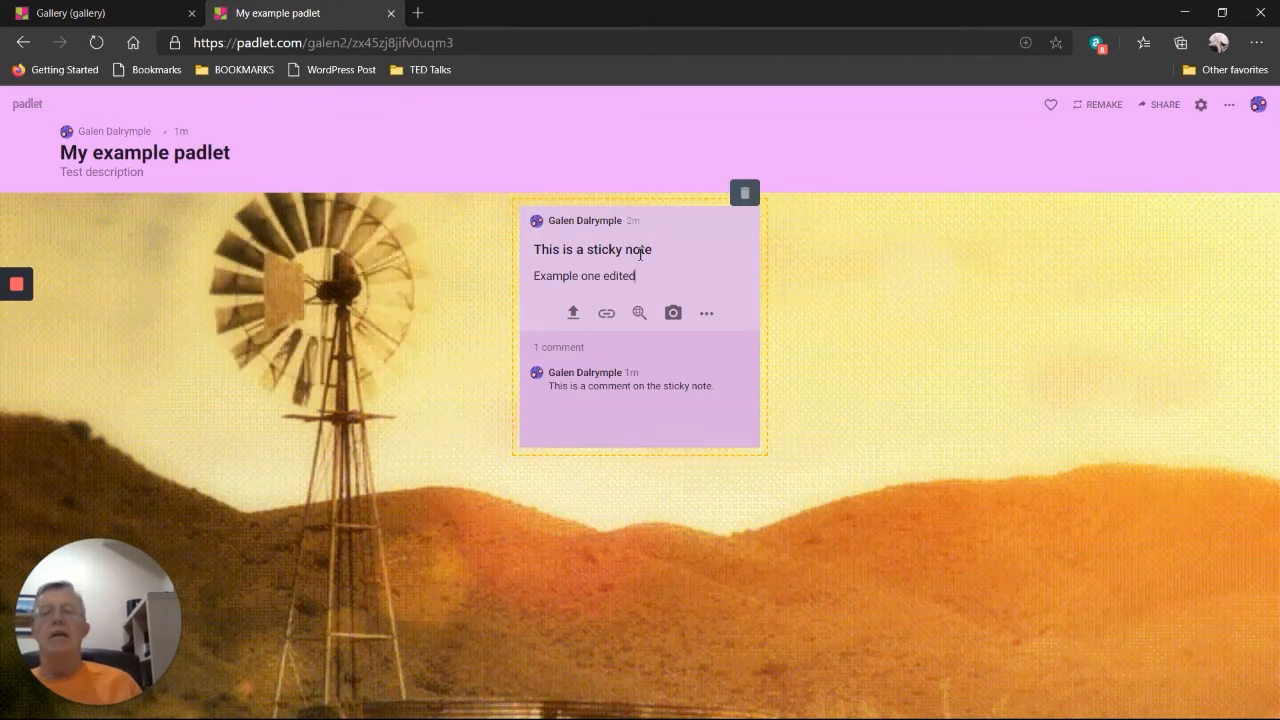
left_click(836, 257)
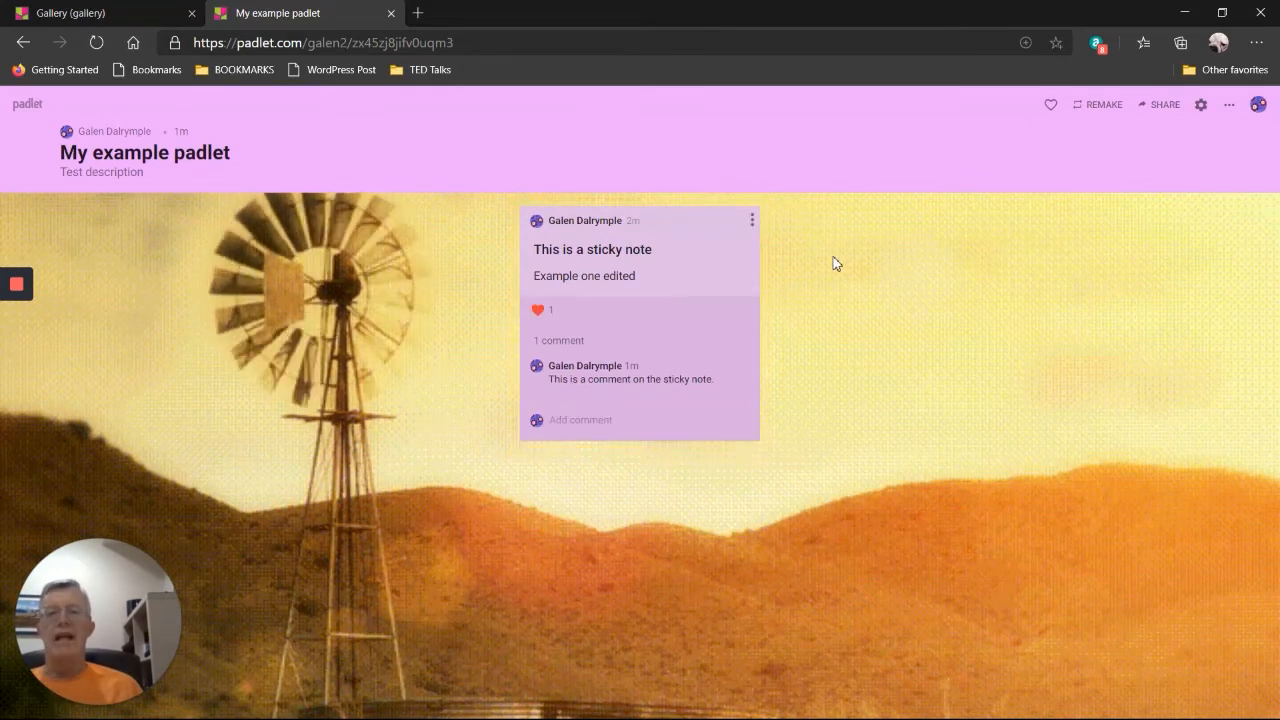
left_click(685, 272)
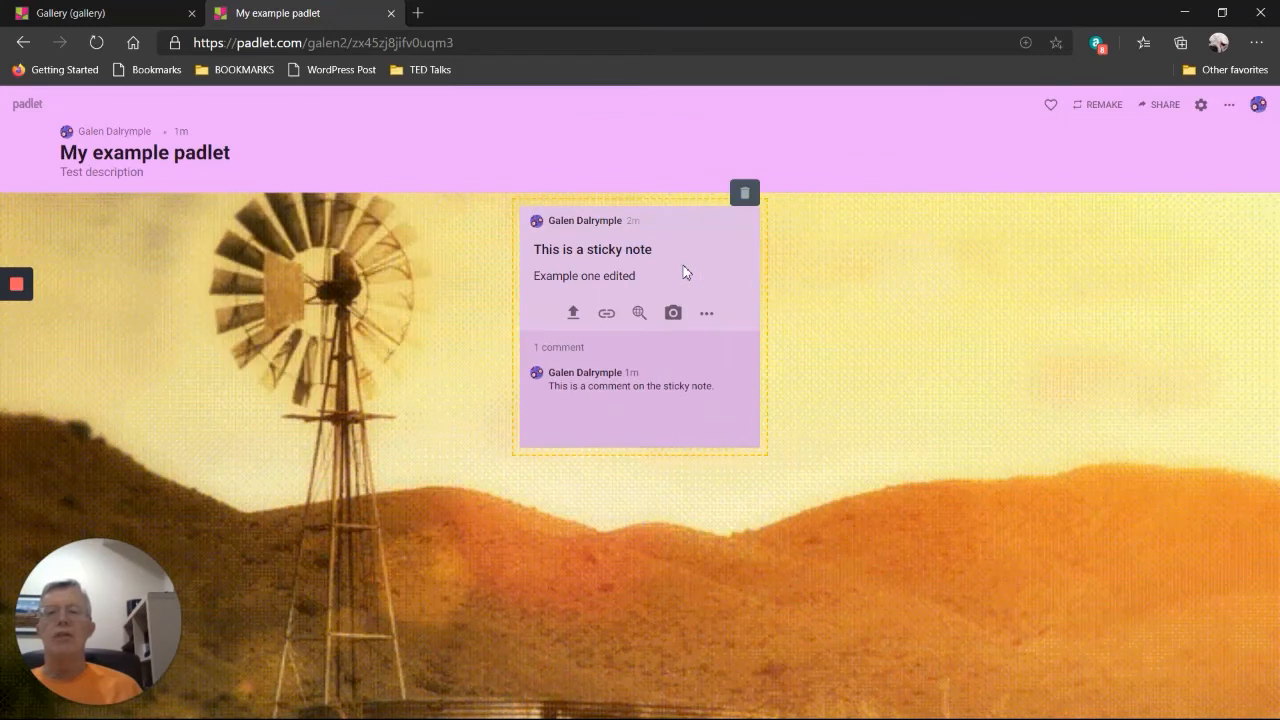
left_click(814, 277)
Review the actions available for the sticky note and for its comment.
left_click(752, 224)
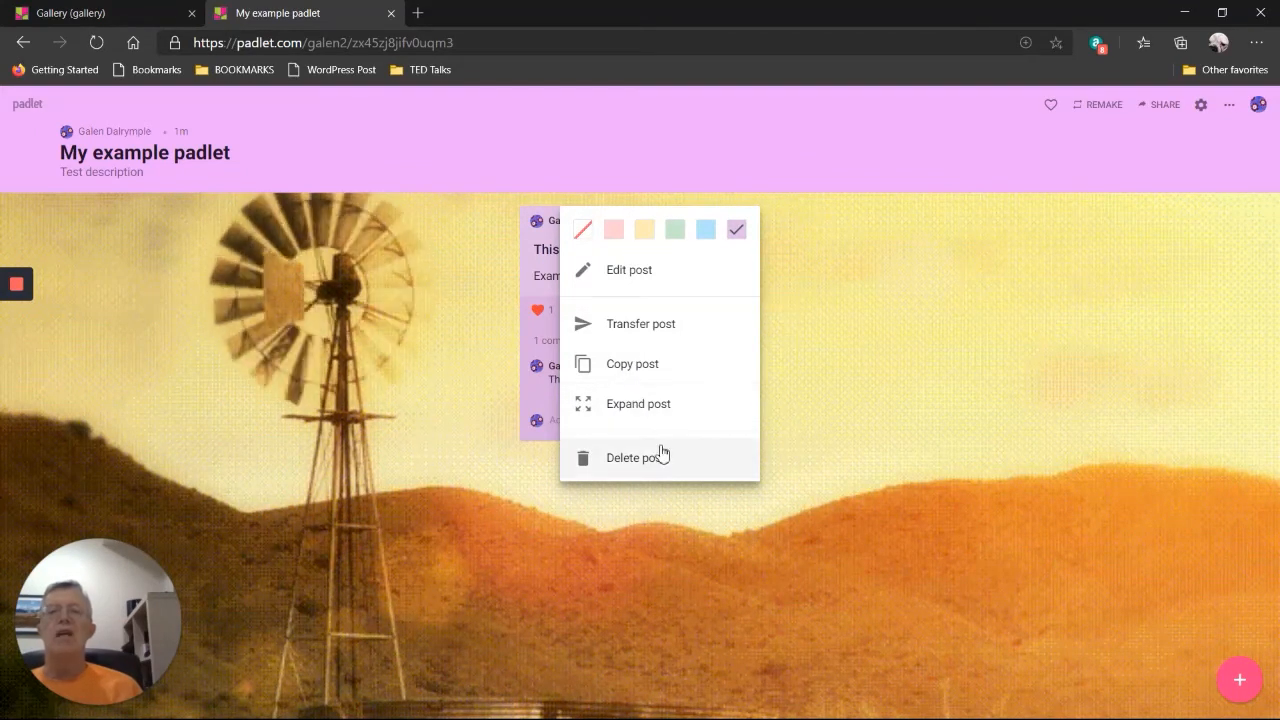
left_click(920, 310)
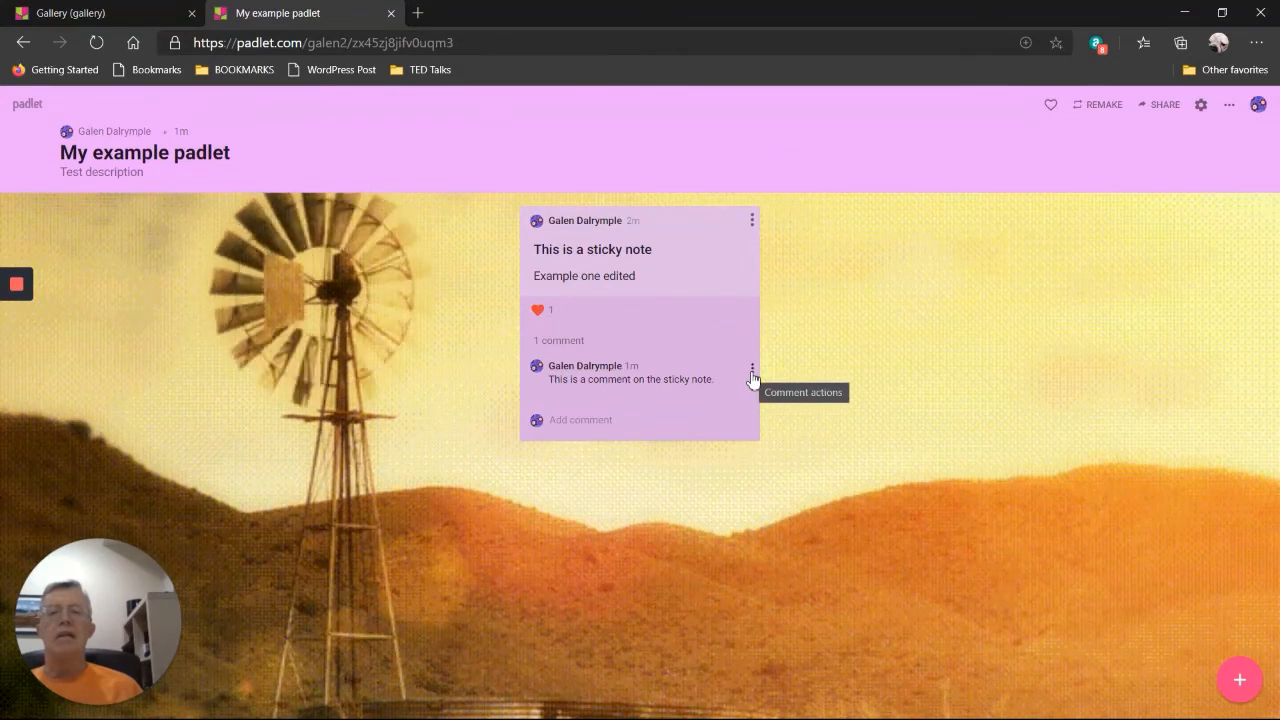
left_click(752, 372)
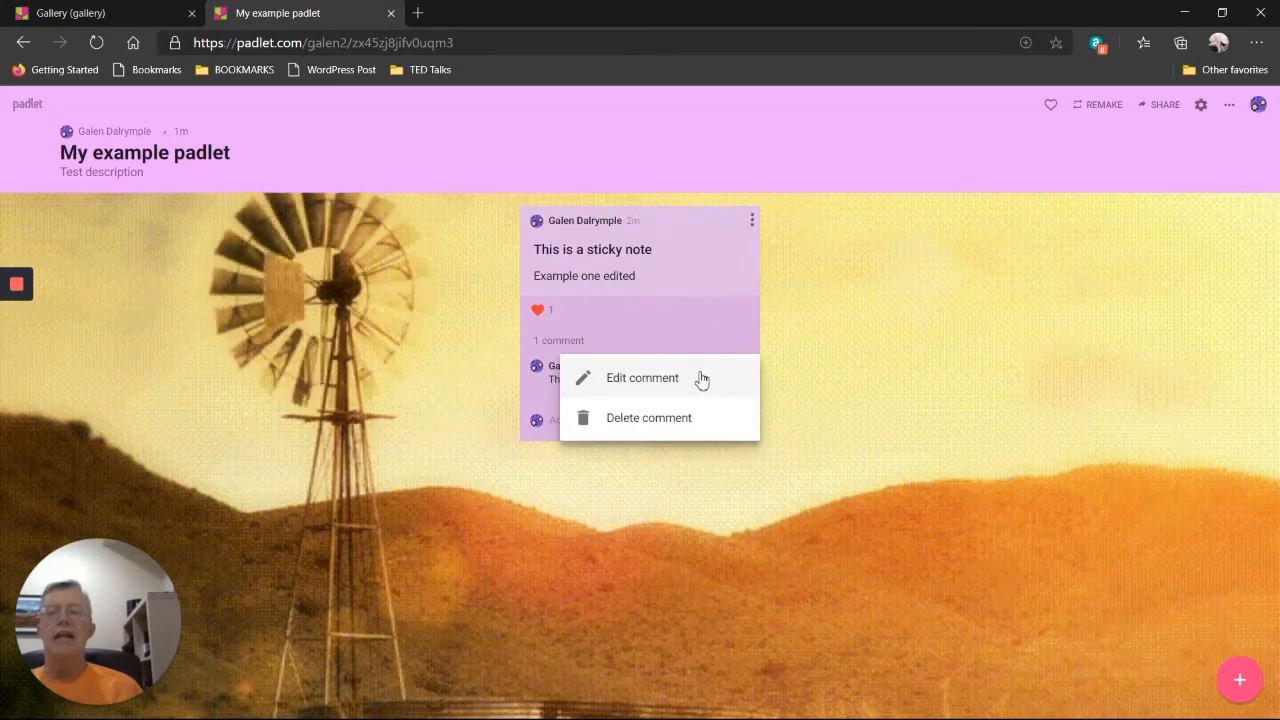
left_click(798, 378)
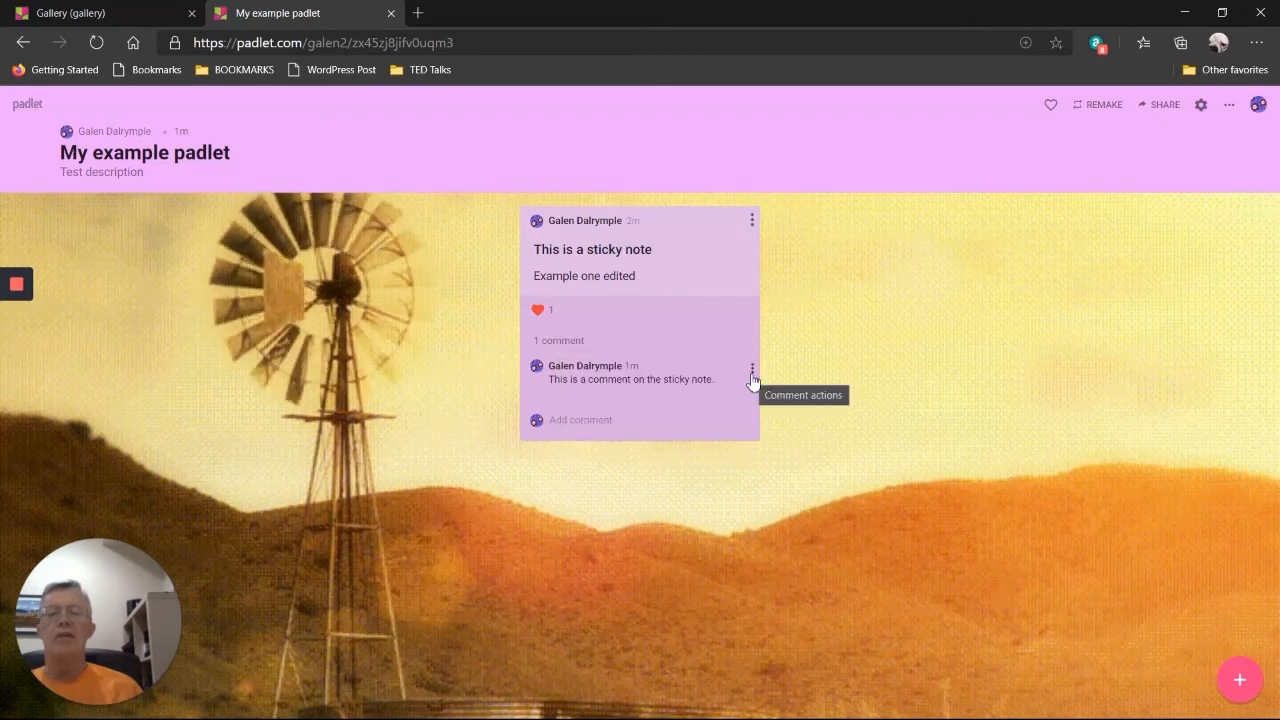
left_click(752, 378)
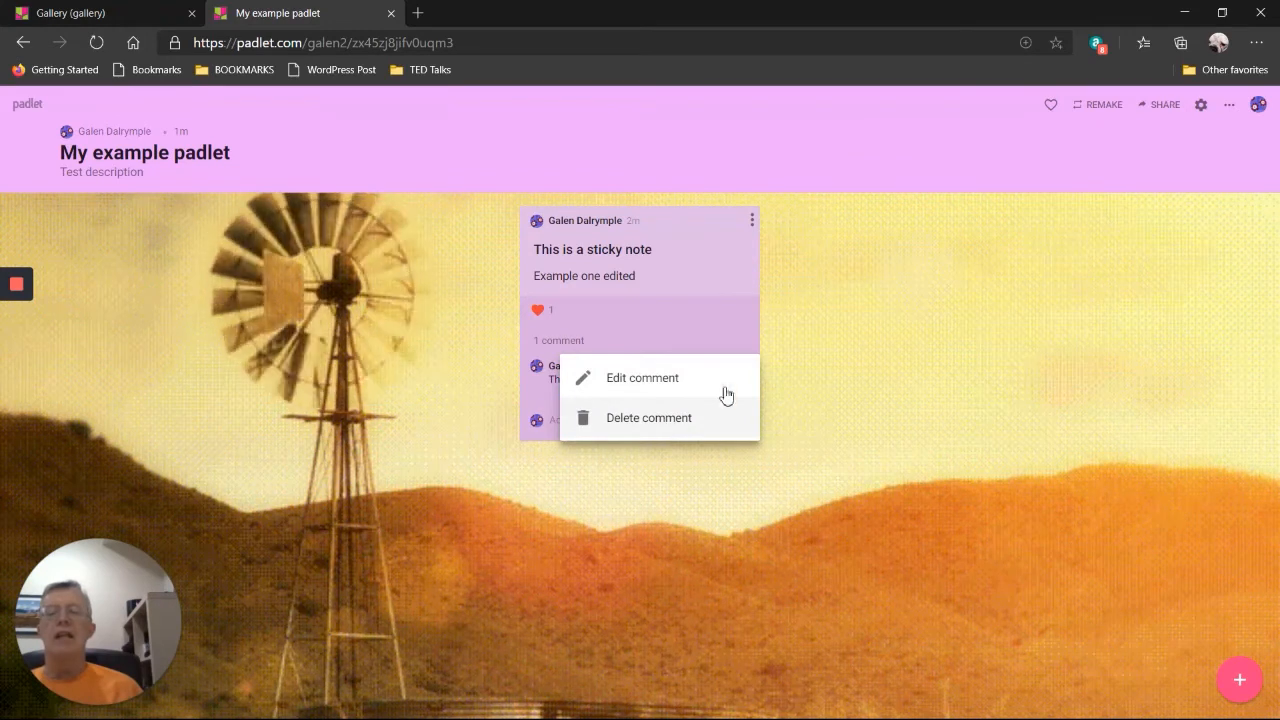
left_click(845, 373)
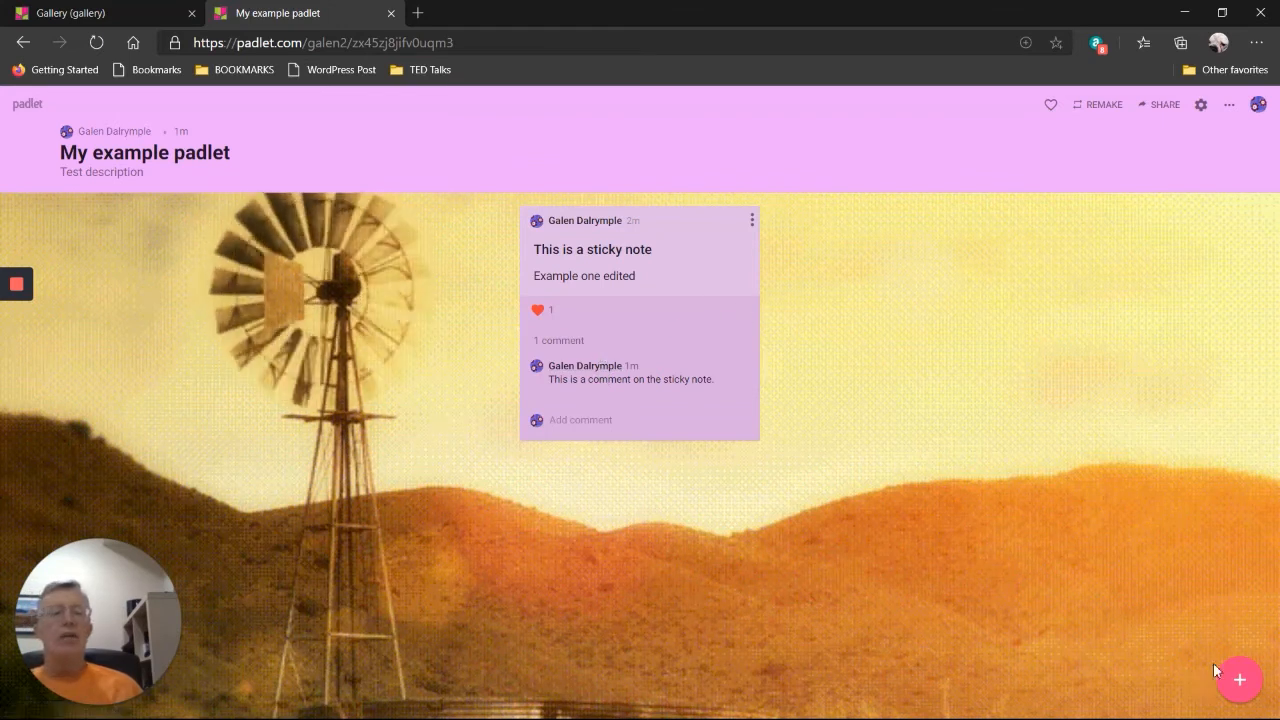
Start a second post titled "Another note" and check its file upload and URL link options.
left_click(1232, 680)
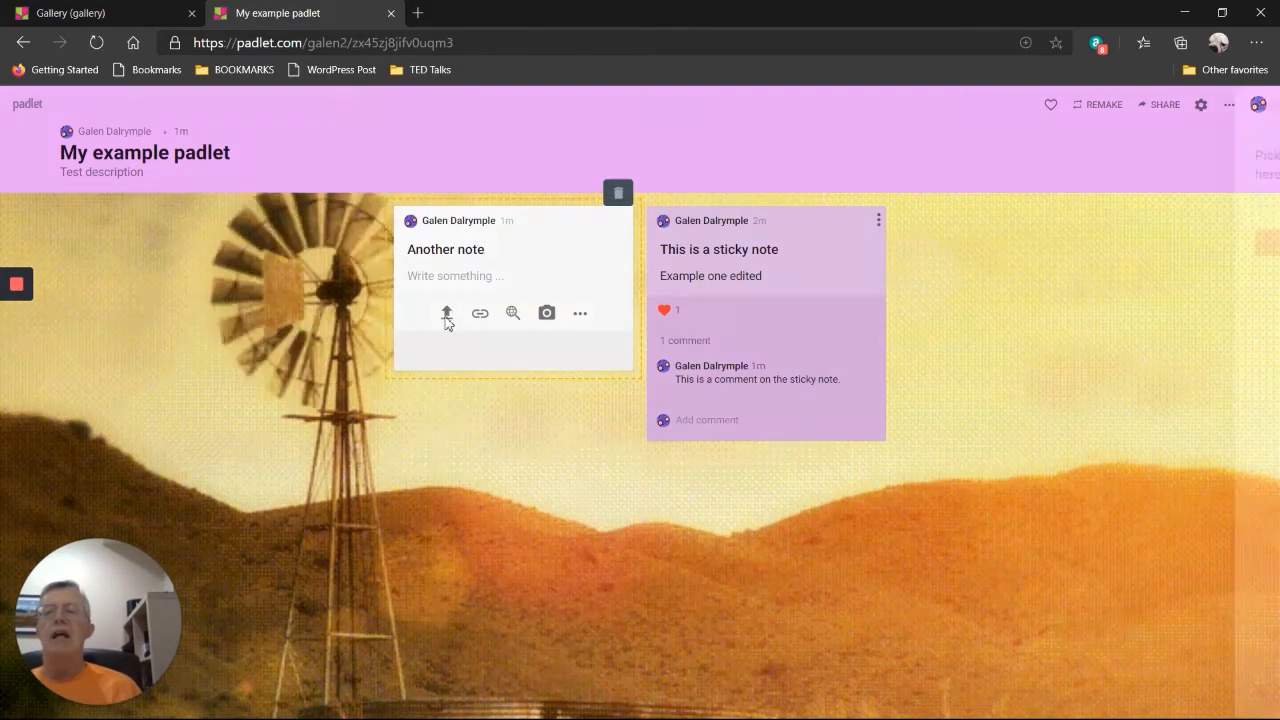
left_click(447, 316)
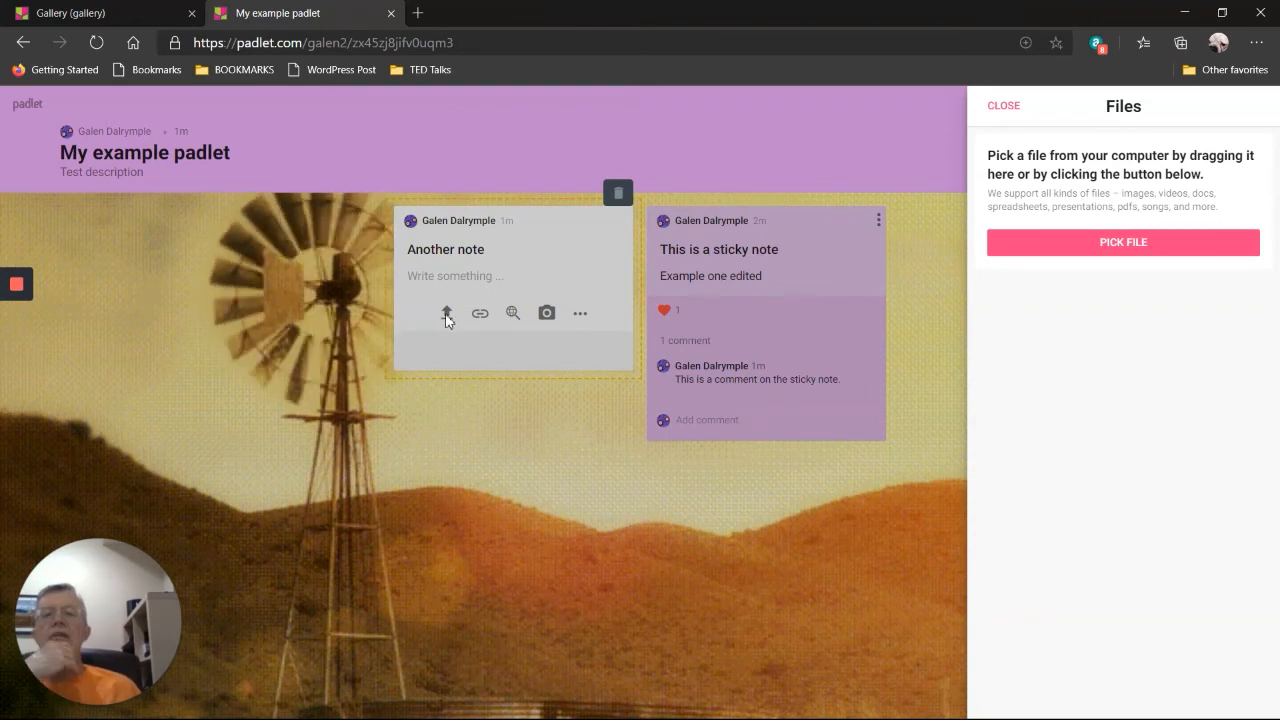
left_click(1015, 107)
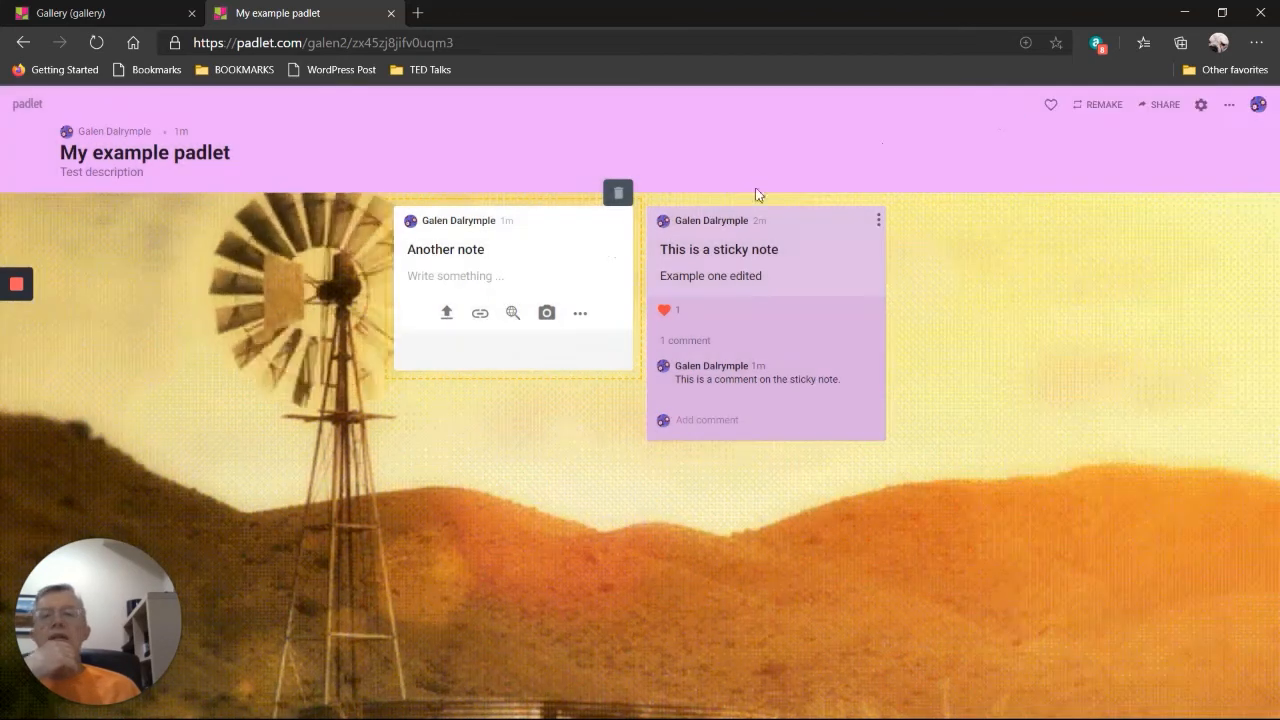
left_click(480, 313)
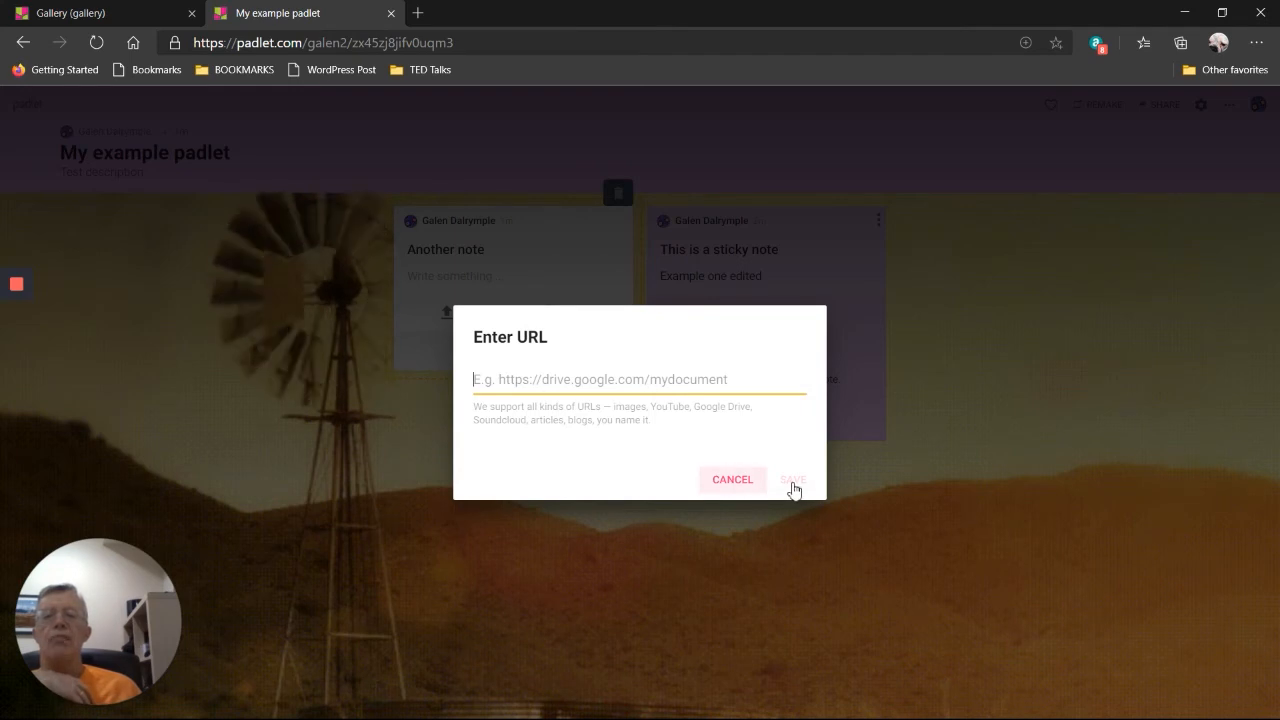
left_click(735, 486)
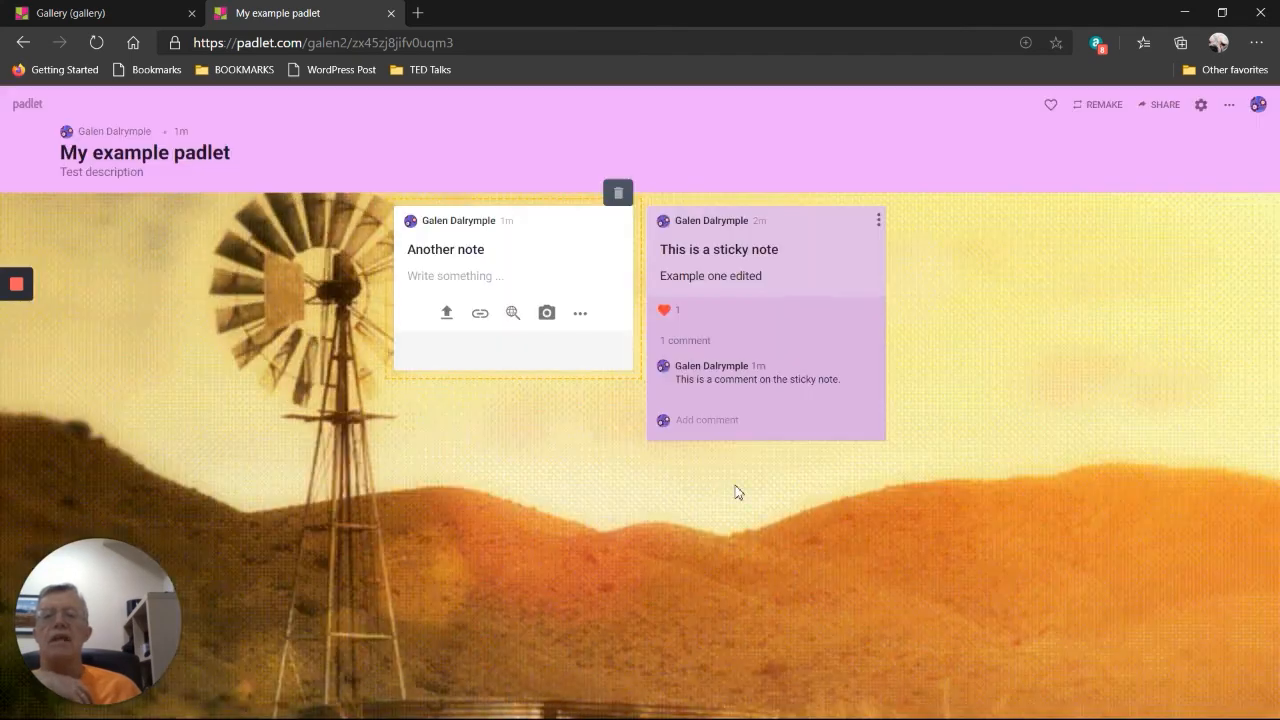
Search the web for "Tigers" images, attach the Siberian tiger picture to the "Another note" post, and remove it.
left_click(512, 313)
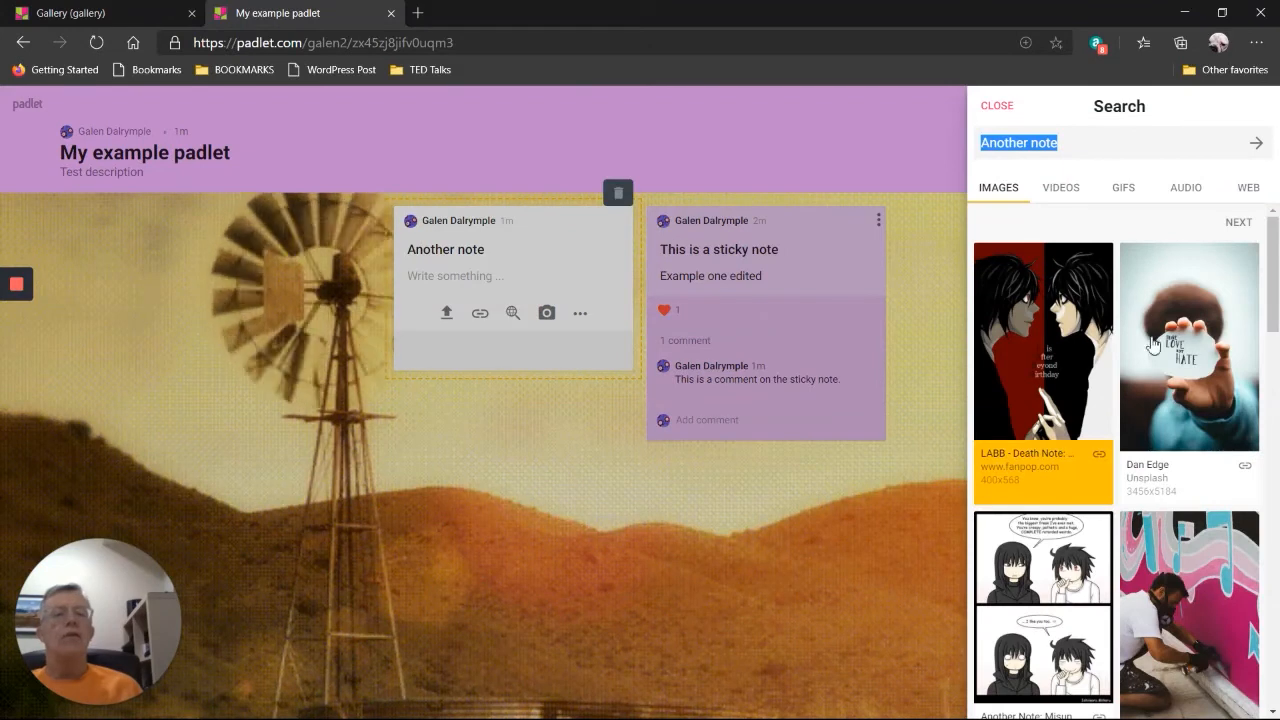
scroll(1185, 390, "down", 1)
scroll(1185, 390, "down", 3)
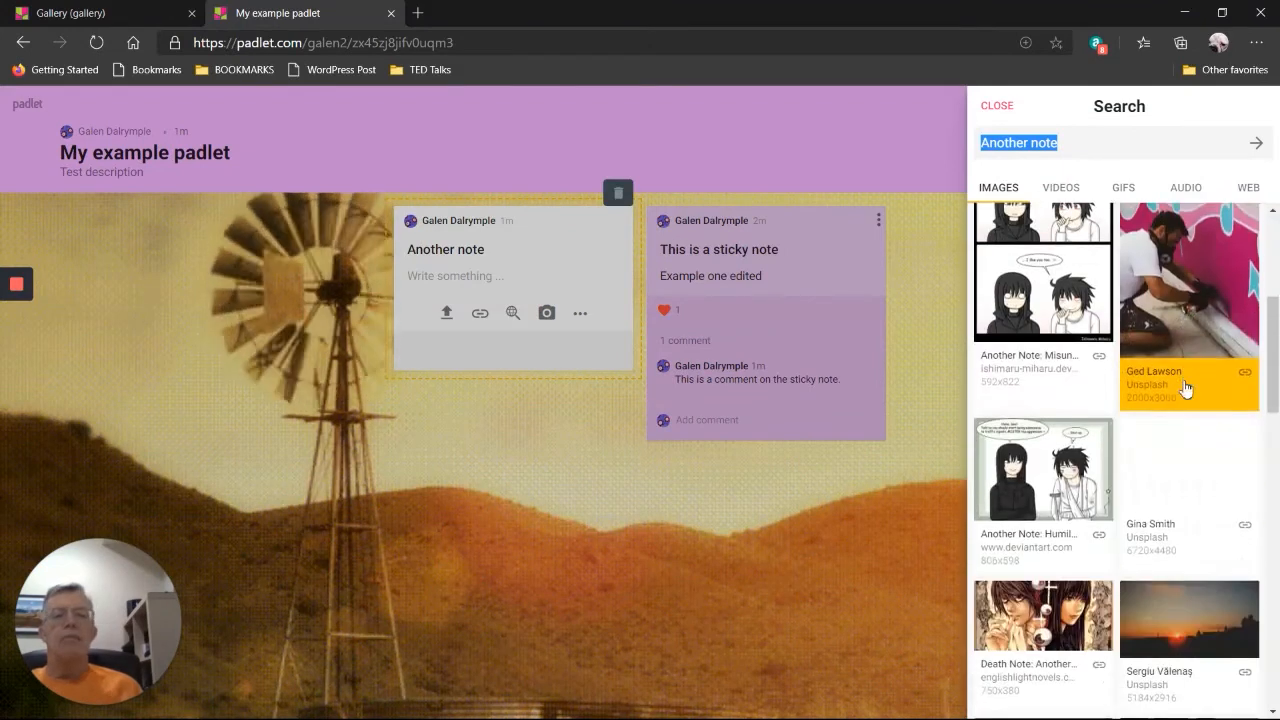
type("Tigers")
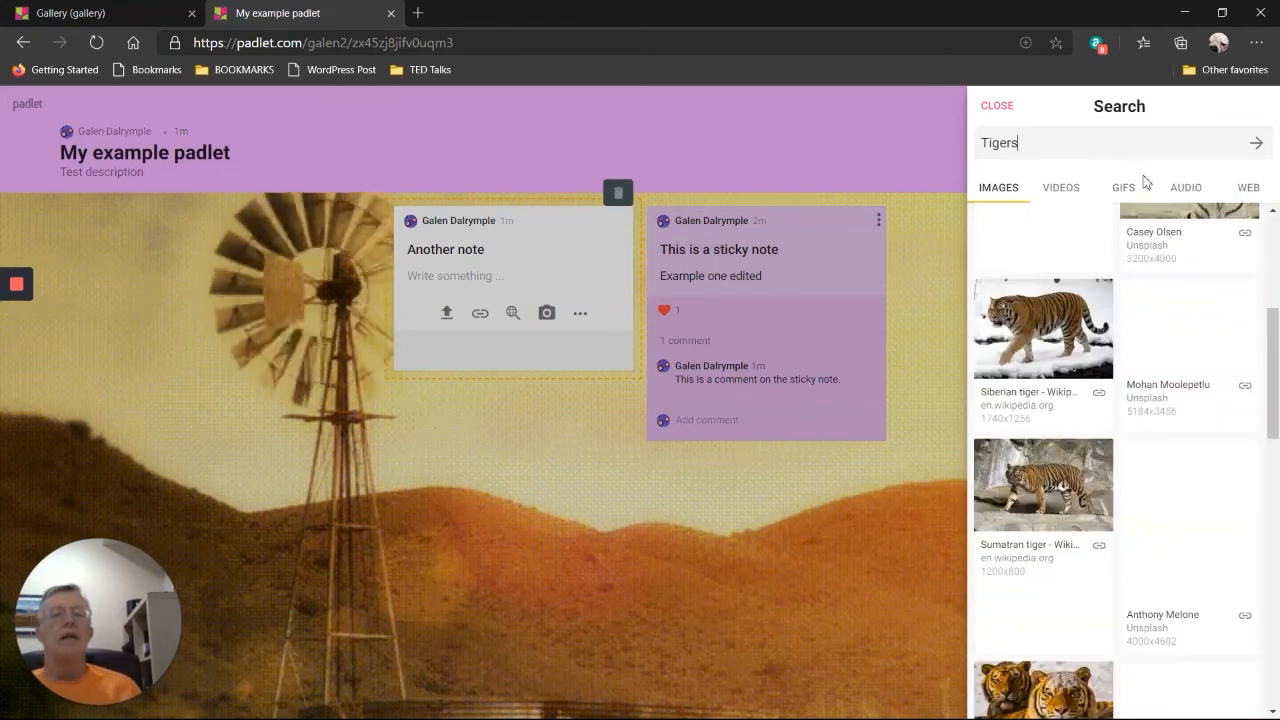
left_click(1040, 326)
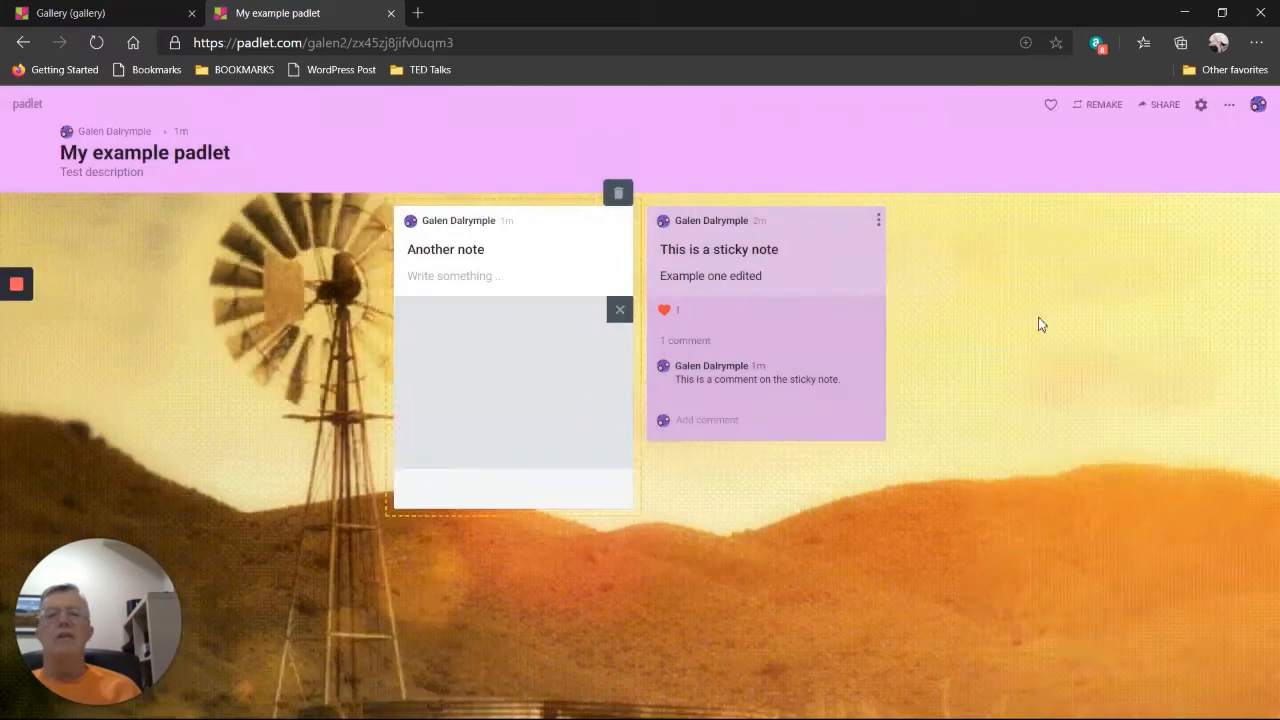
left_click(626, 314)
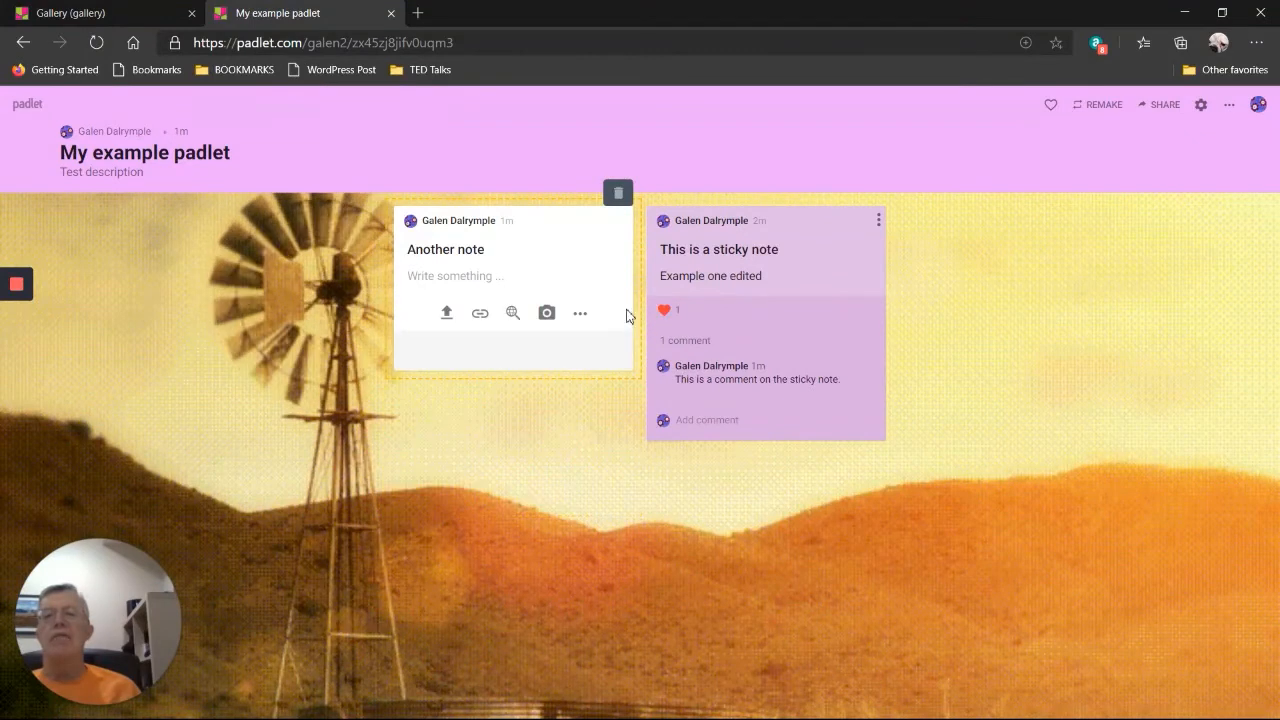
Check the "Another note" post's camera option, and save a drawing of a red curve and an orange line on black to the post.
left_click(547, 314)
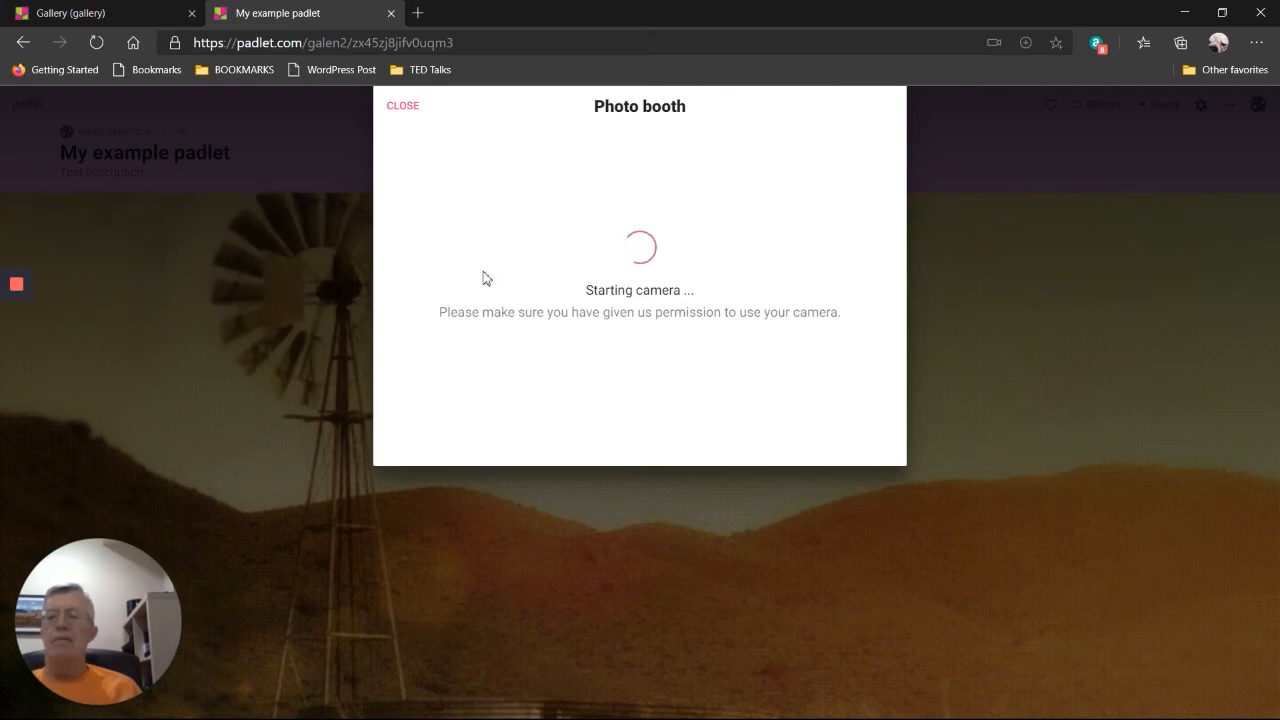
left_click(410, 112)
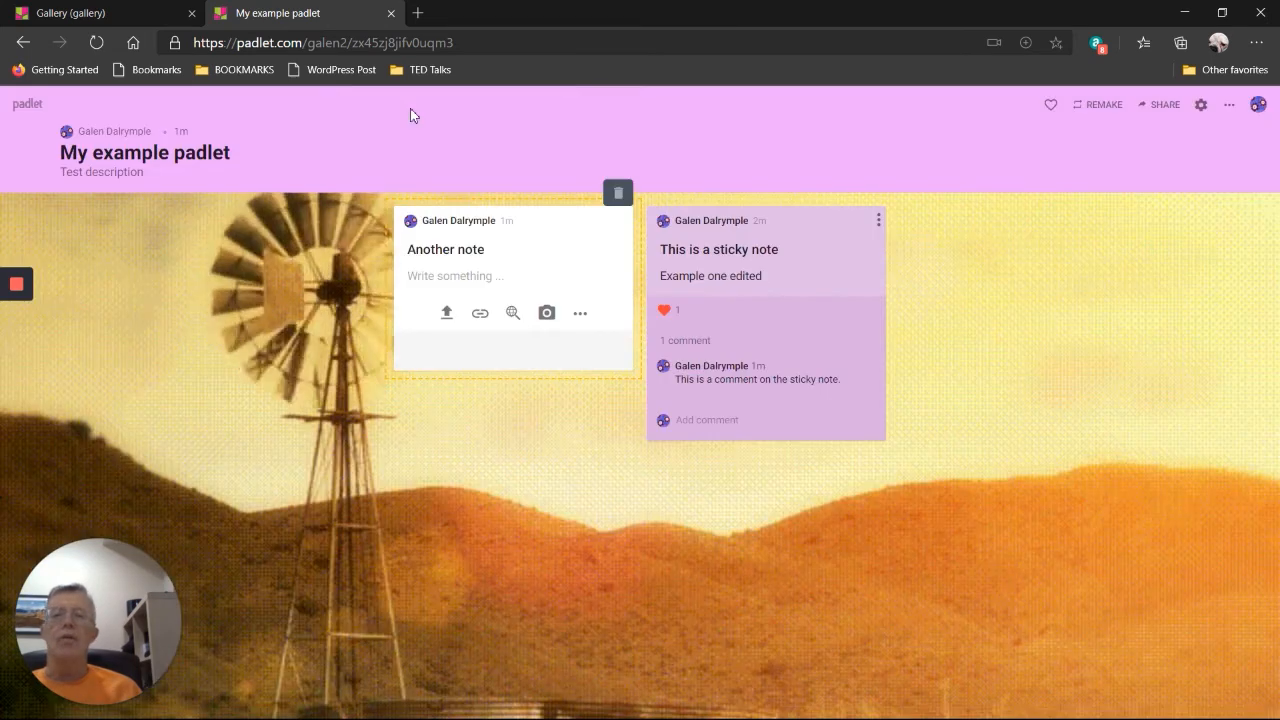
left_click(577, 316)
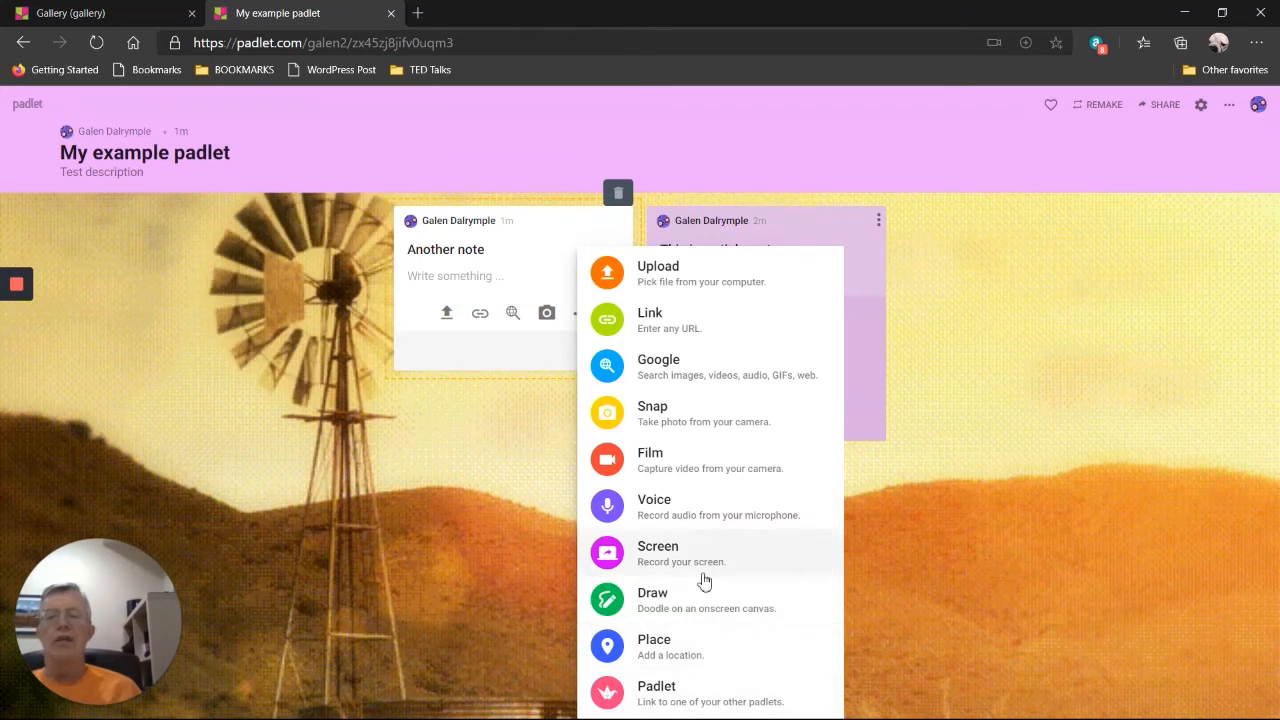
left_click(697, 604)
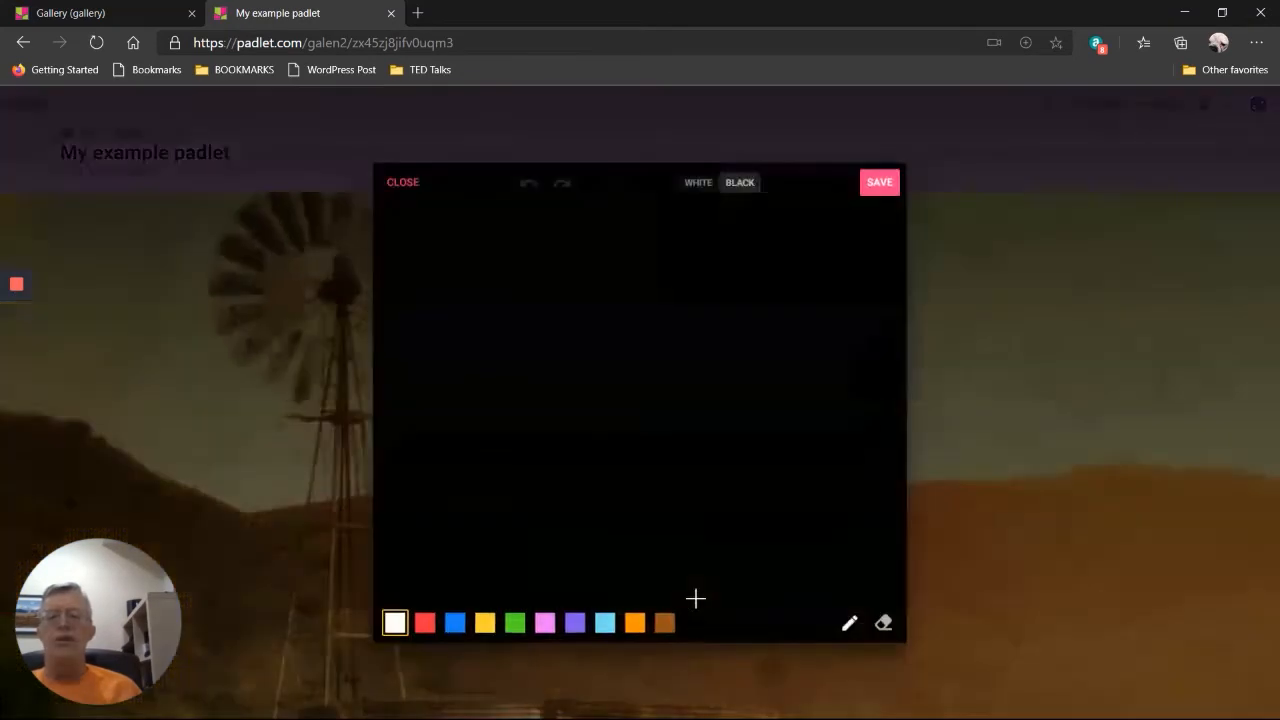
left_click(545, 625)
left_click(425, 624)
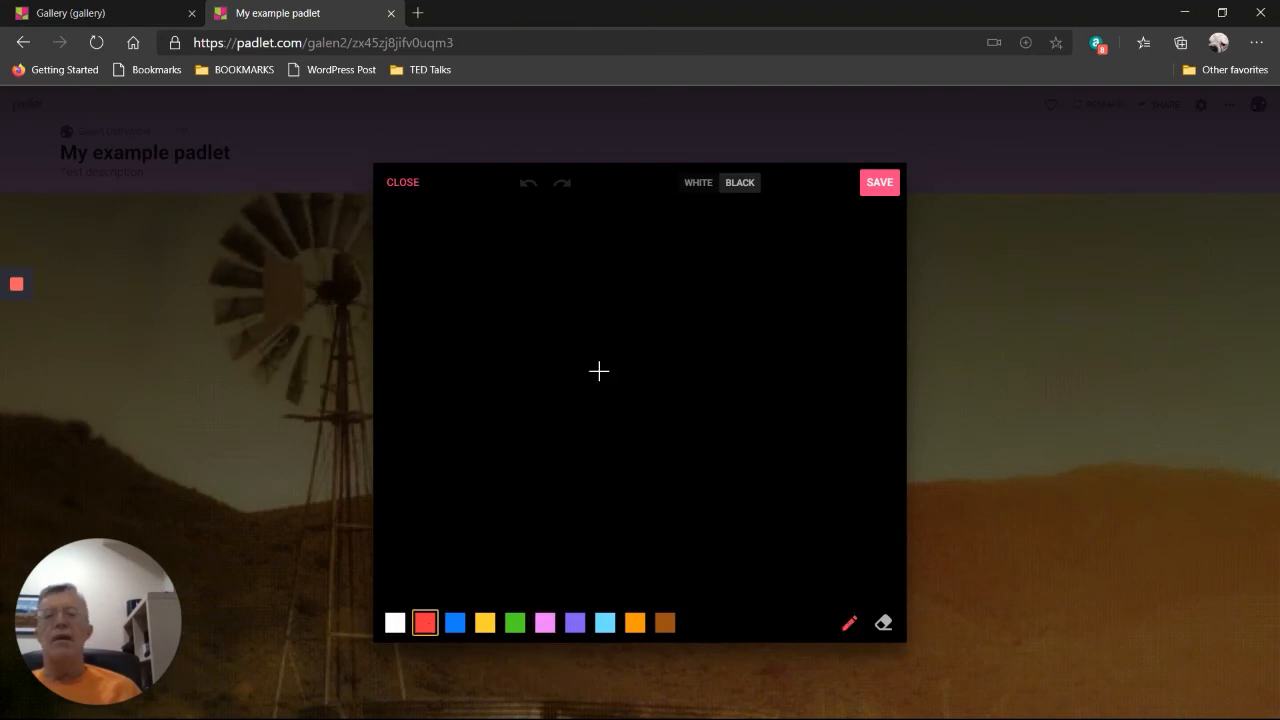
mouse_move(481, 288)
left_mouse_down()
mouse_move(466, 349)
mouse_move(663, 337)
mouse_move(509, 431)
mouse_move(692, 491)
left_mouse_up()
left_click(638, 624)
left_click_drag(763, 419, 469, 425)
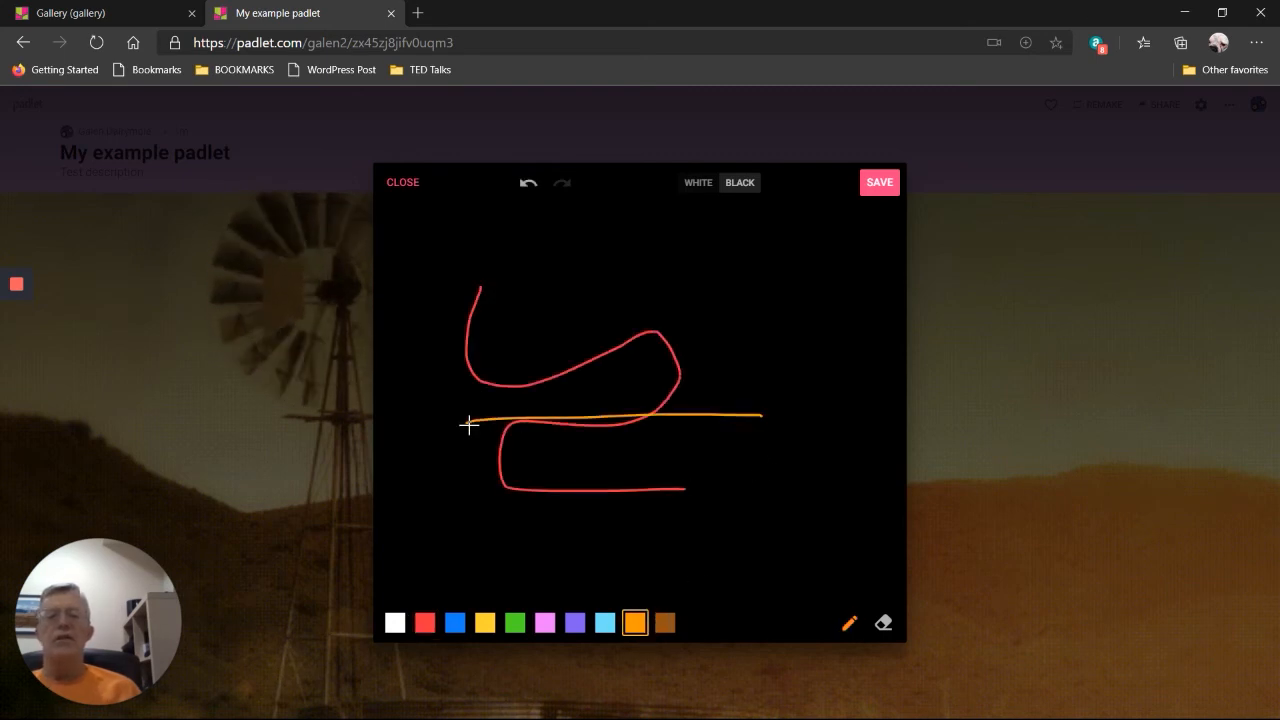
left_click(880, 184)
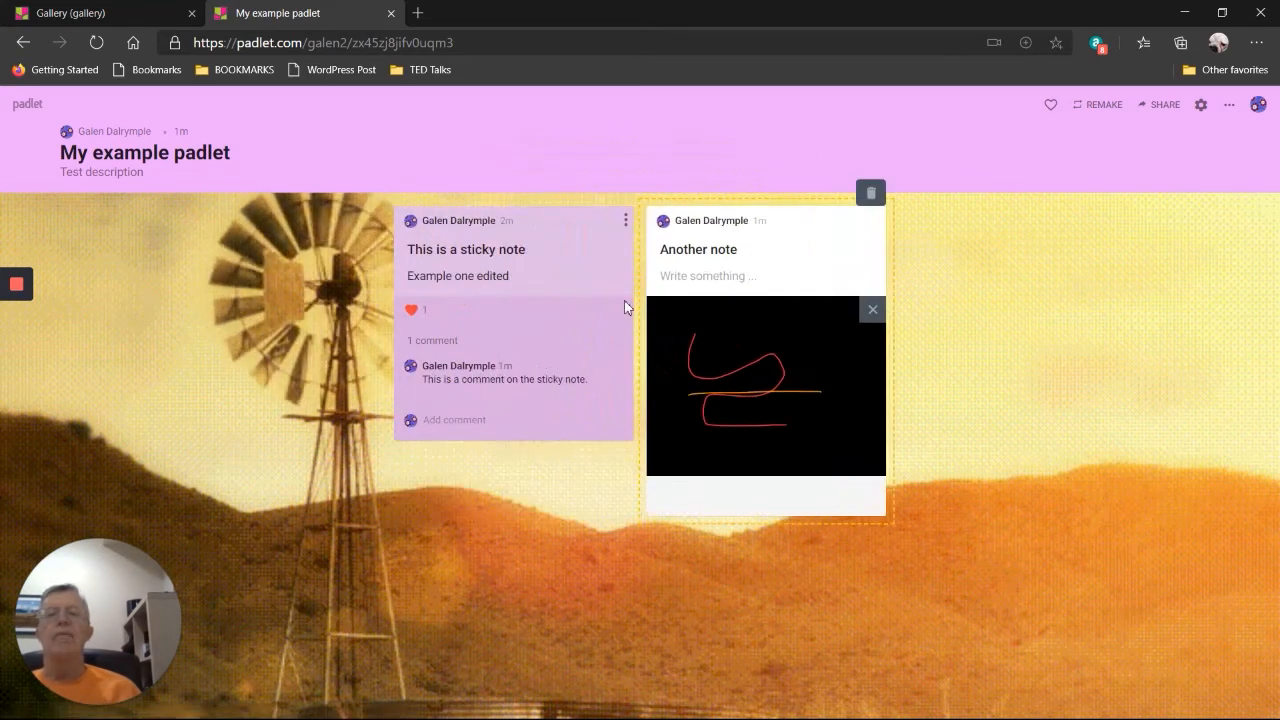
Remove the drawing from the "Another note" post and delete the post.
left_click(872, 310)
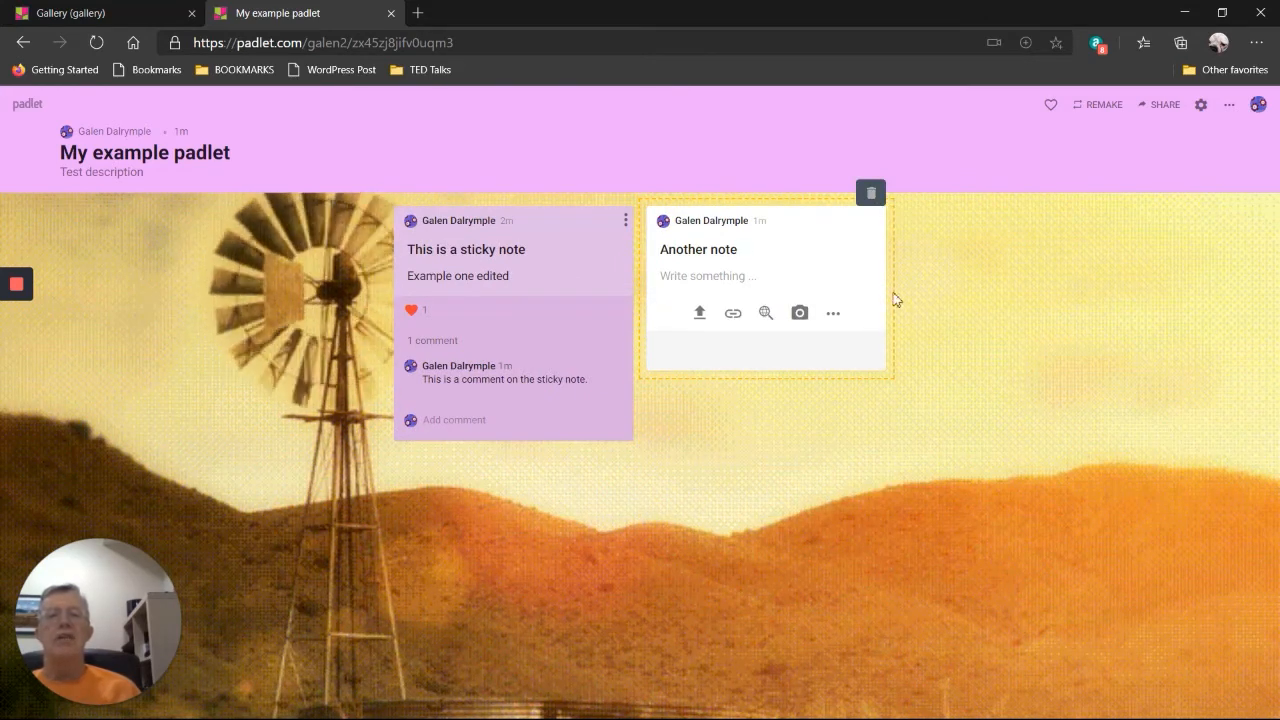
left_click(869, 197)
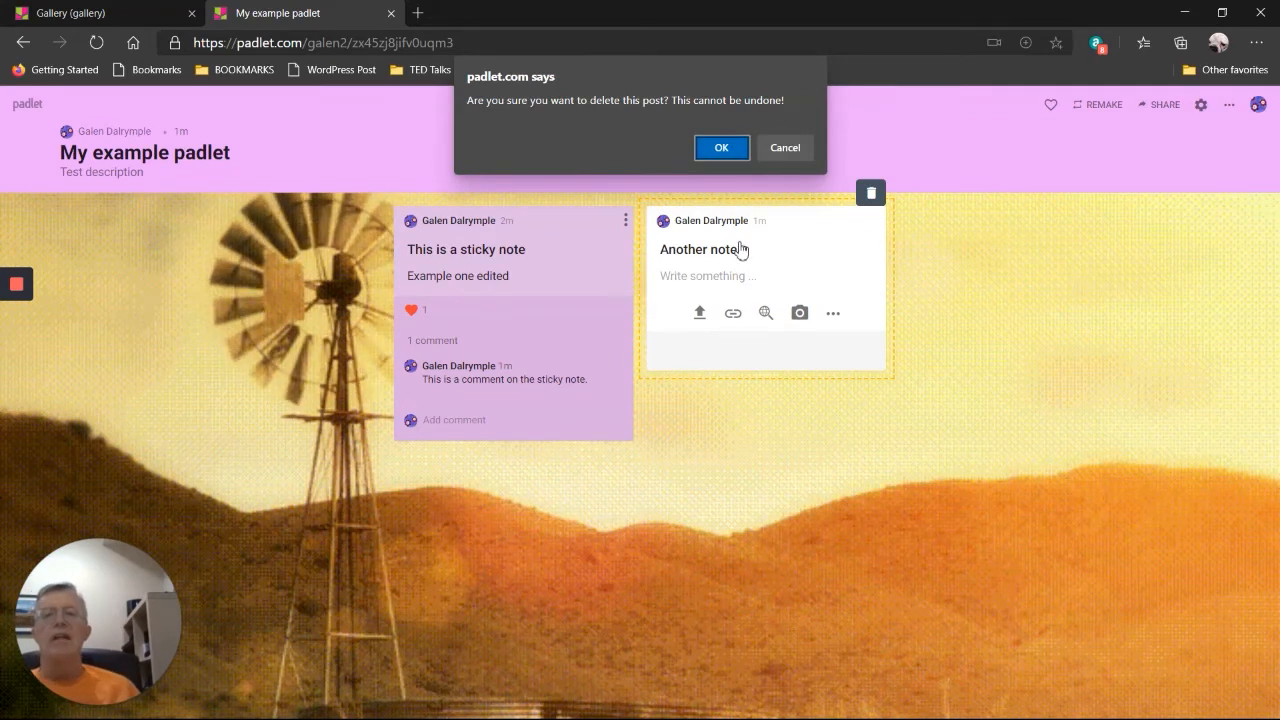
left_click(718, 148)
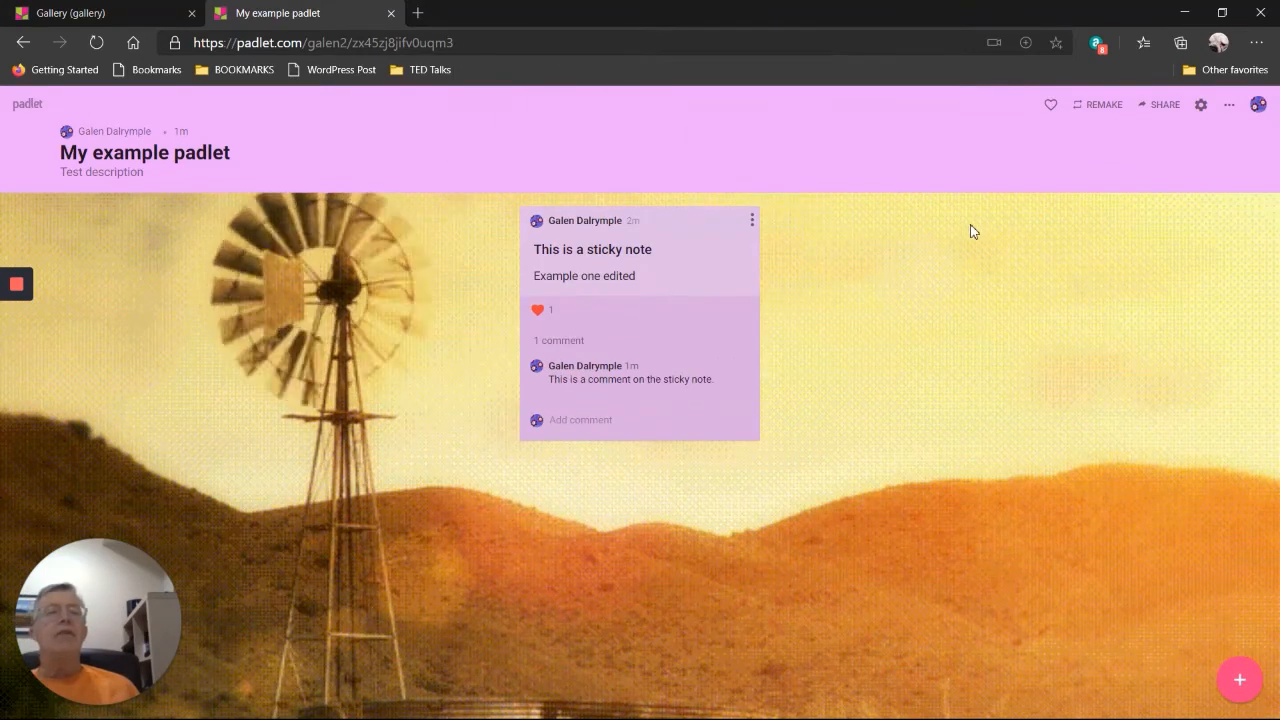
Review the example padlet's sharing options, and open the July 2020 Lesson Dashboard padlet from the dashboard to look through it.
left_click(1166, 106)
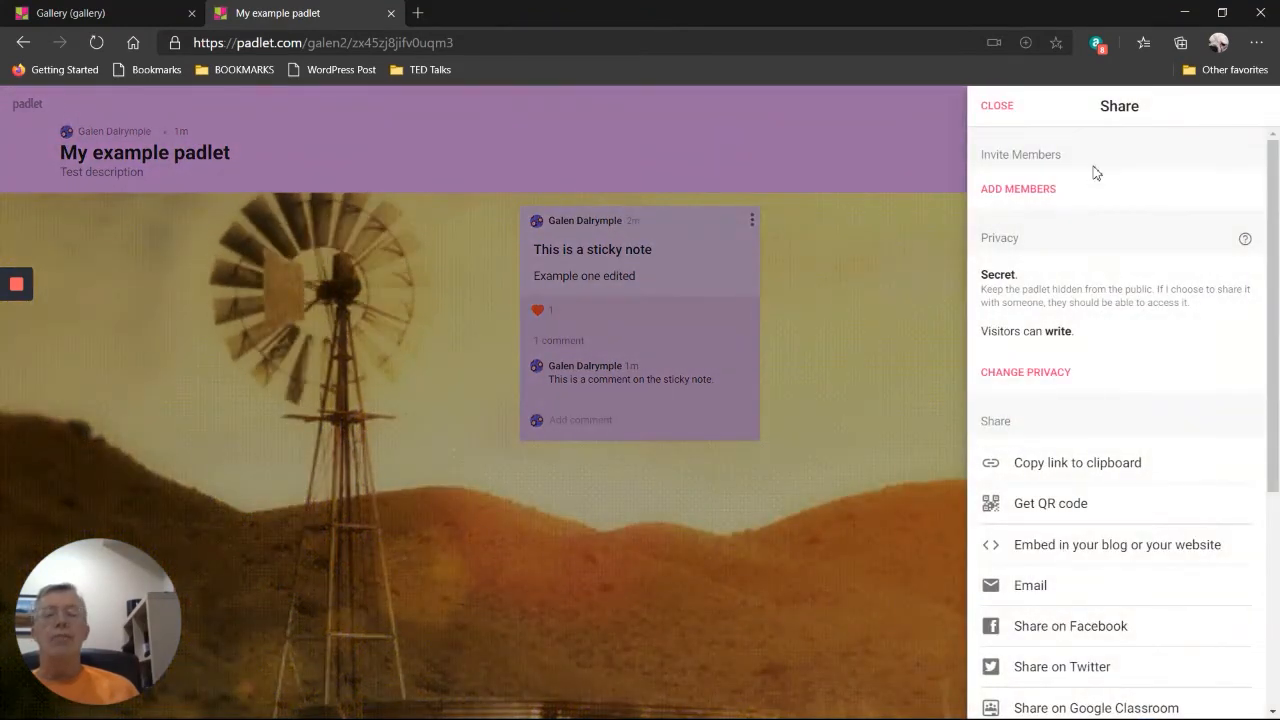
left_click(122, 16)
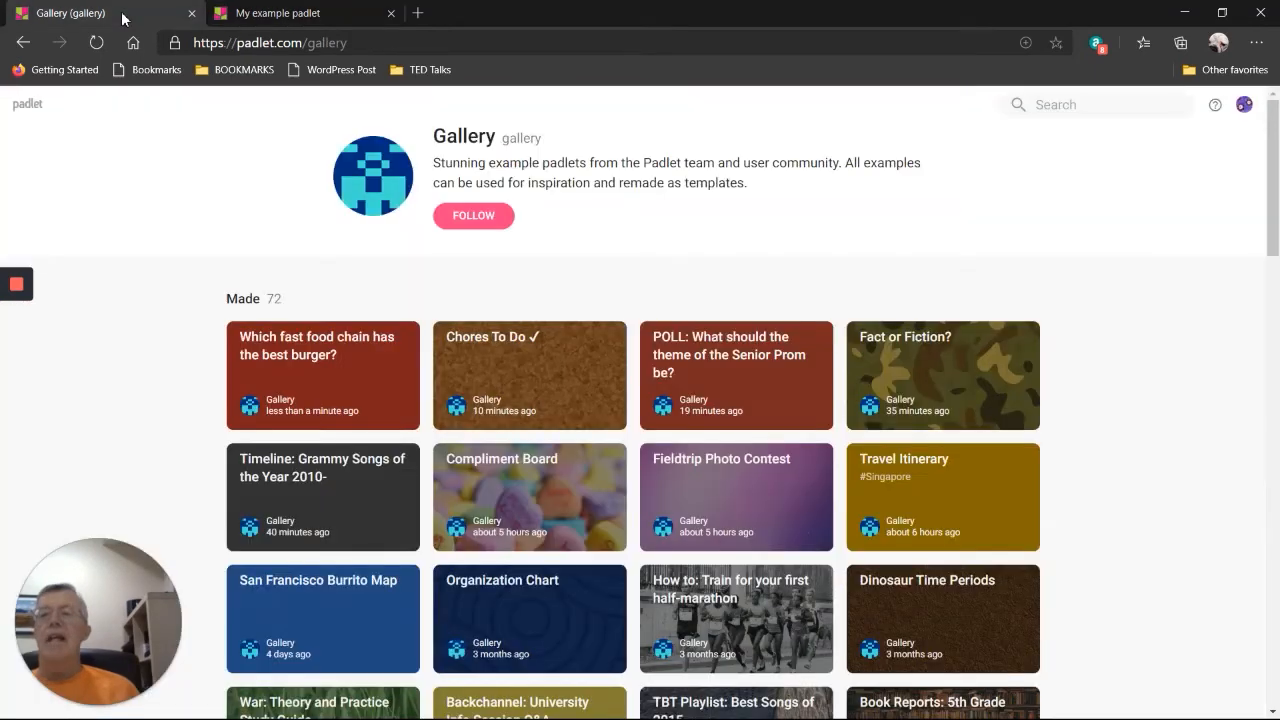
left_click(23, 42)
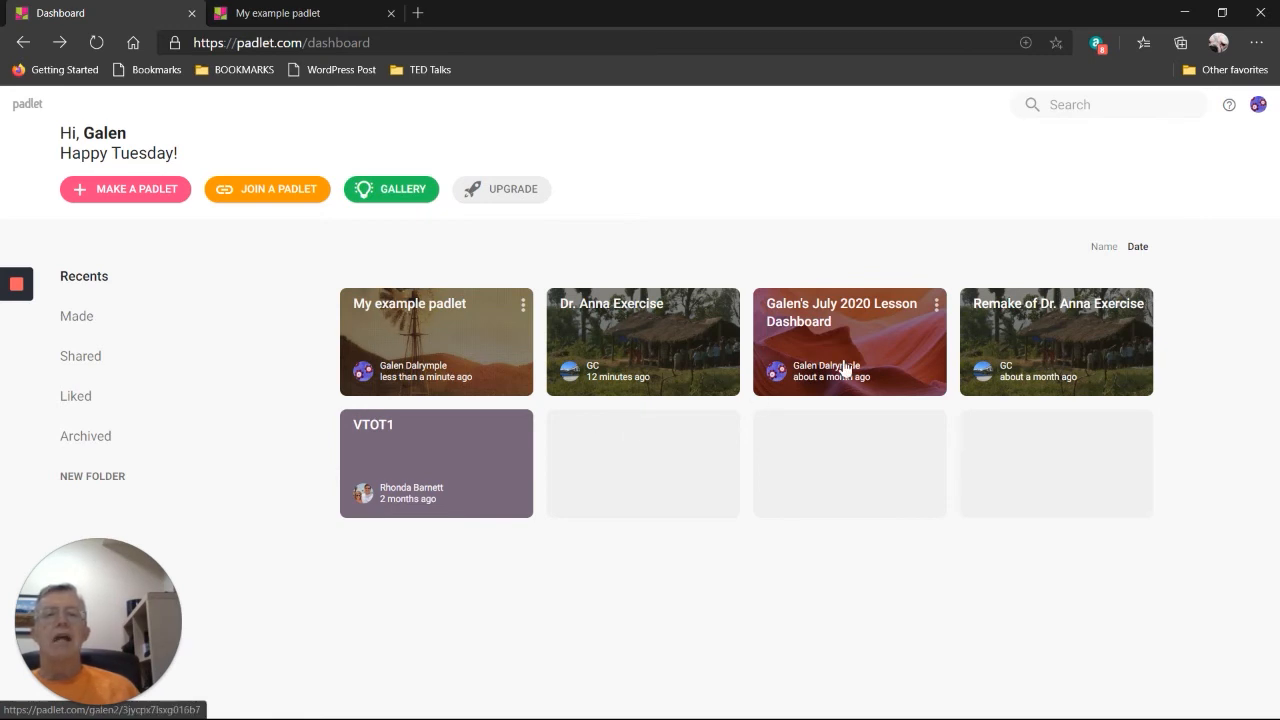
left_click(813, 363)
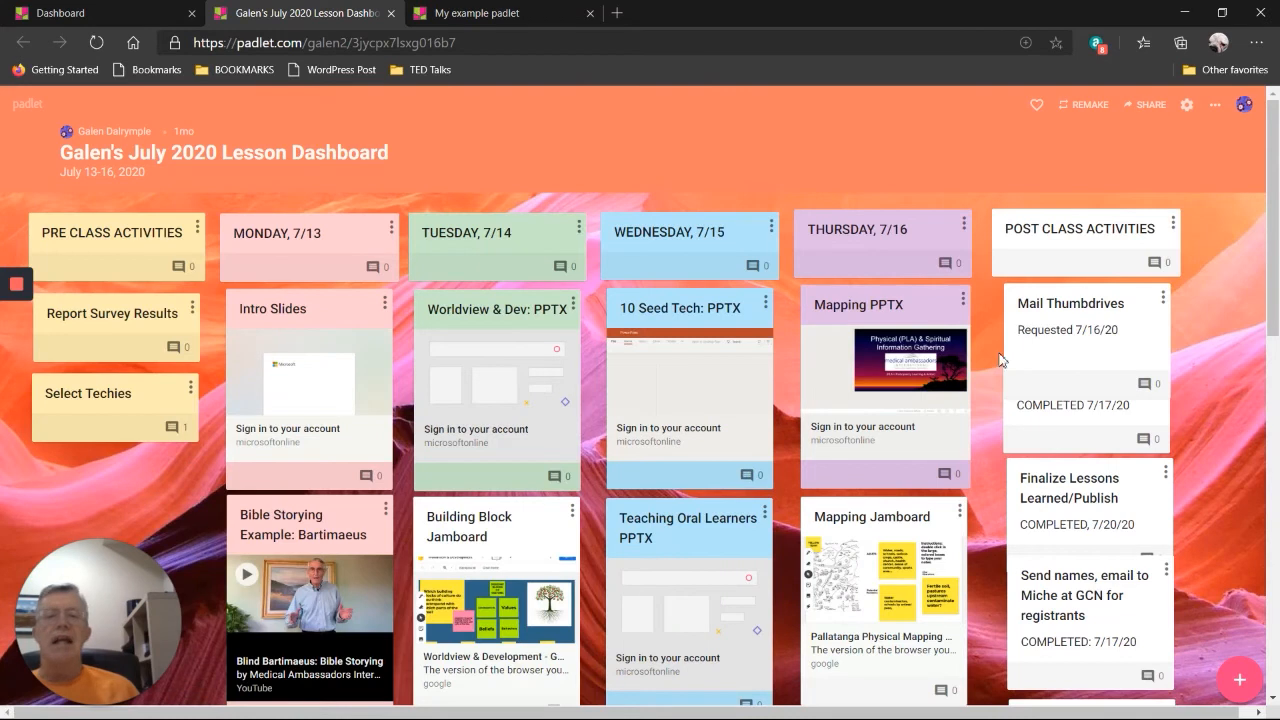
mouse_move(1276, 263)
left_mouse_down()
mouse_move(1276, 545)
mouse_move(1276, 262)
left_mouse_up()
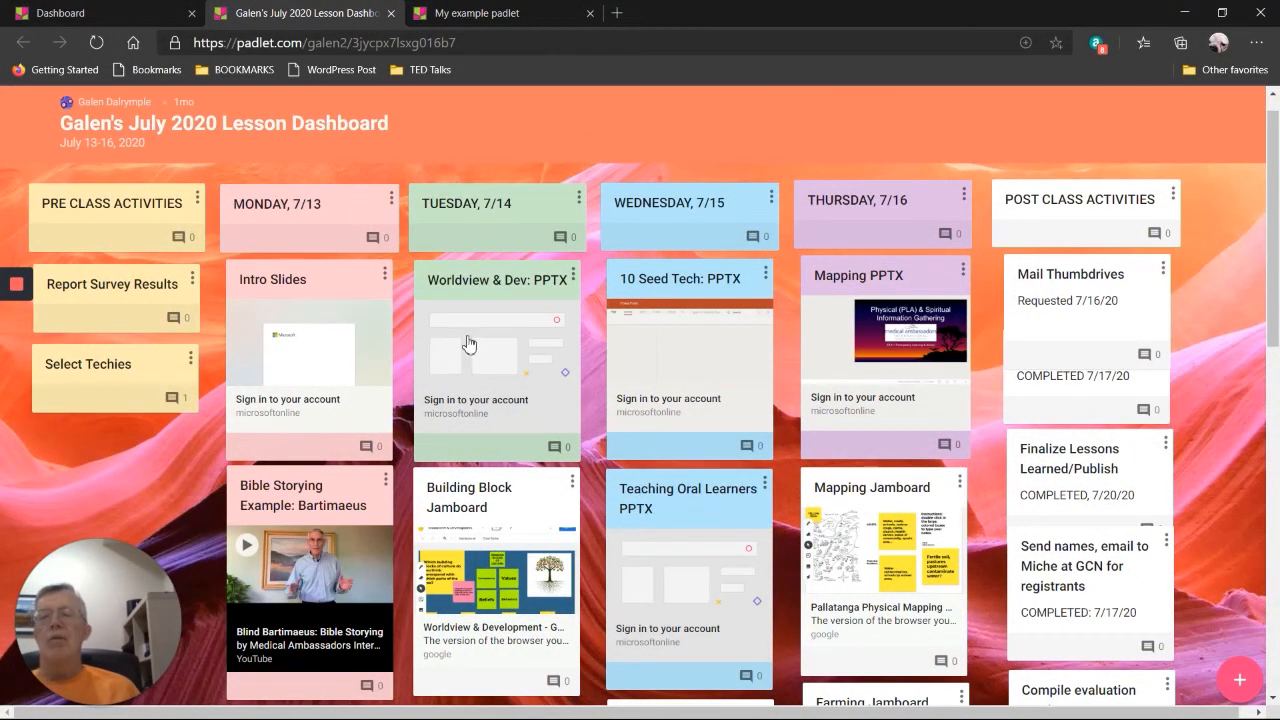
Look through the July 2020 Lesson Dashboard padlet's posts, and close it along with the open example padlet.
left_click_drag(1279, 315, 1278, 370)
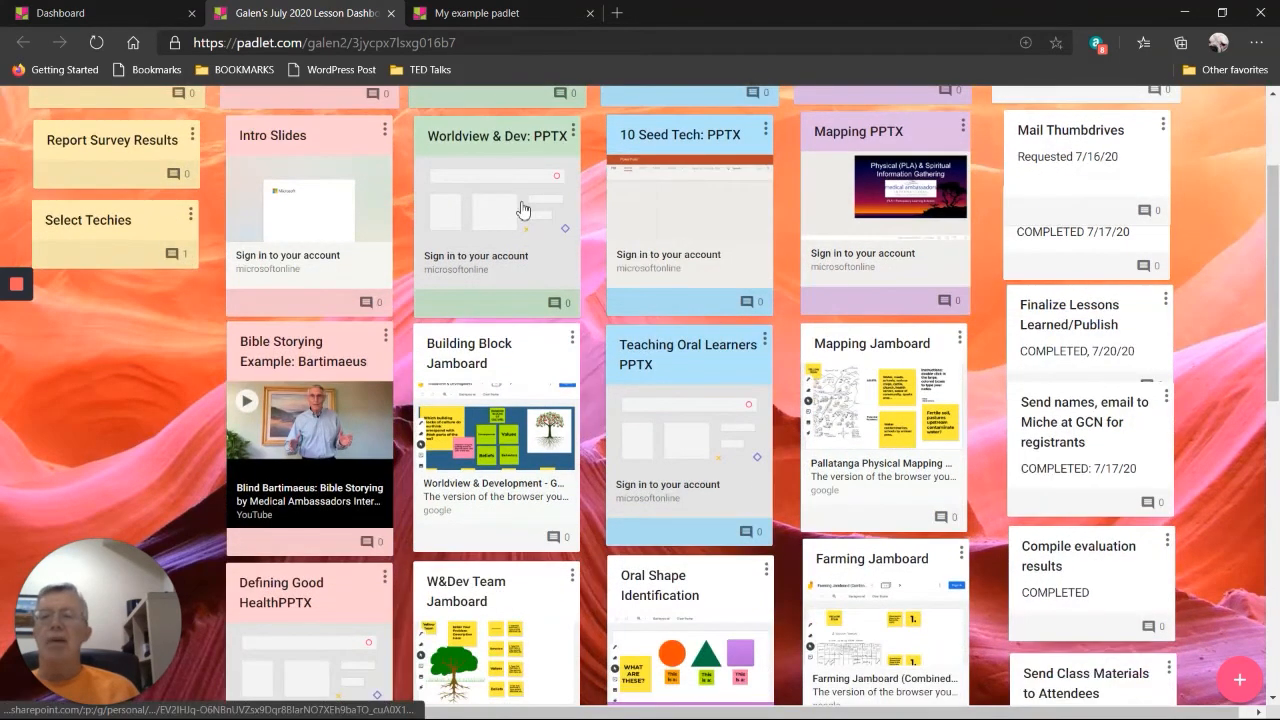
scroll(510, 480, "down", 2)
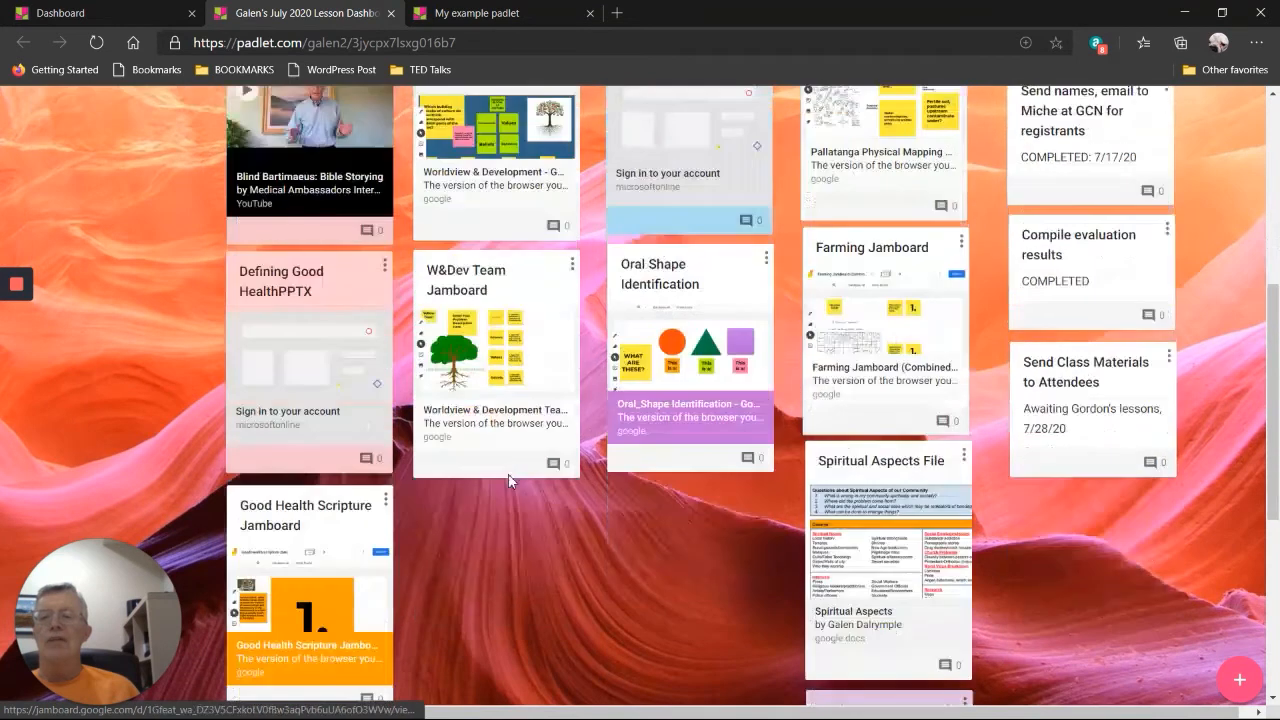
scroll(510, 480, "down", 2)
scroll(514, 471, "up", 6)
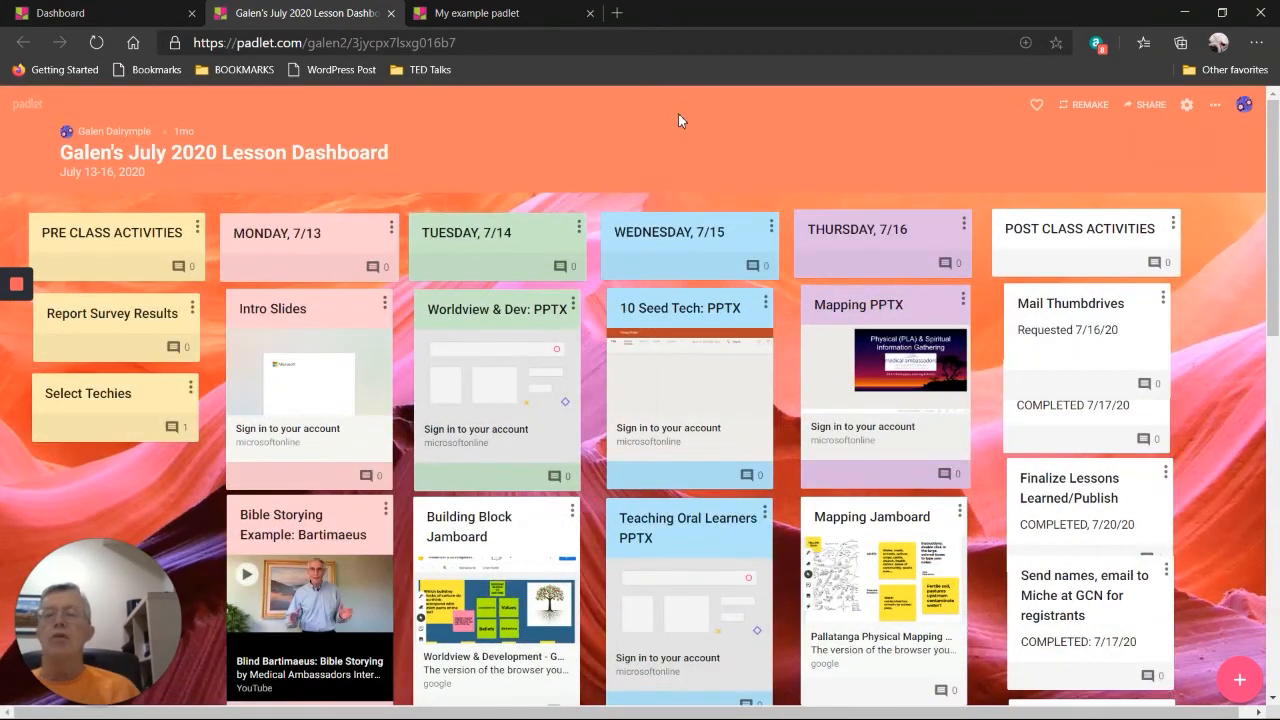
left_click(391, 14)
left_click(391, 14)
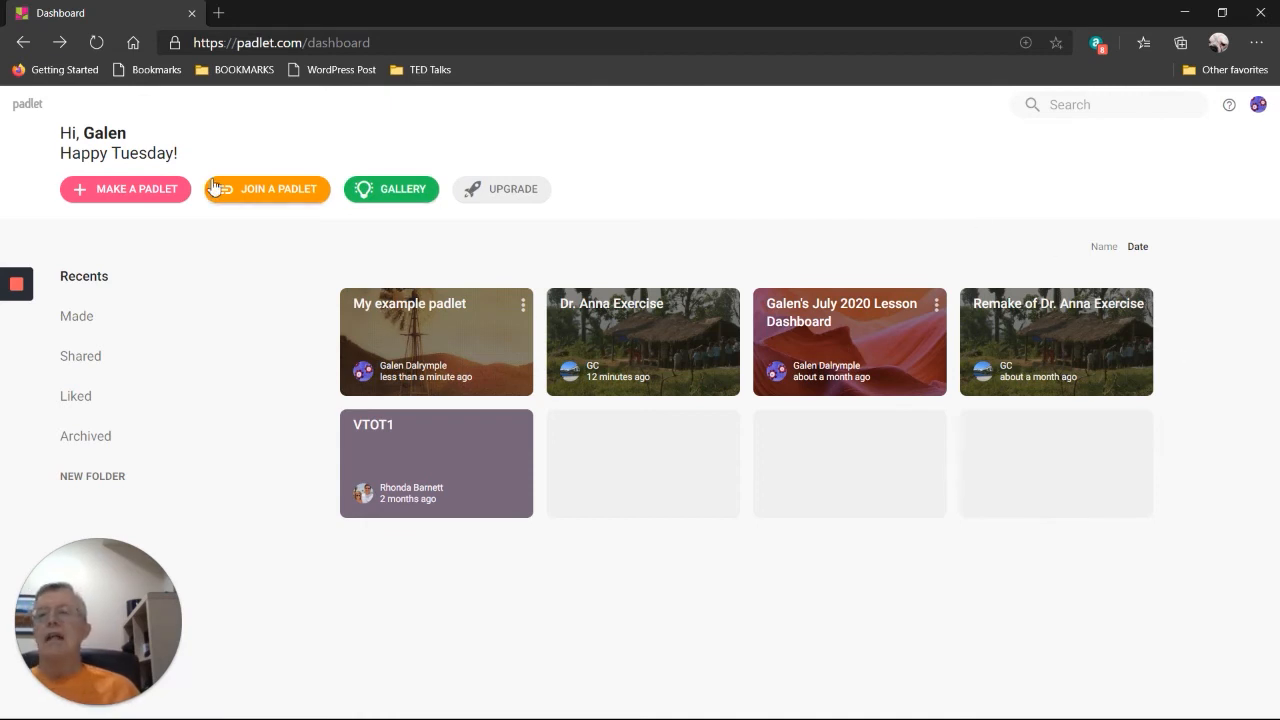
Reopen "My example padlet" from the dashboard and review its privacy, sharing and export options.
left_click(471, 328)
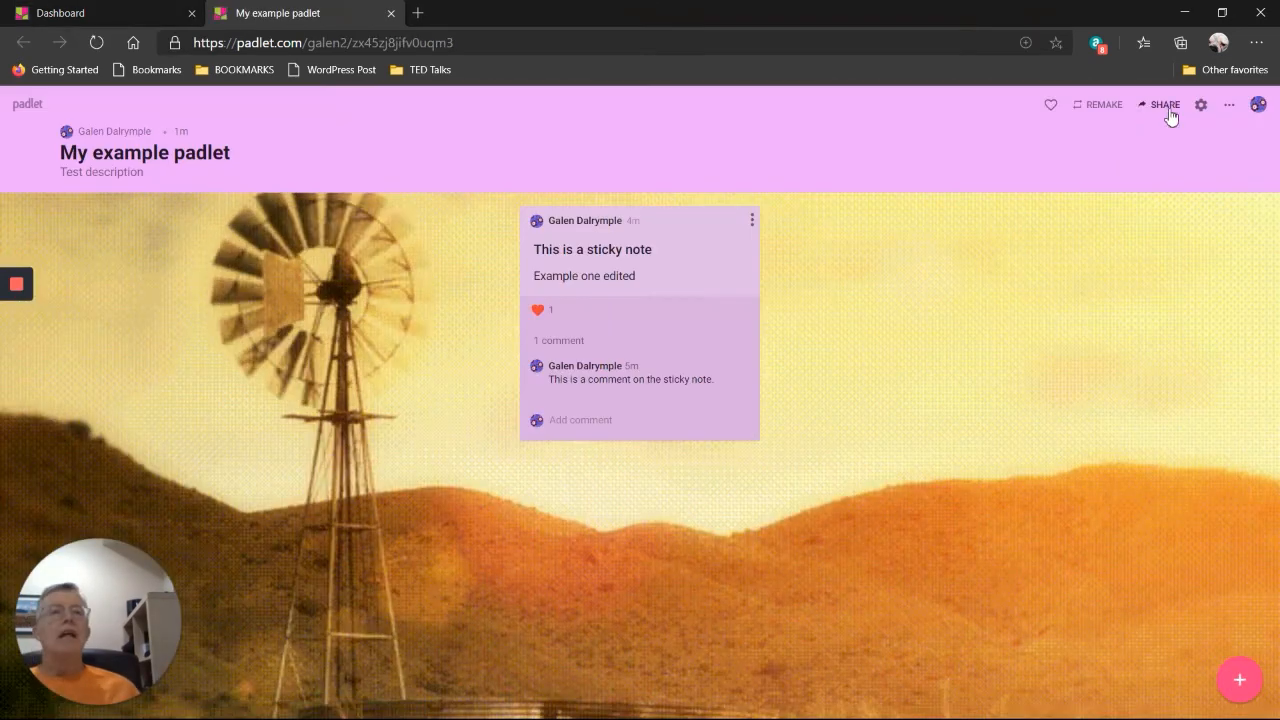
left_click(1166, 105)
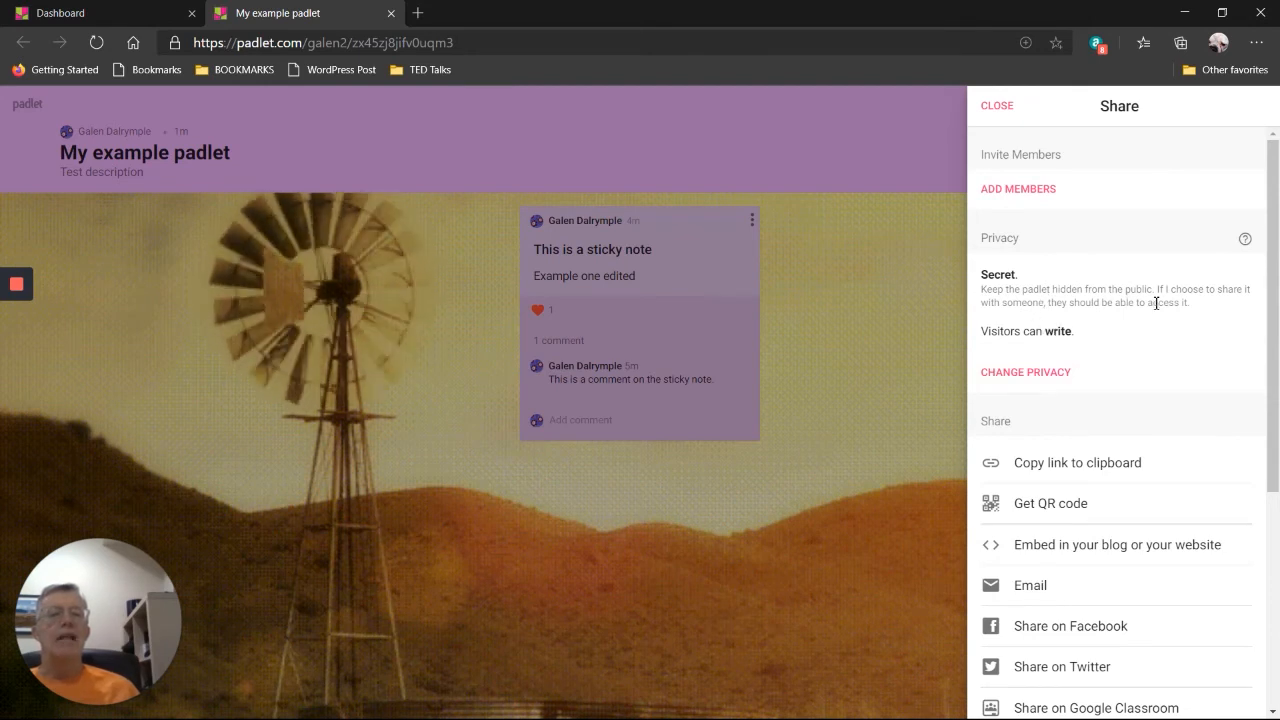
scroll(1150, 398, "down", 3)
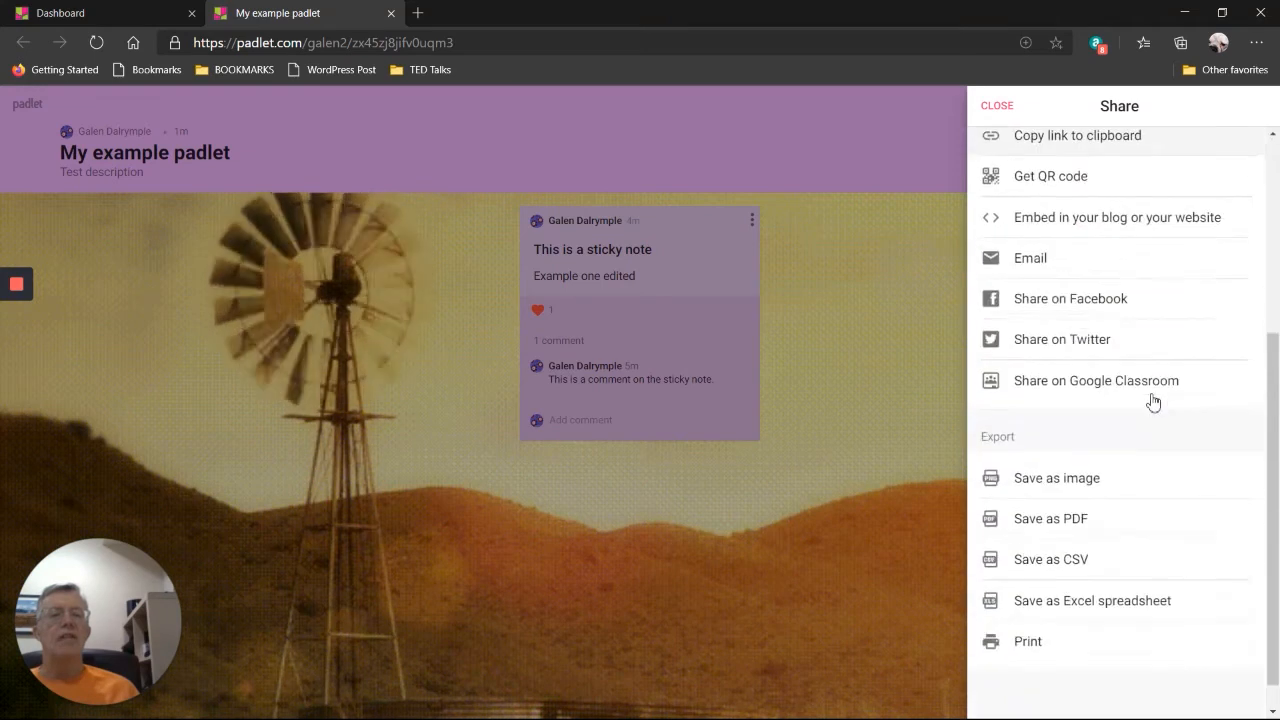
scroll(1151, 398, "up", 3)
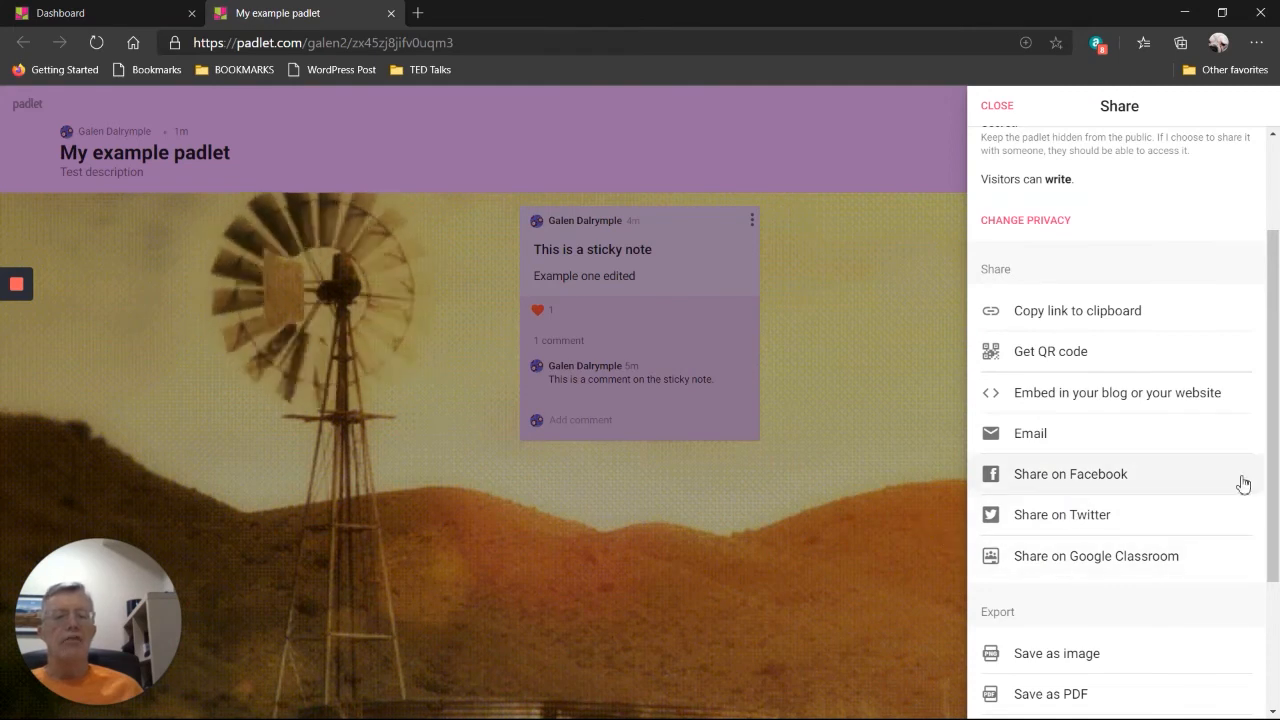
scroll(1273, 476, "down", 3)
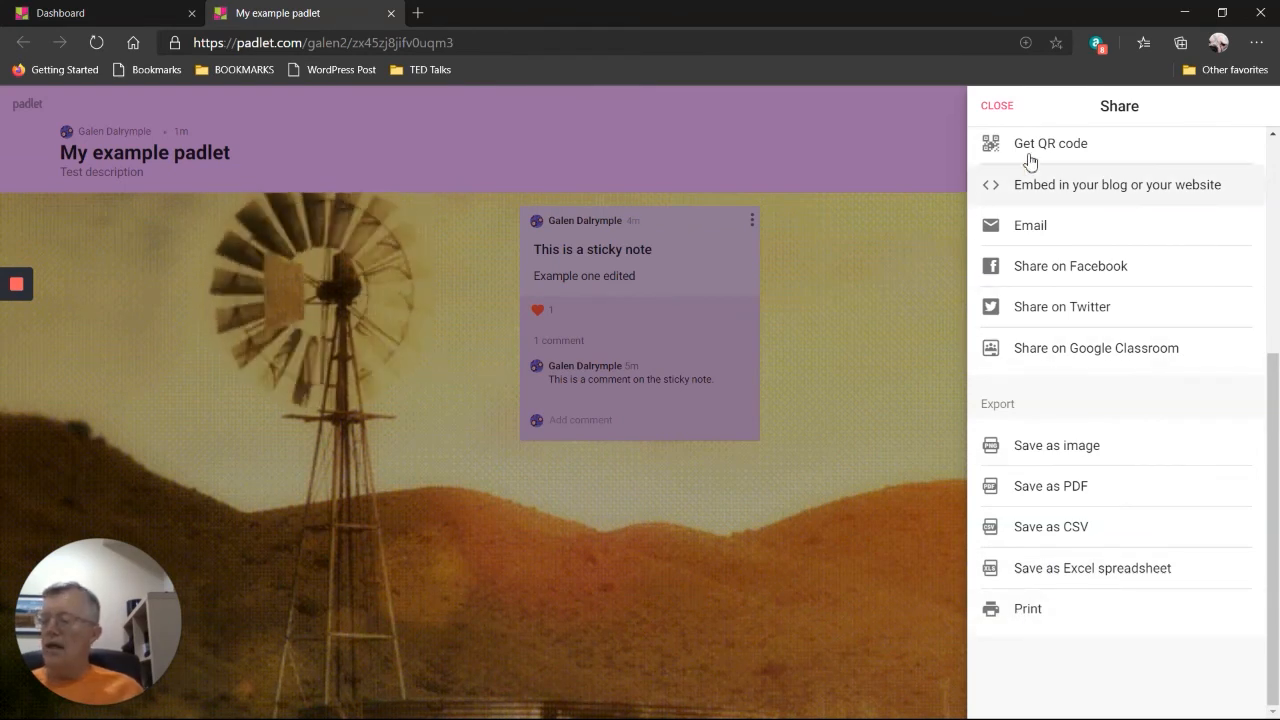
left_click(997, 106)
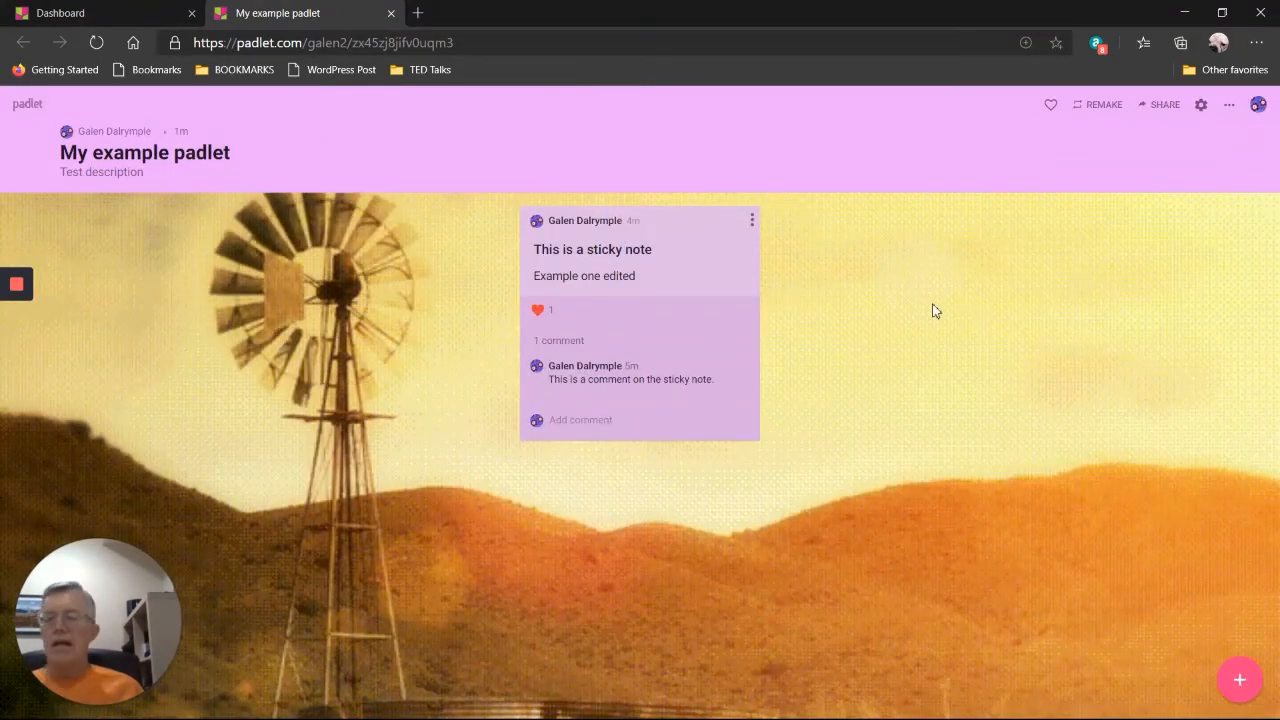
Review the example padlet's Modify settings, from title and address through appearance, posting and content filtering.
left_click(1201, 106)
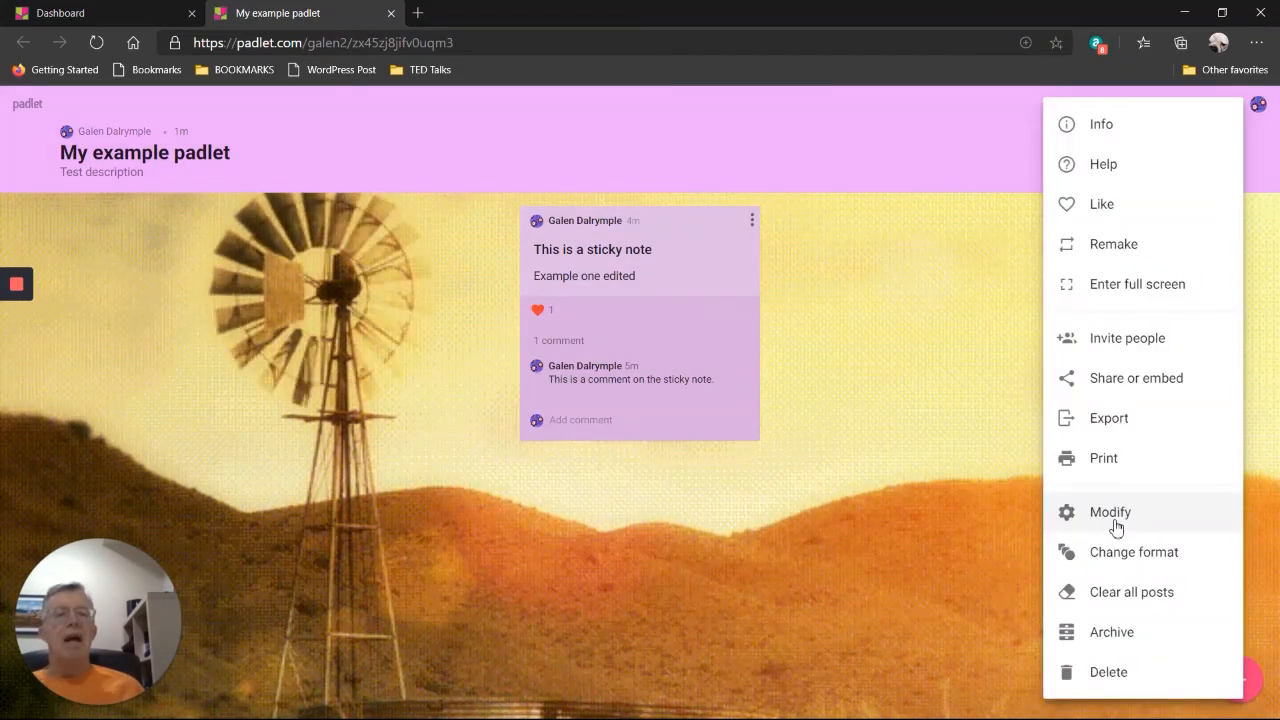
left_click(1112, 521)
left_click_drag(1274, 294, 1276, 510)
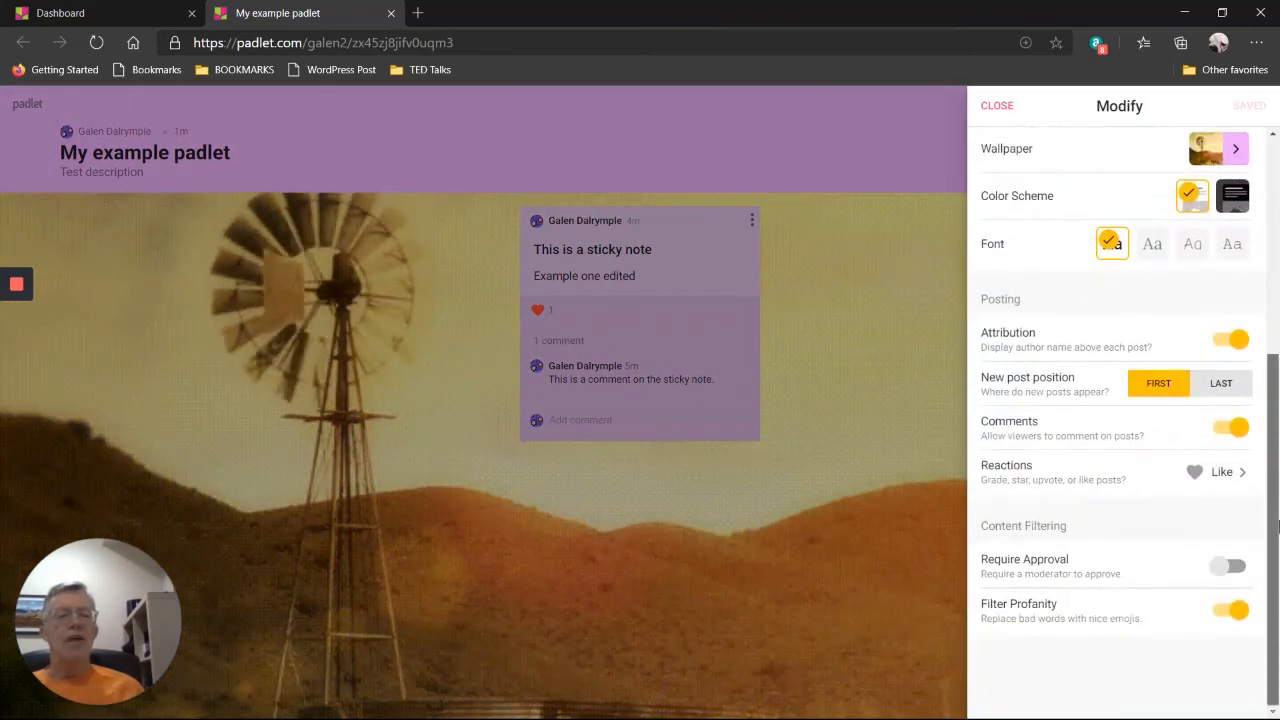
left_click_drag(1277, 436, 1277, 180)
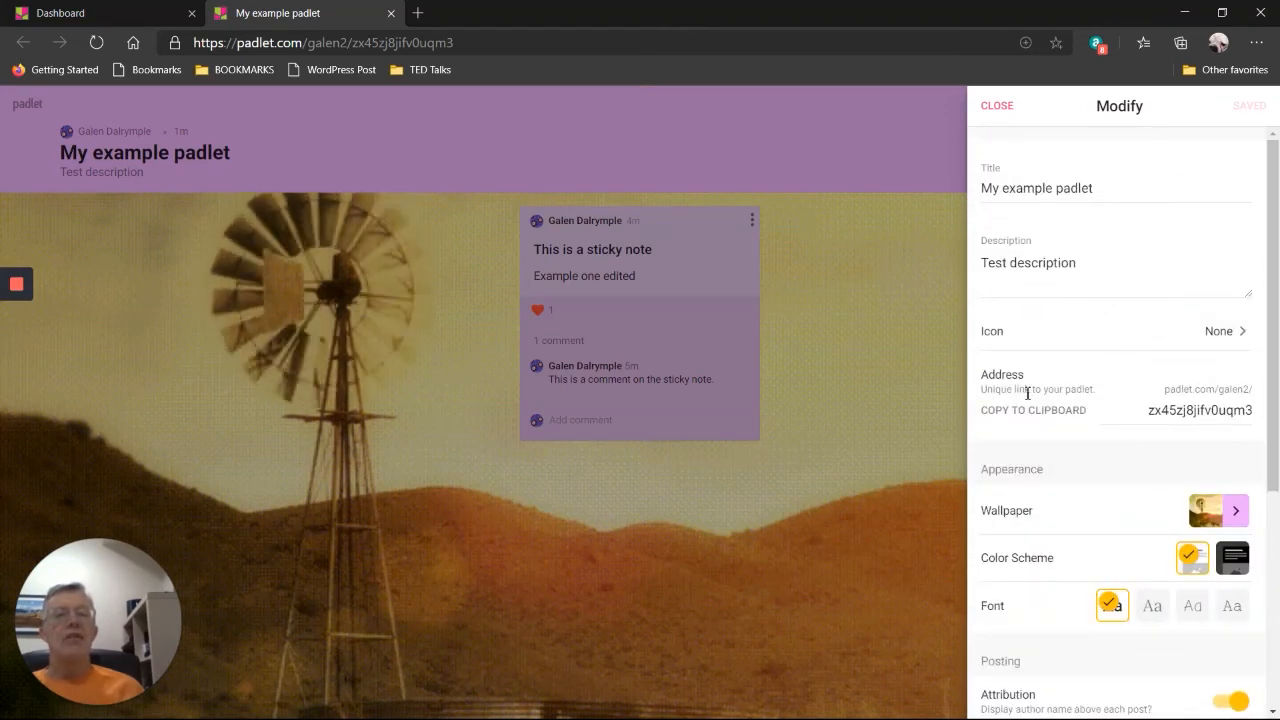
scroll(1058, 518, "down", 2)
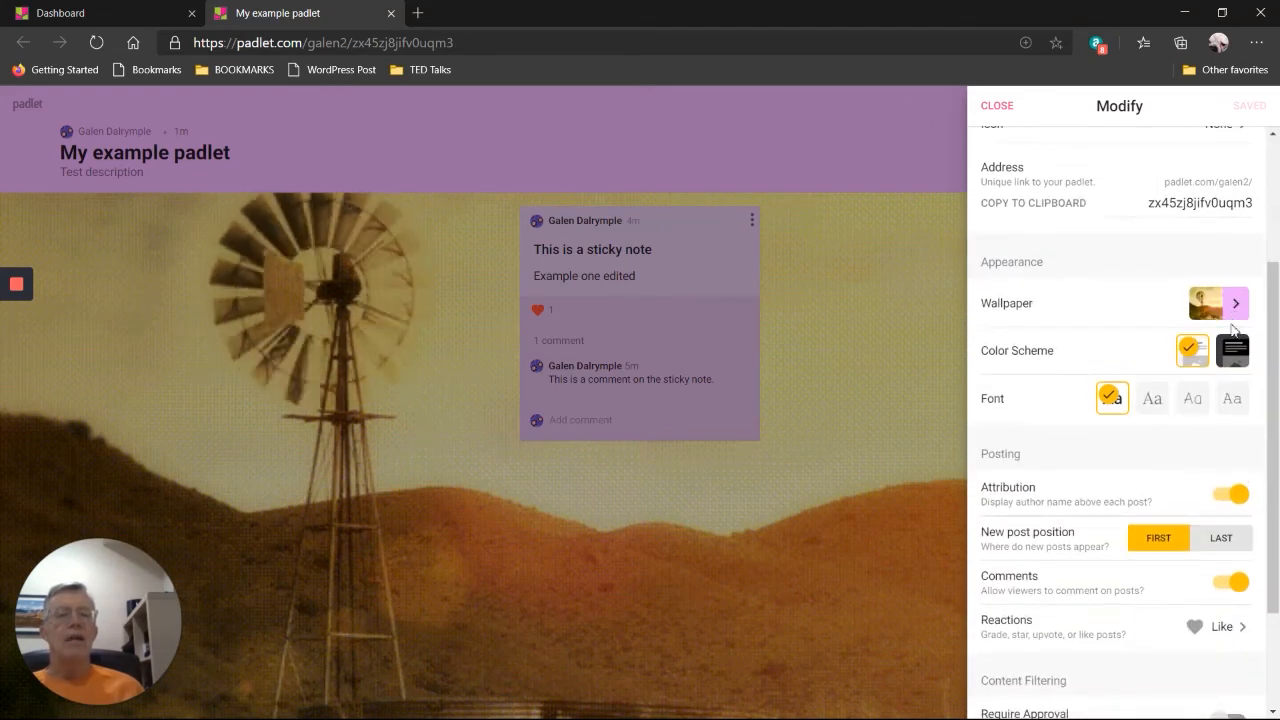
scroll(1005, 468, "down", 2)
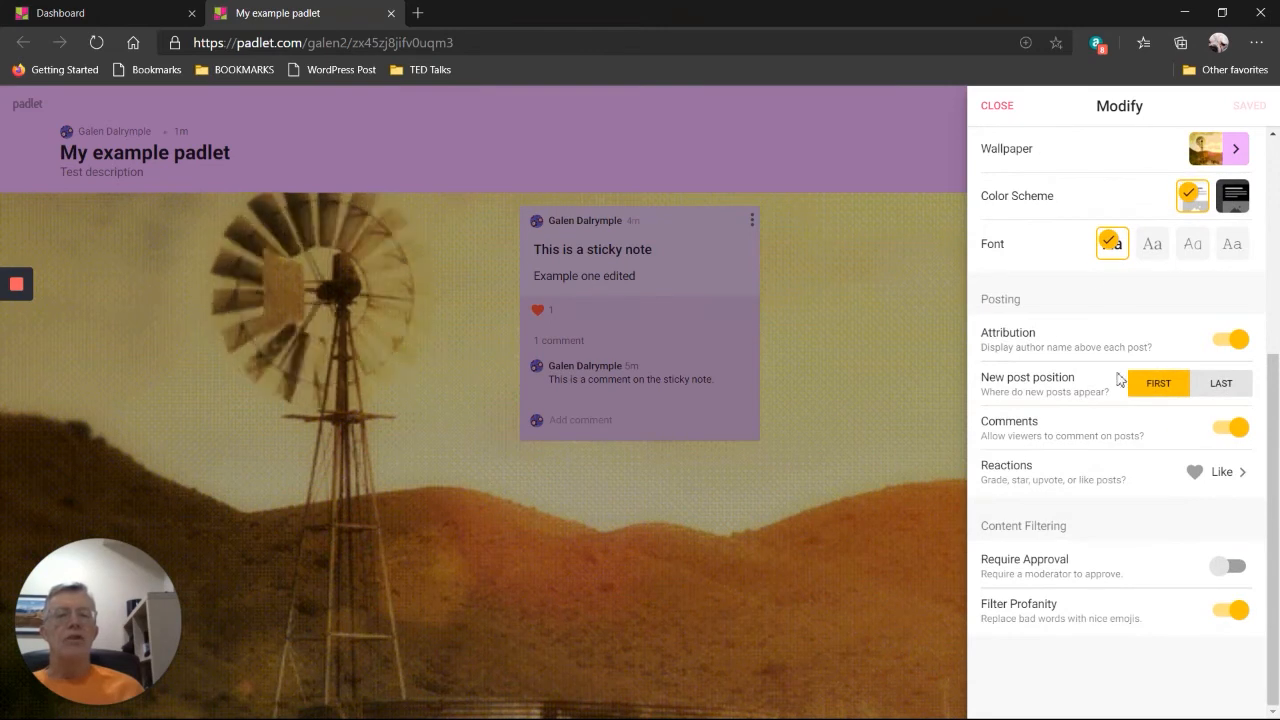
left_click(1000, 105)
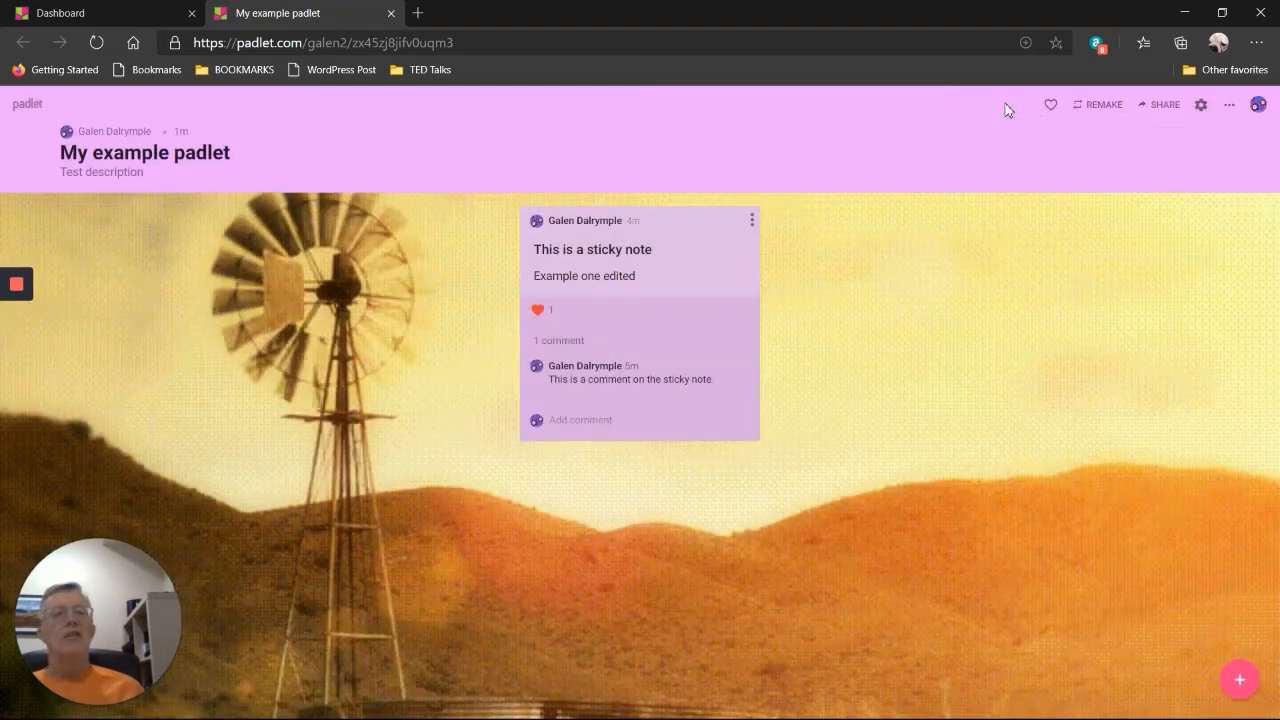
Clear all posts from "My example padlet".
left_click(1230, 108)
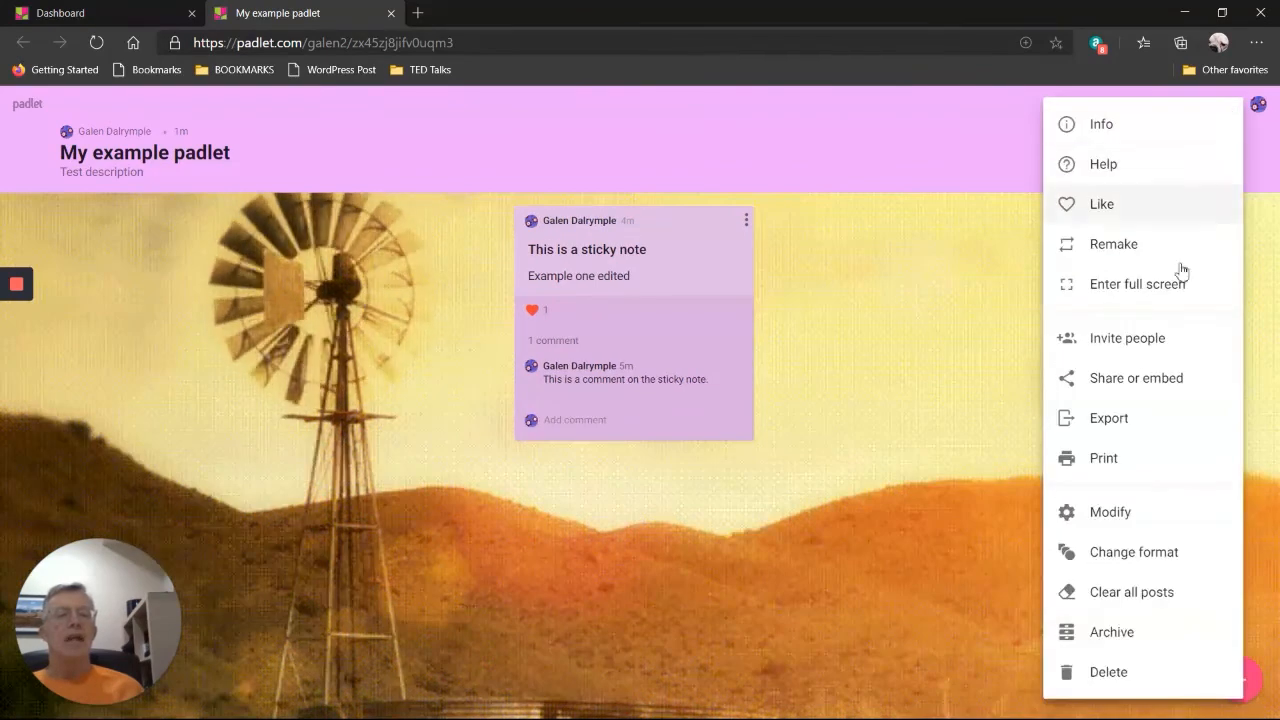
left_click(1129, 594)
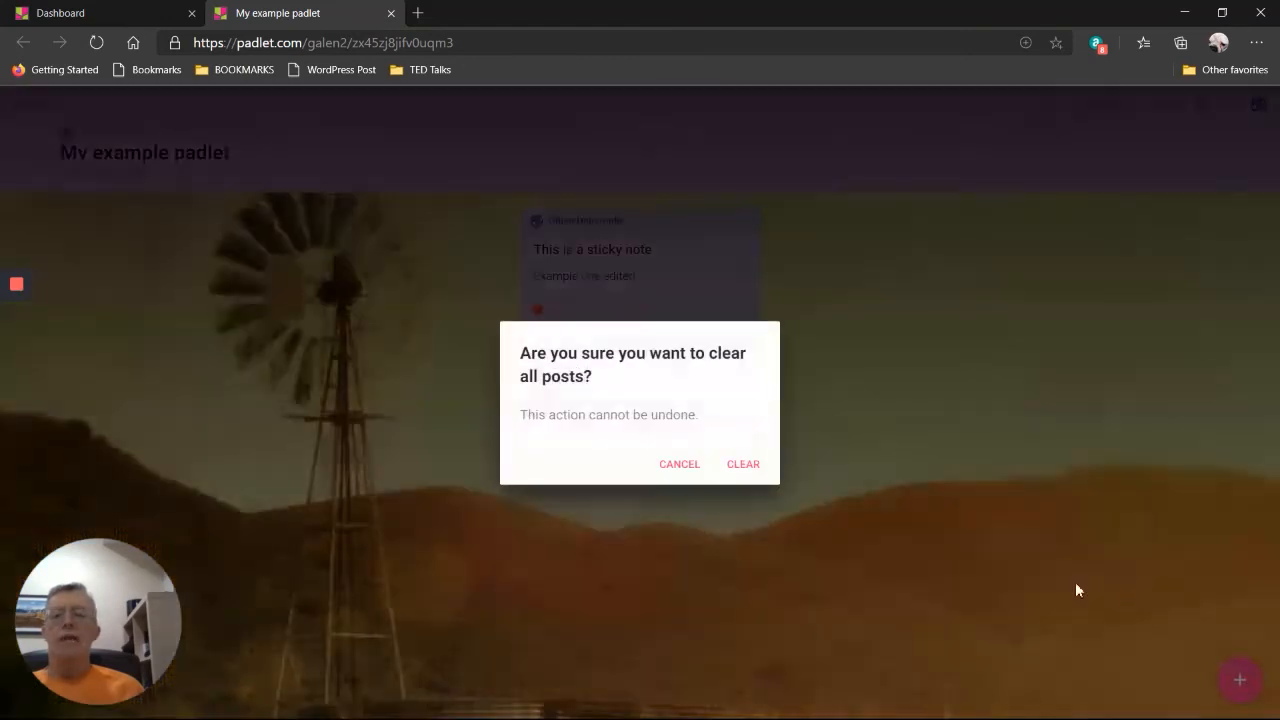
left_click(744, 464)
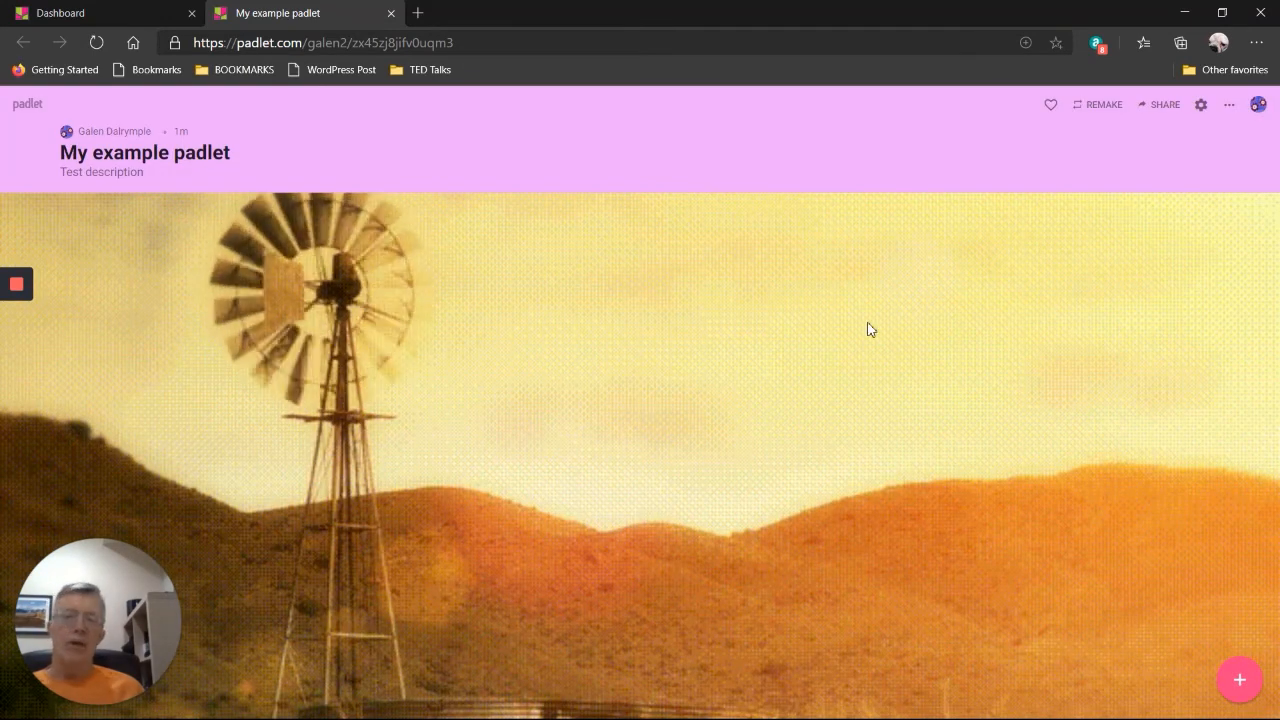
Archive "My example padlet" and unarchive it from the archived padlets.
left_click(1229, 110)
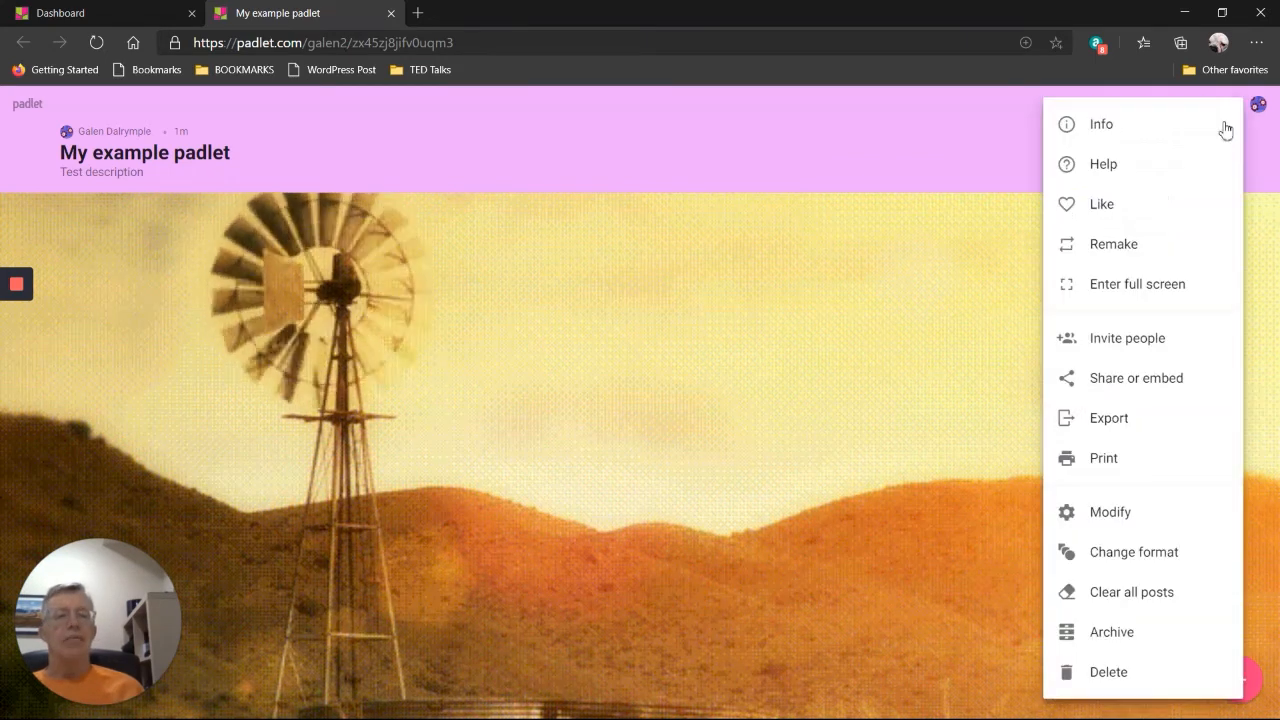
left_click(1110, 634)
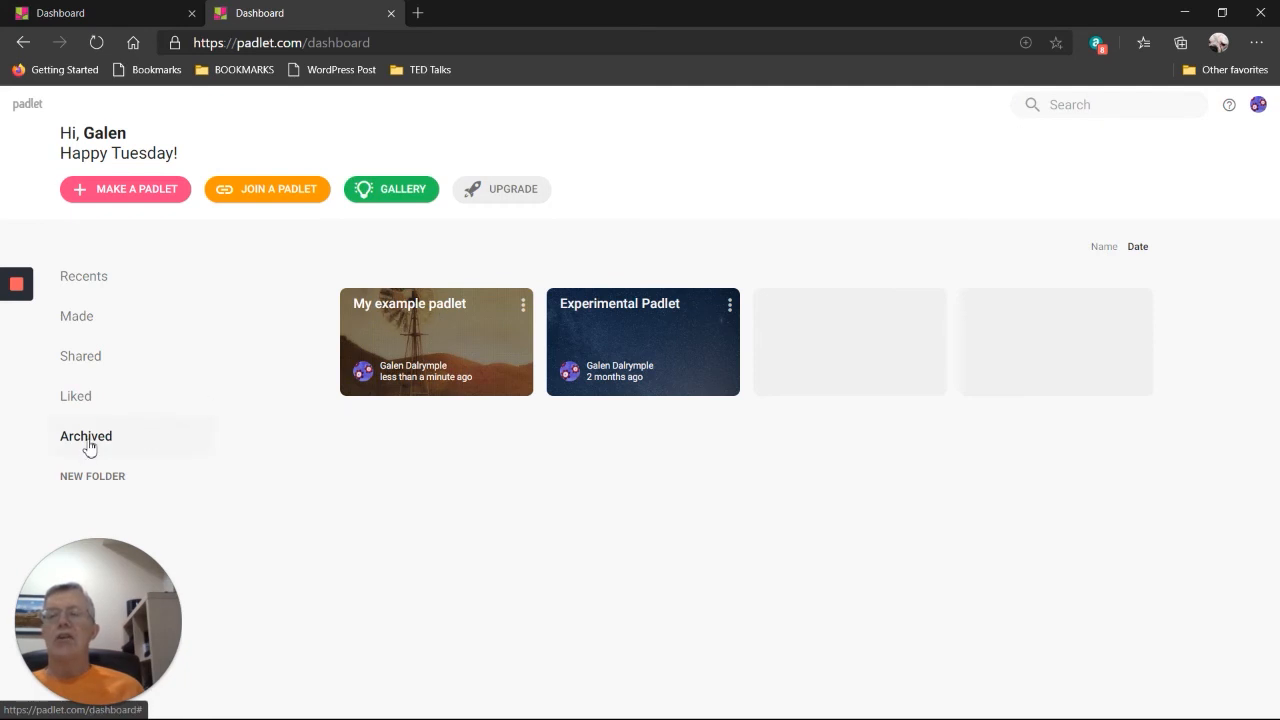
left_click(522, 308)
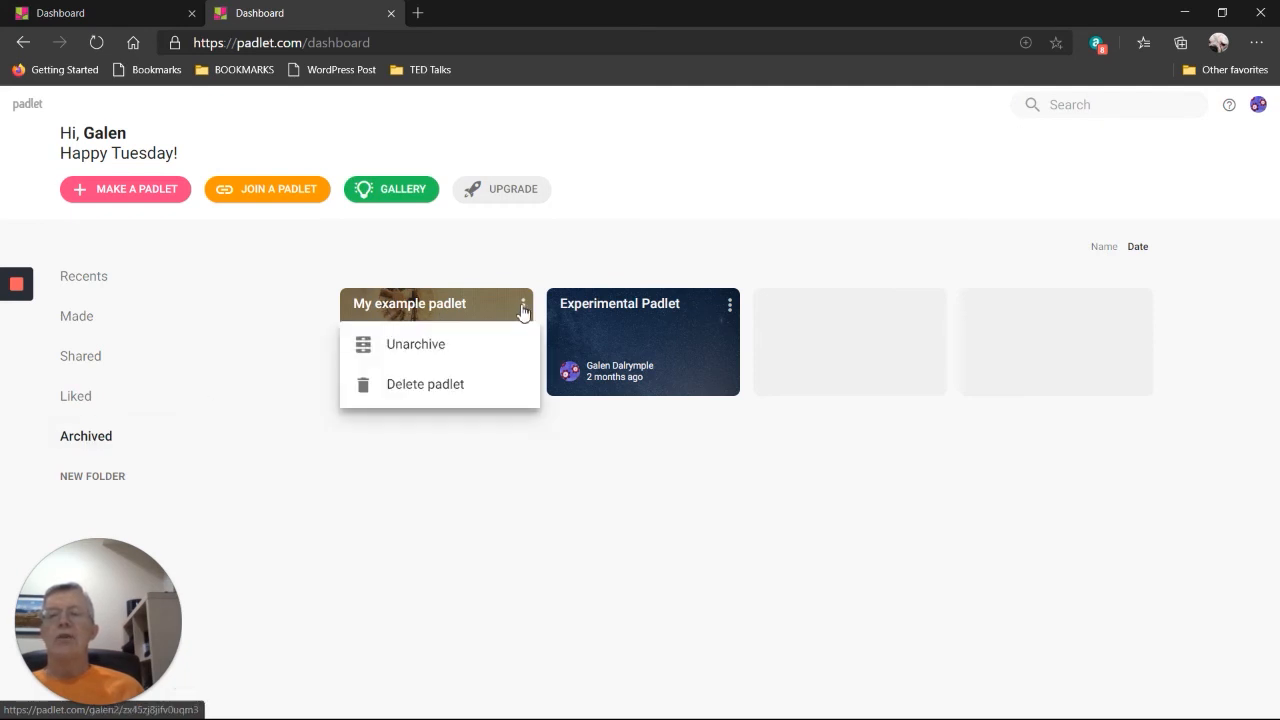
left_click(417, 346)
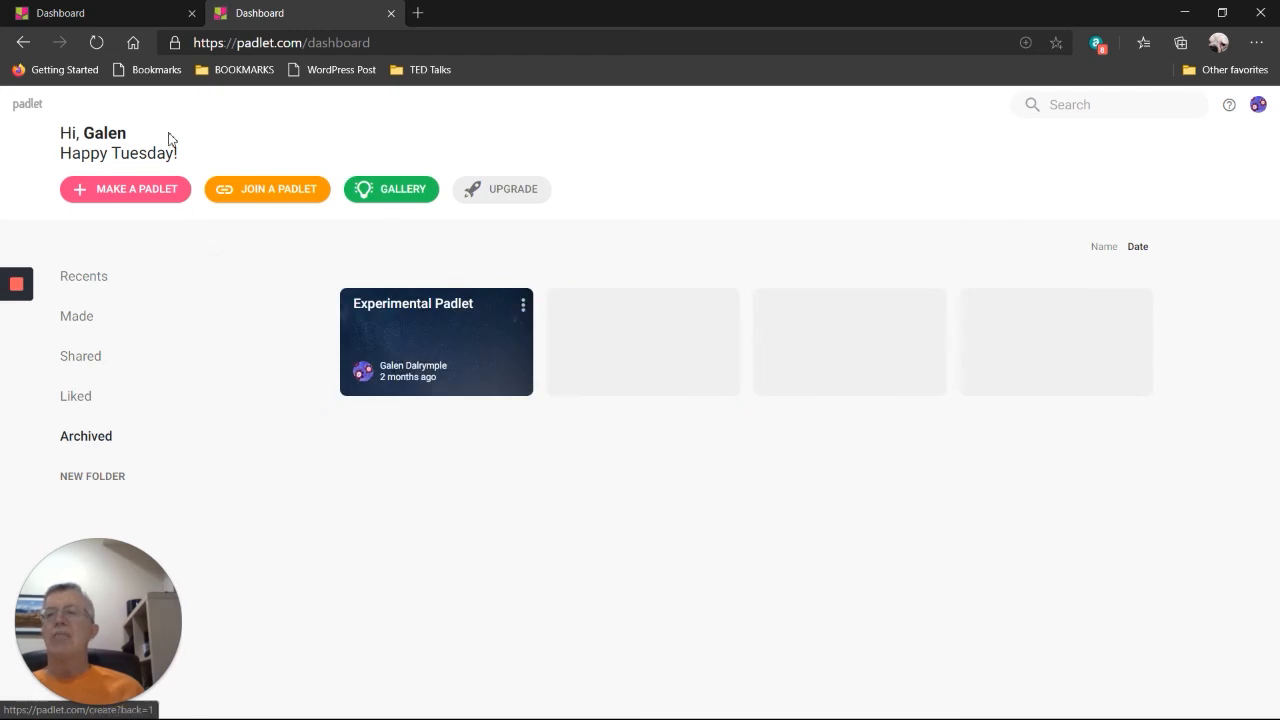
Open the unarchived "My example padlet" from the recent padlets to check it, and return to the dashboard.
left_click(114, 18)
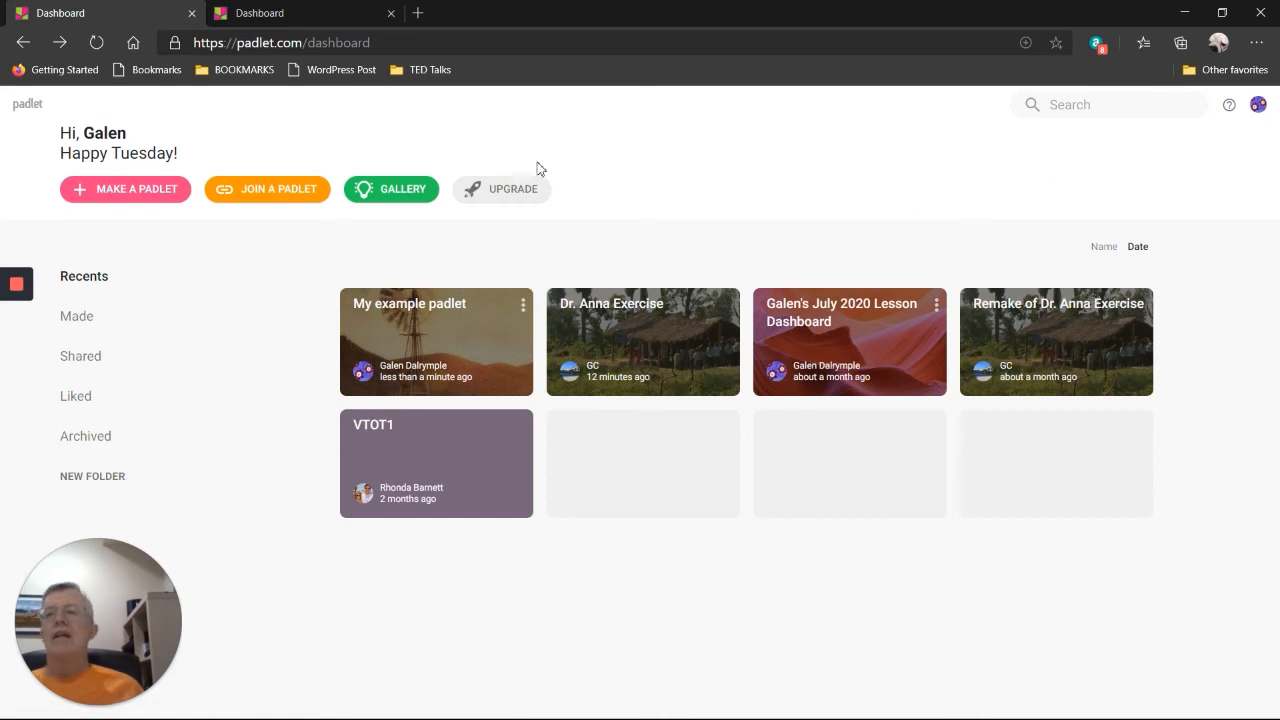
left_click(473, 332)
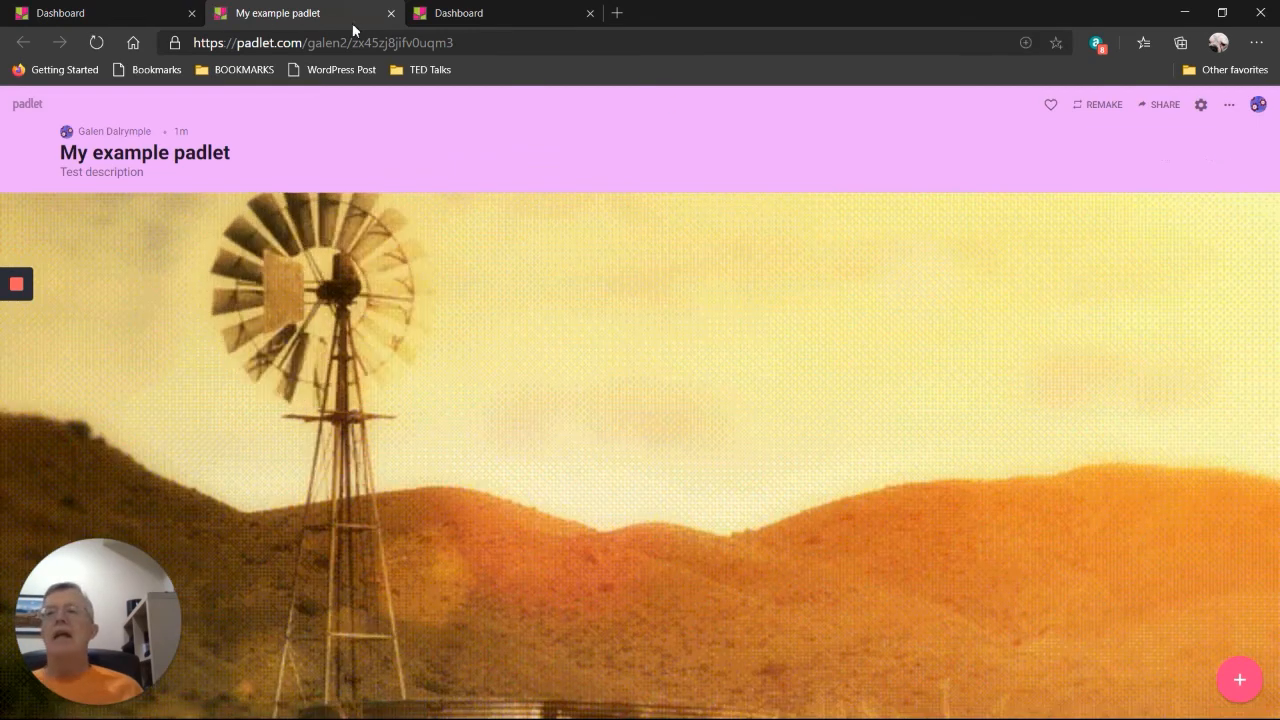
left_click(95, 8)
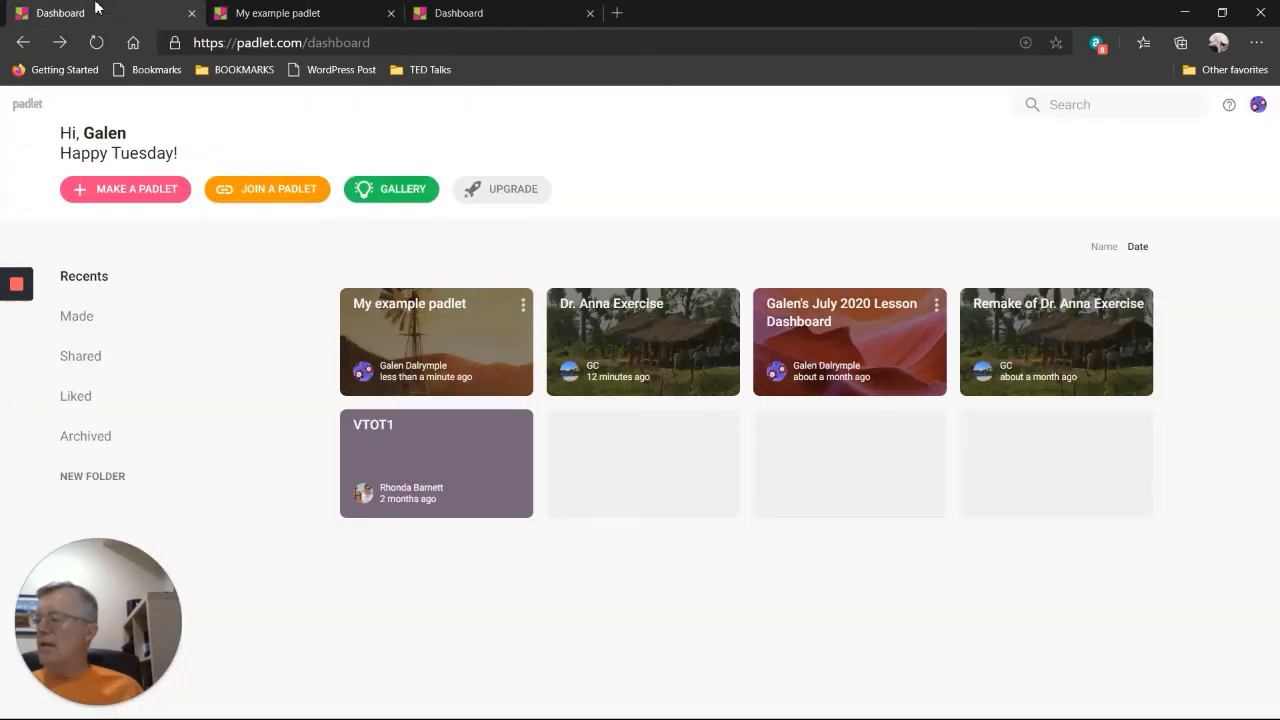
Check the account's padlet usage and upgrade option, go to the account home and show the recent padlets.
left_click(1259, 106)
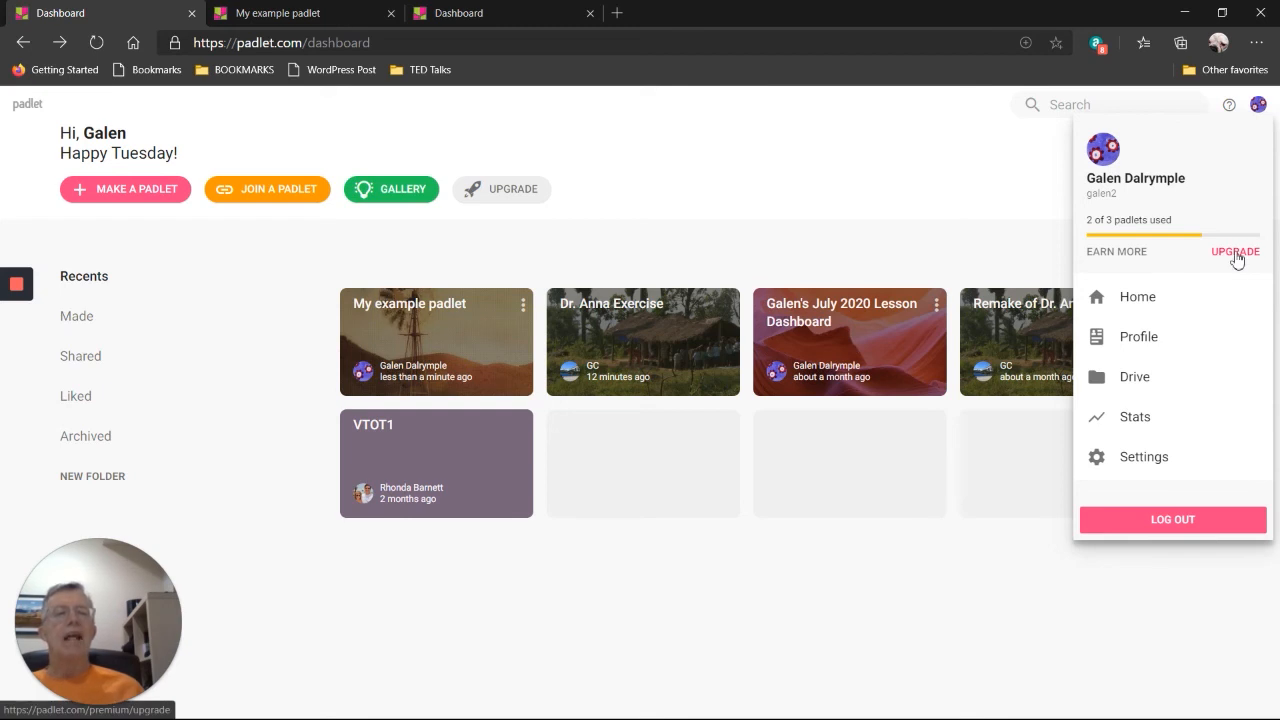
left_click(1122, 307)
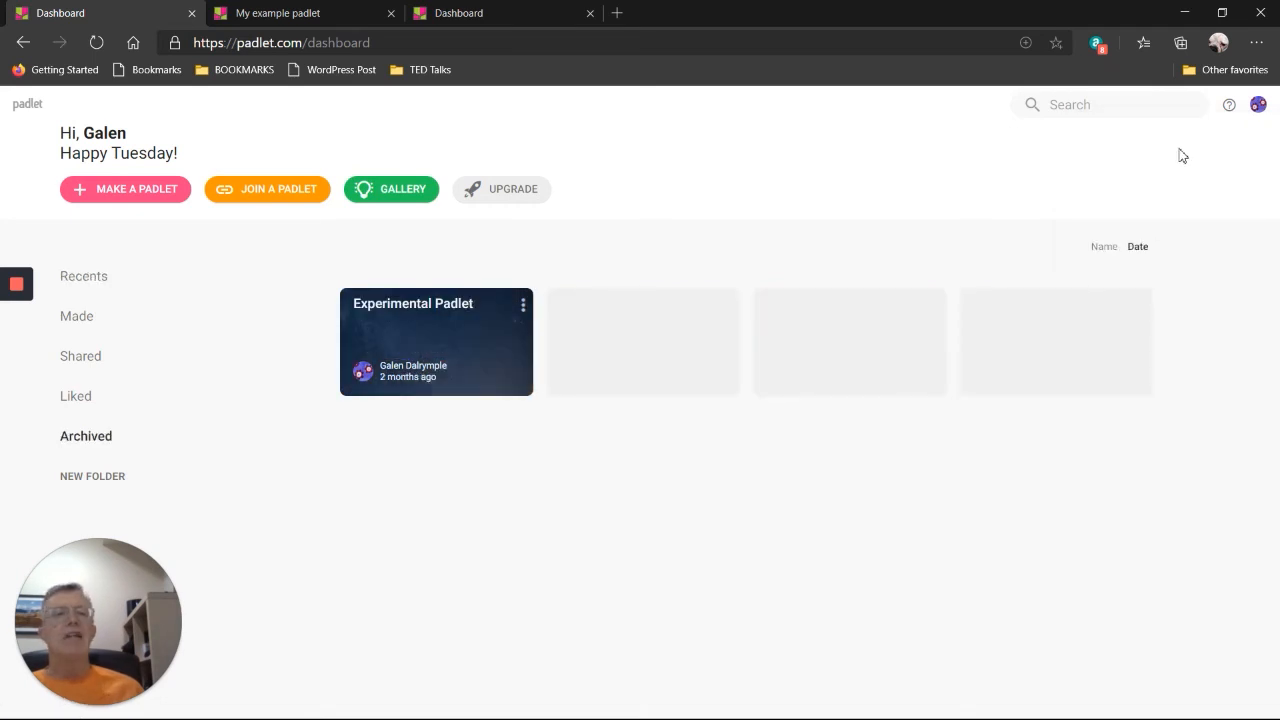
left_click(72, 284)
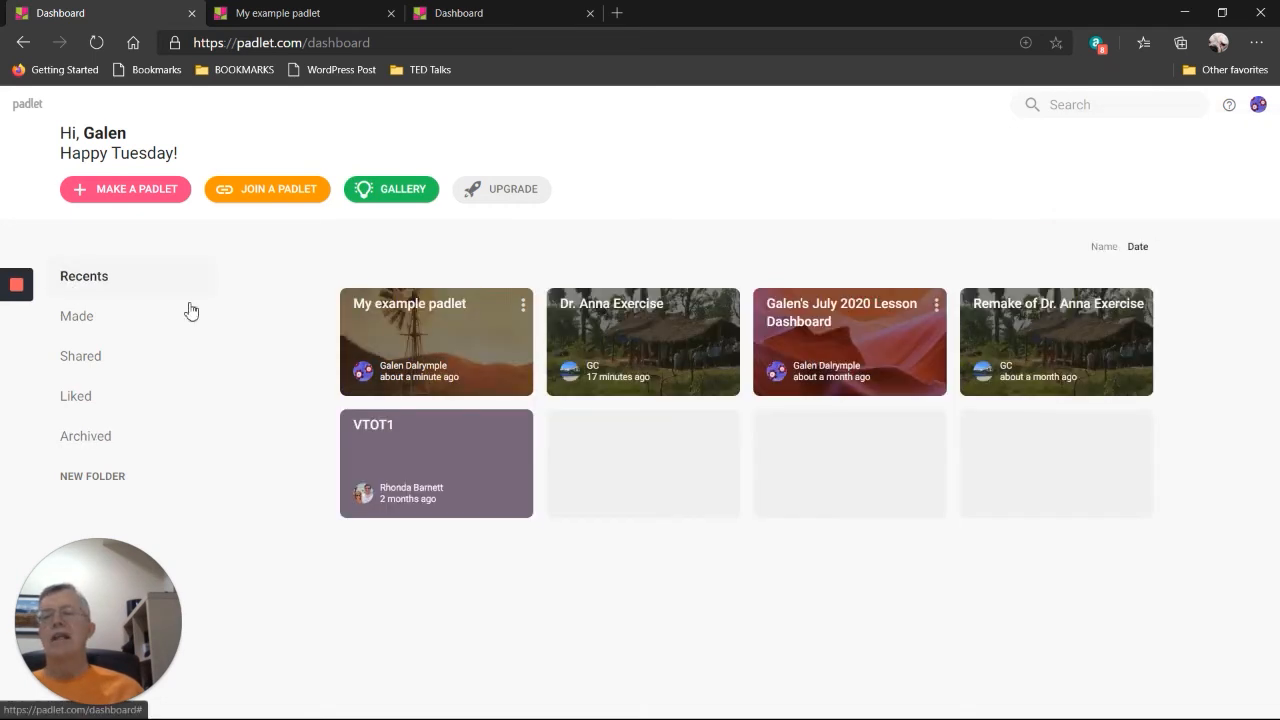
View the account's Stats page and return to the dashboard.
left_click(1258, 105)
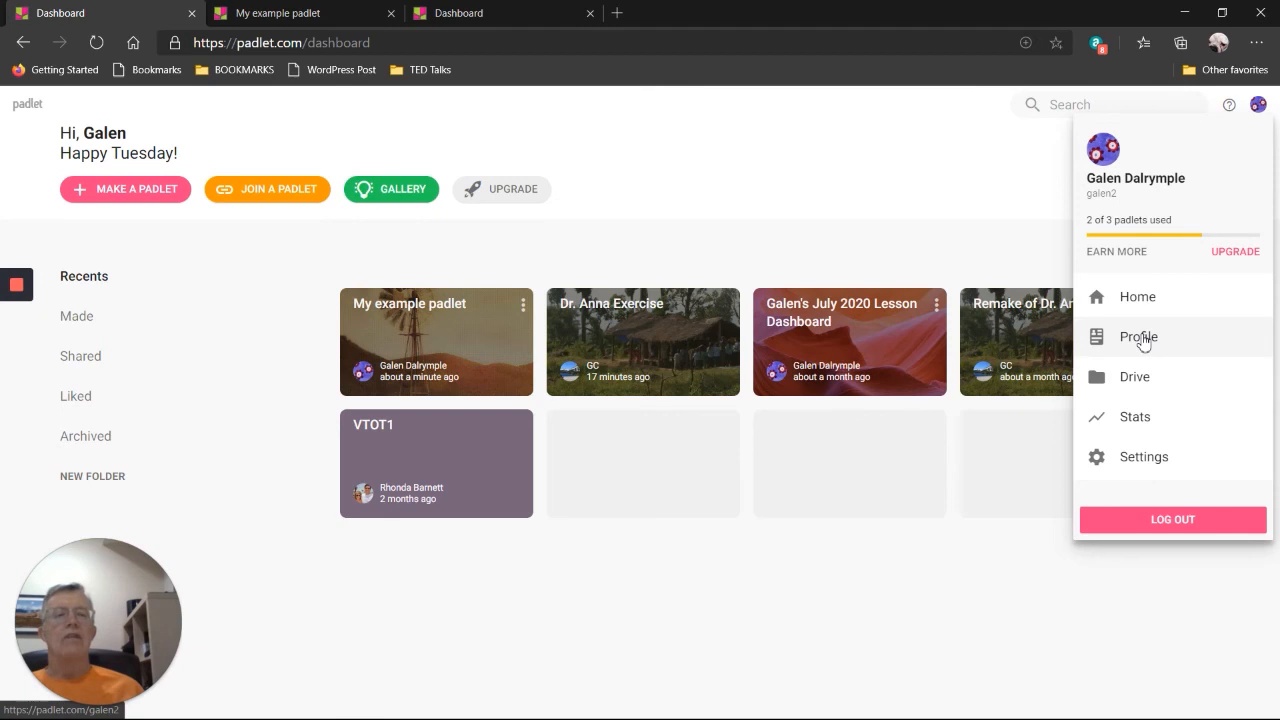
left_click(1135, 420)
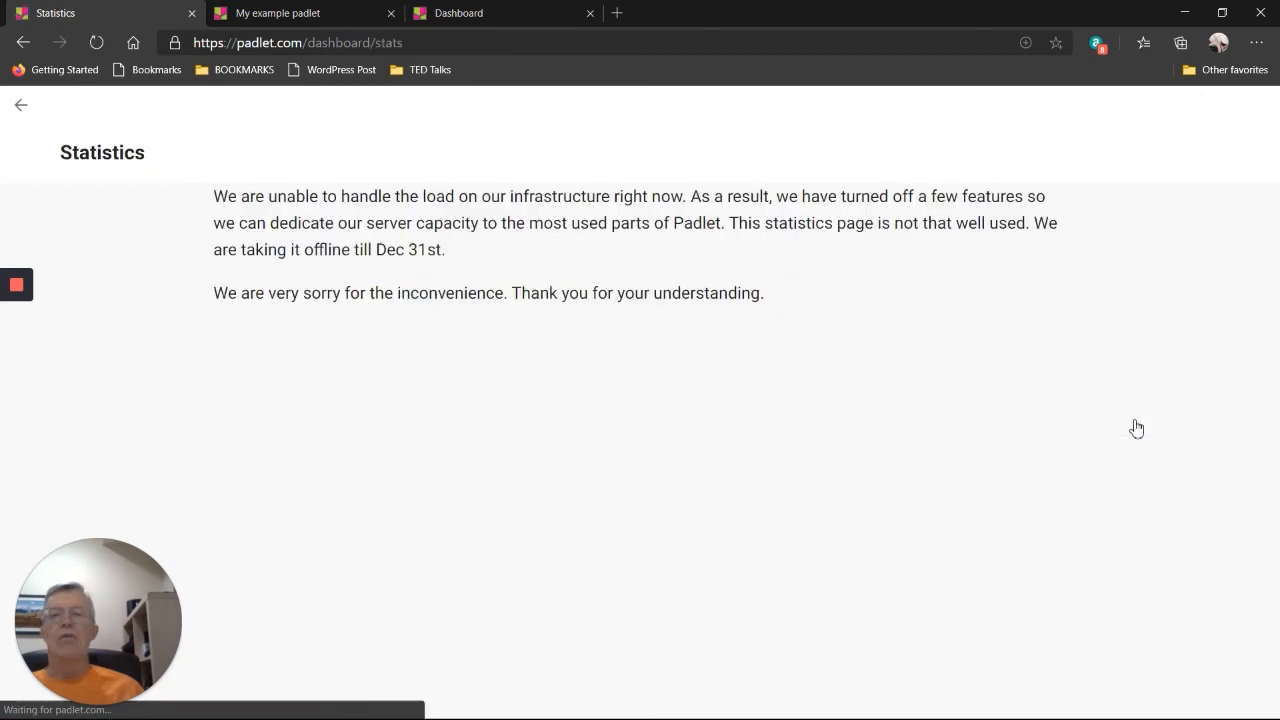
left_click(14, 44)
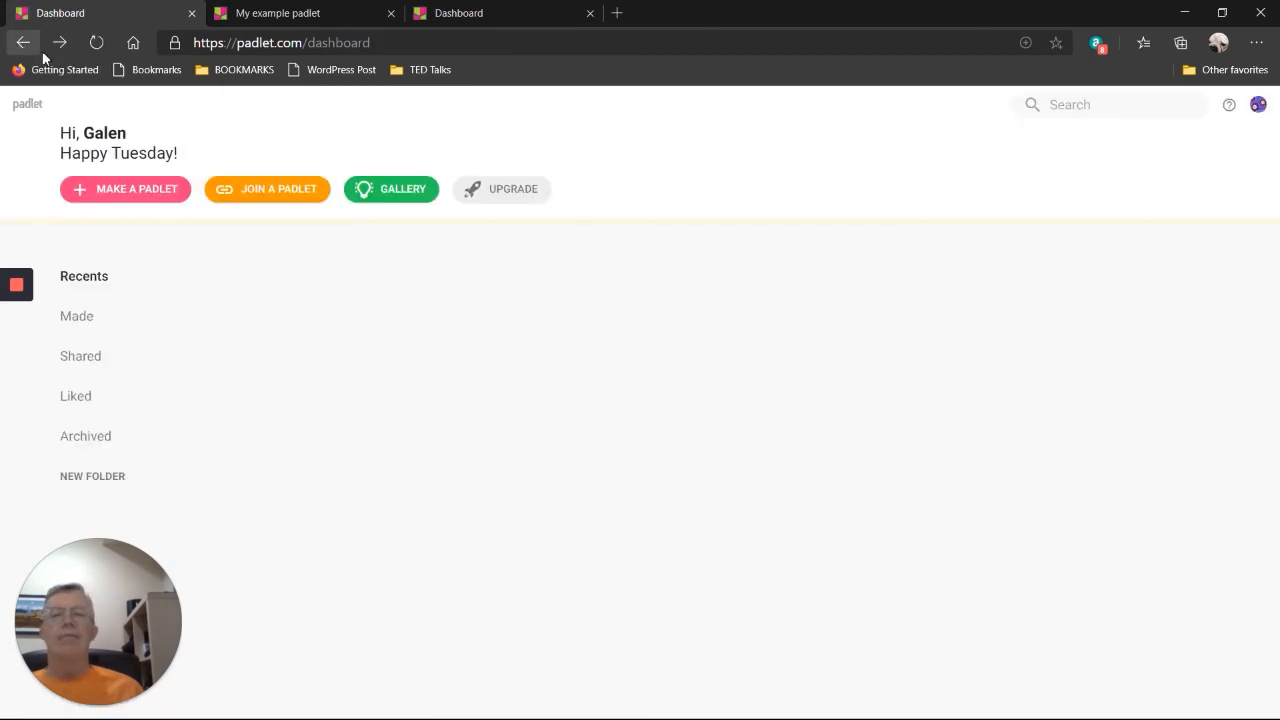
Open the account settings and look through the basic info fields.
left_click(1257, 105)
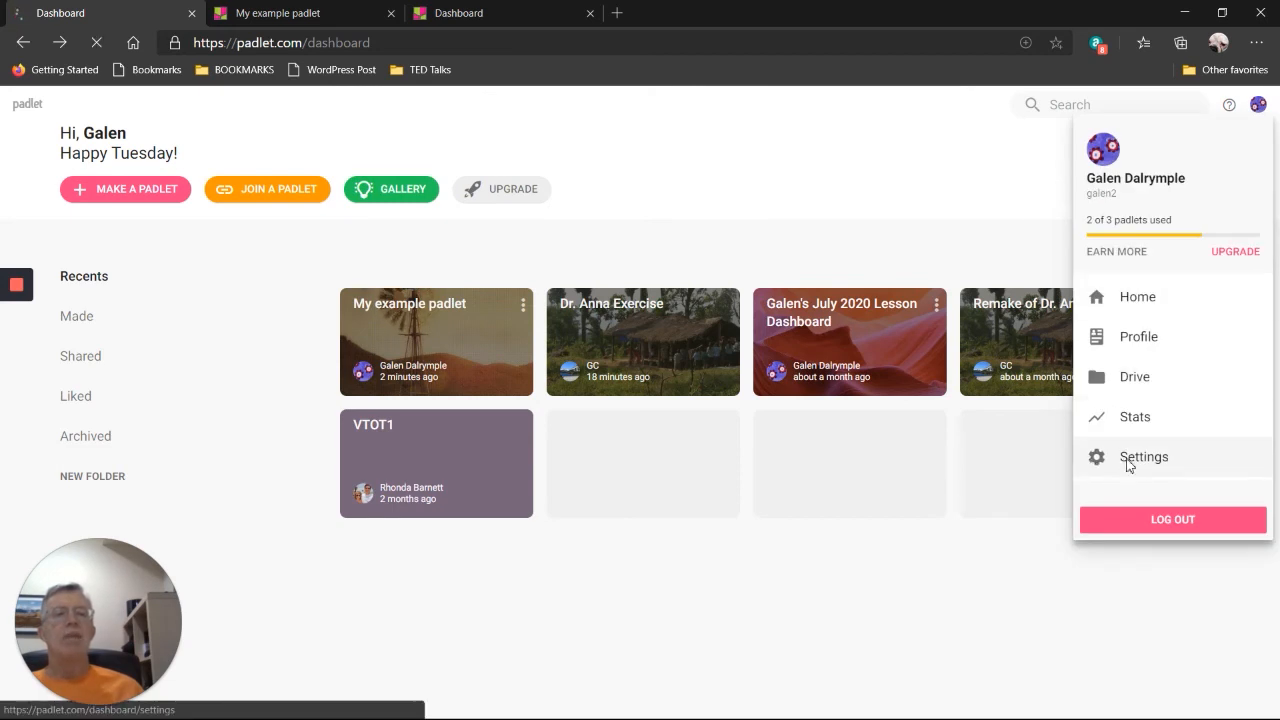
left_click(1127, 462)
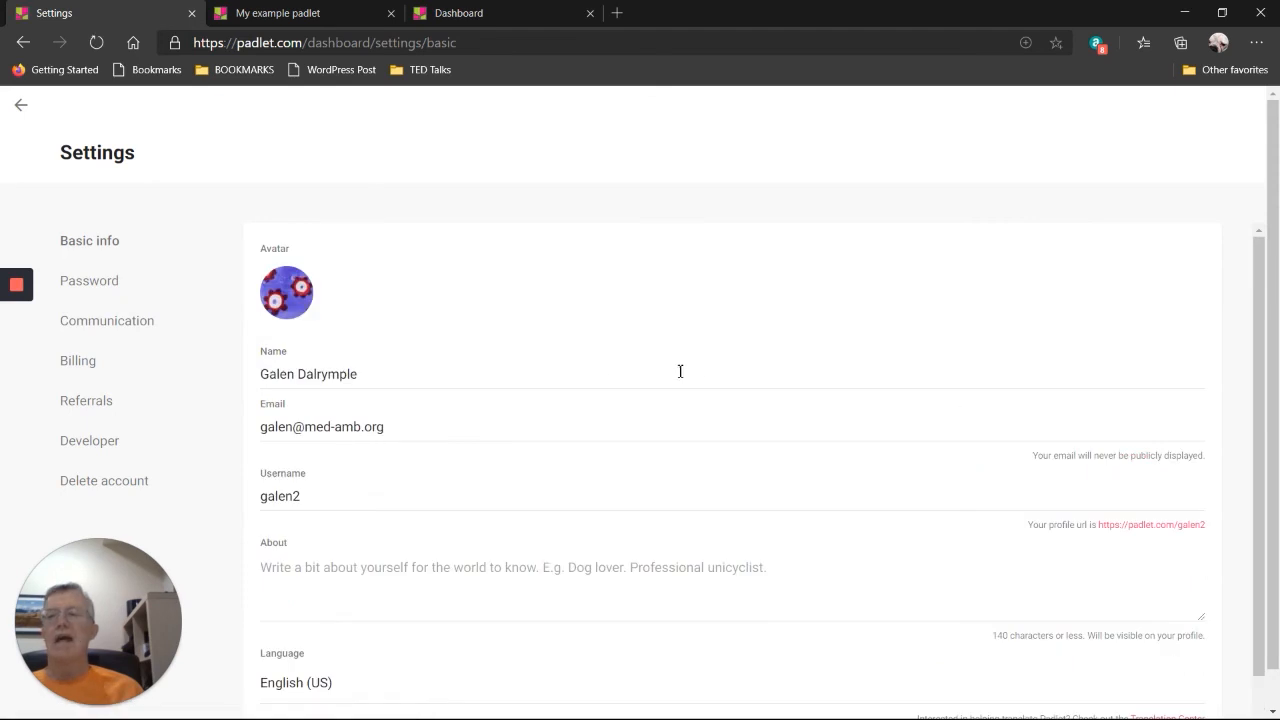
scroll(607, 366, "down", 2)
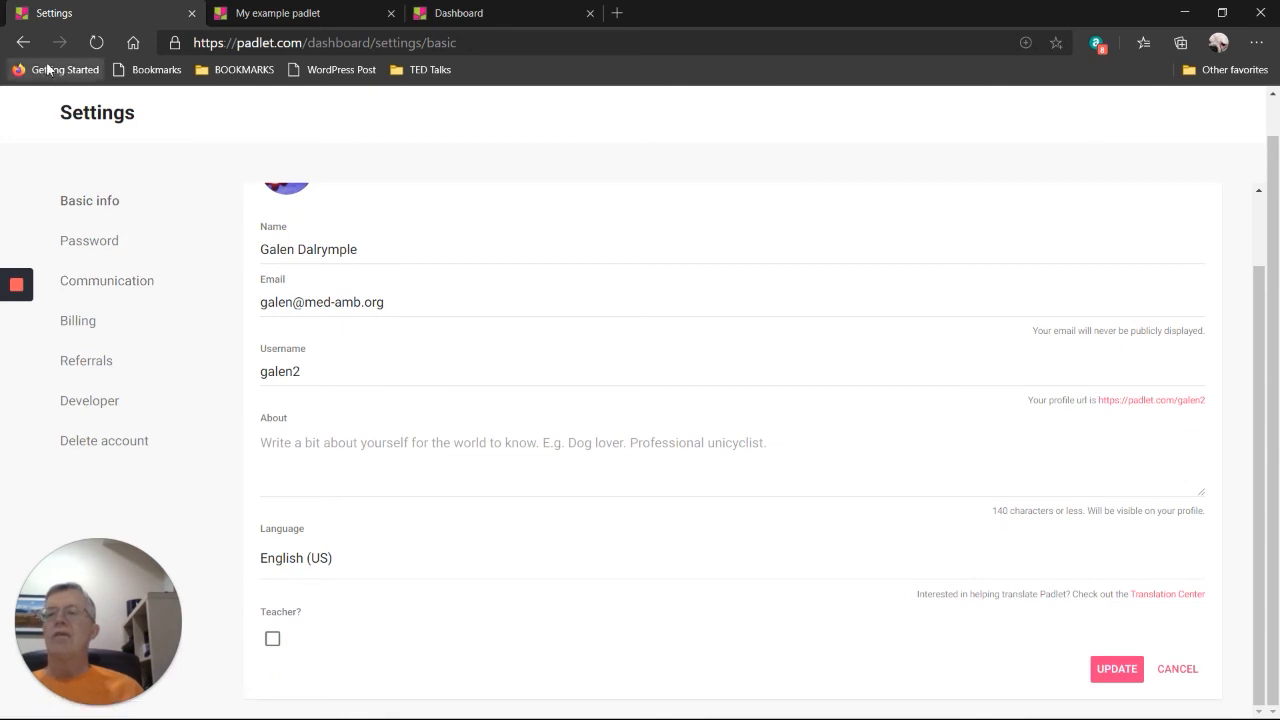
Return to the dashboard and look through the Made, Shared, Liked and Archived padlet lists.
left_click(23, 43)
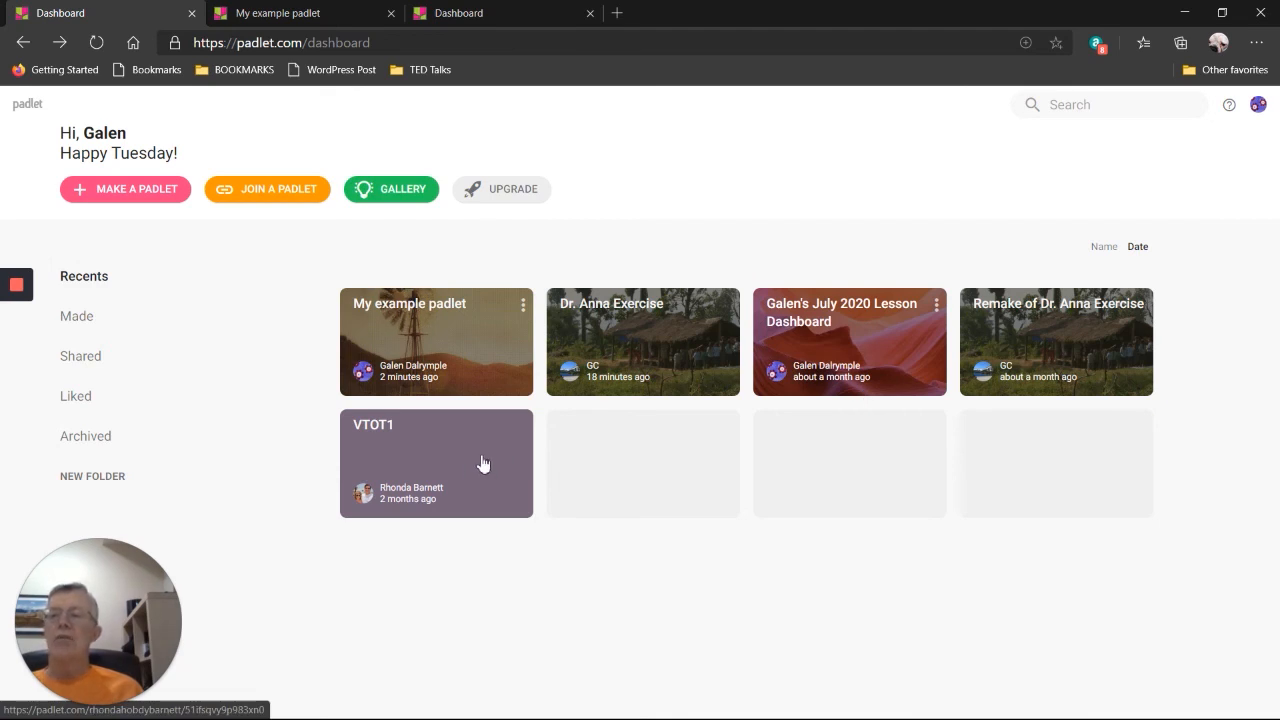
left_click(80, 316)
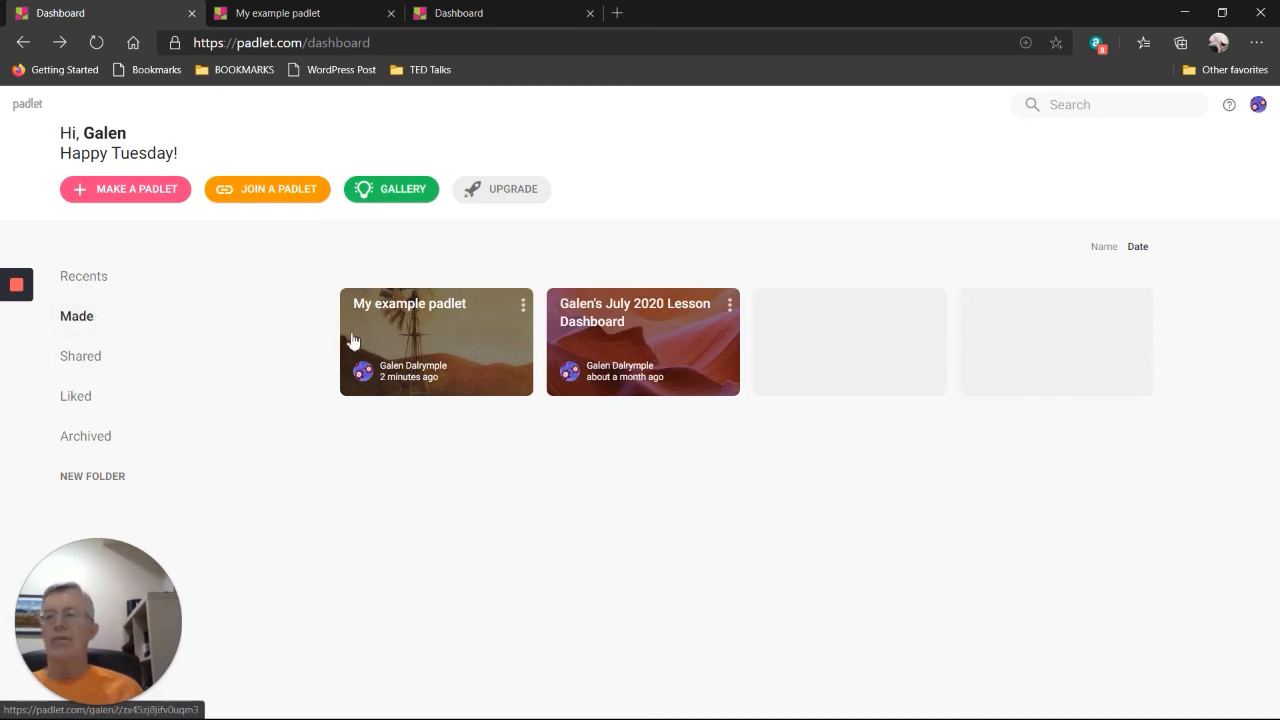
left_click(91, 364)
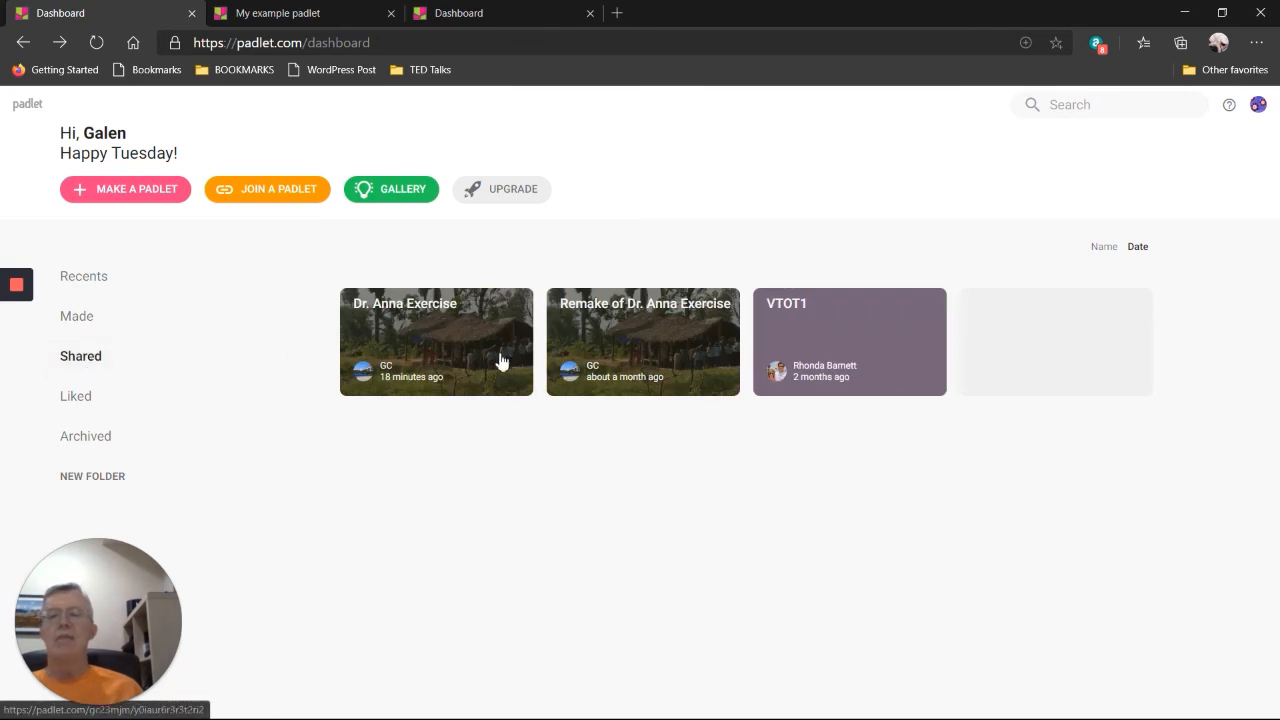
left_click(85, 404)
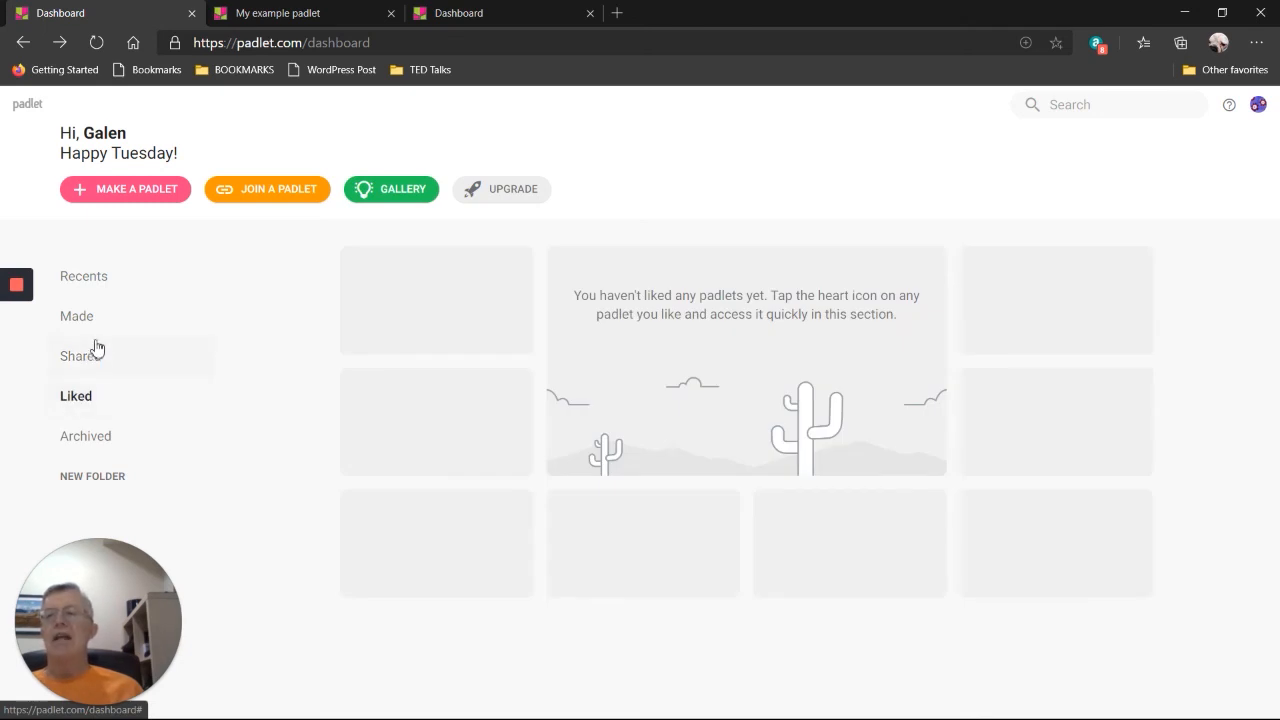
left_click(87, 445)
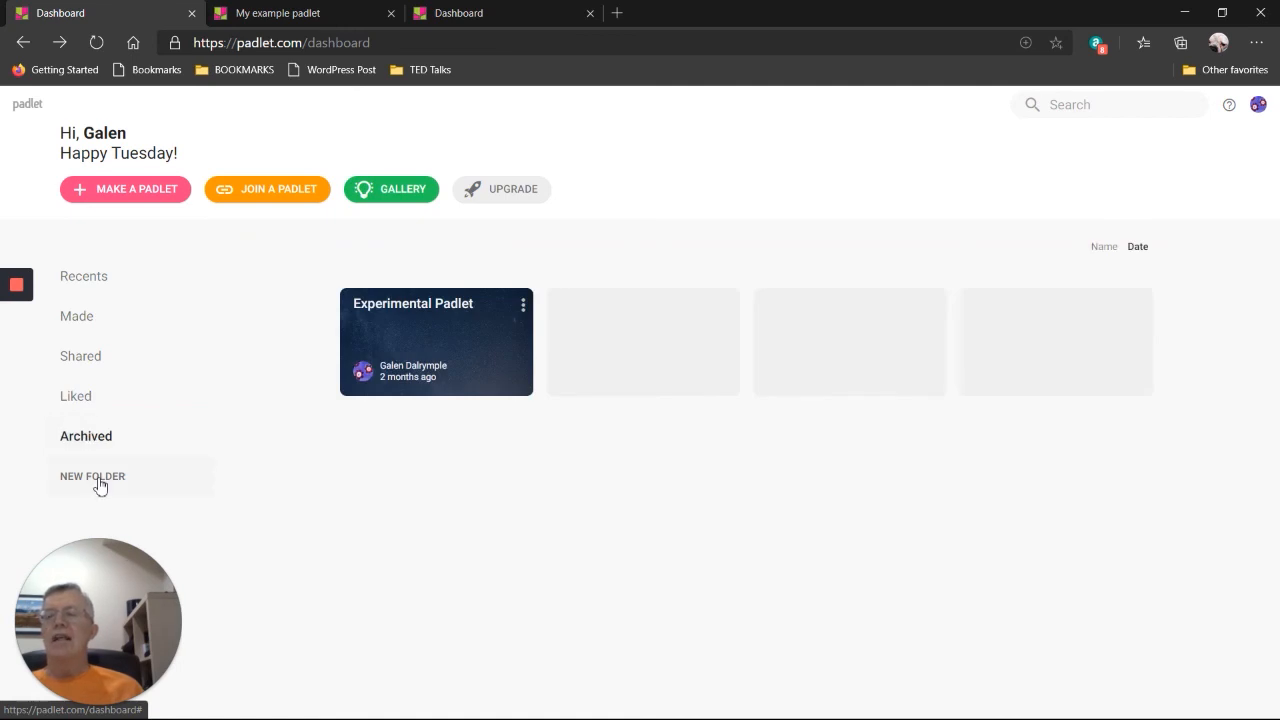
Check the new folder option, close its Padlet Pro offer and show the recent padlets.
left_click(99, 485)
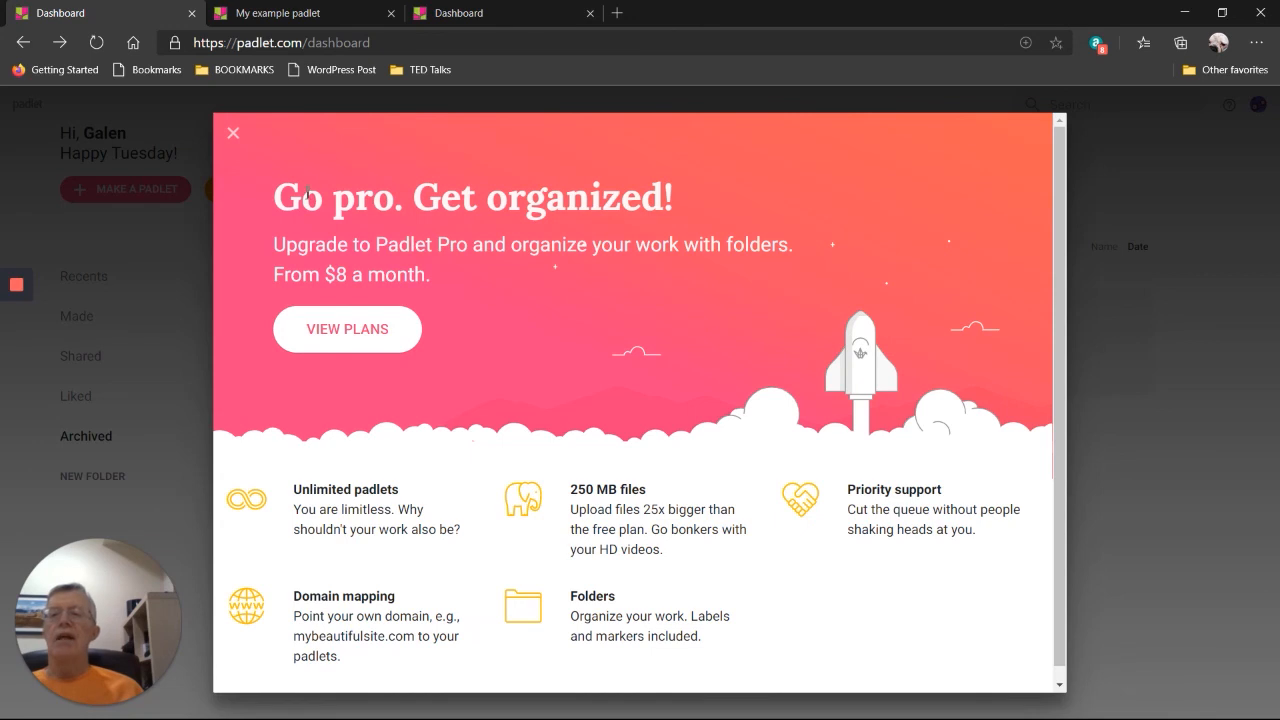
left_click(233, 135)
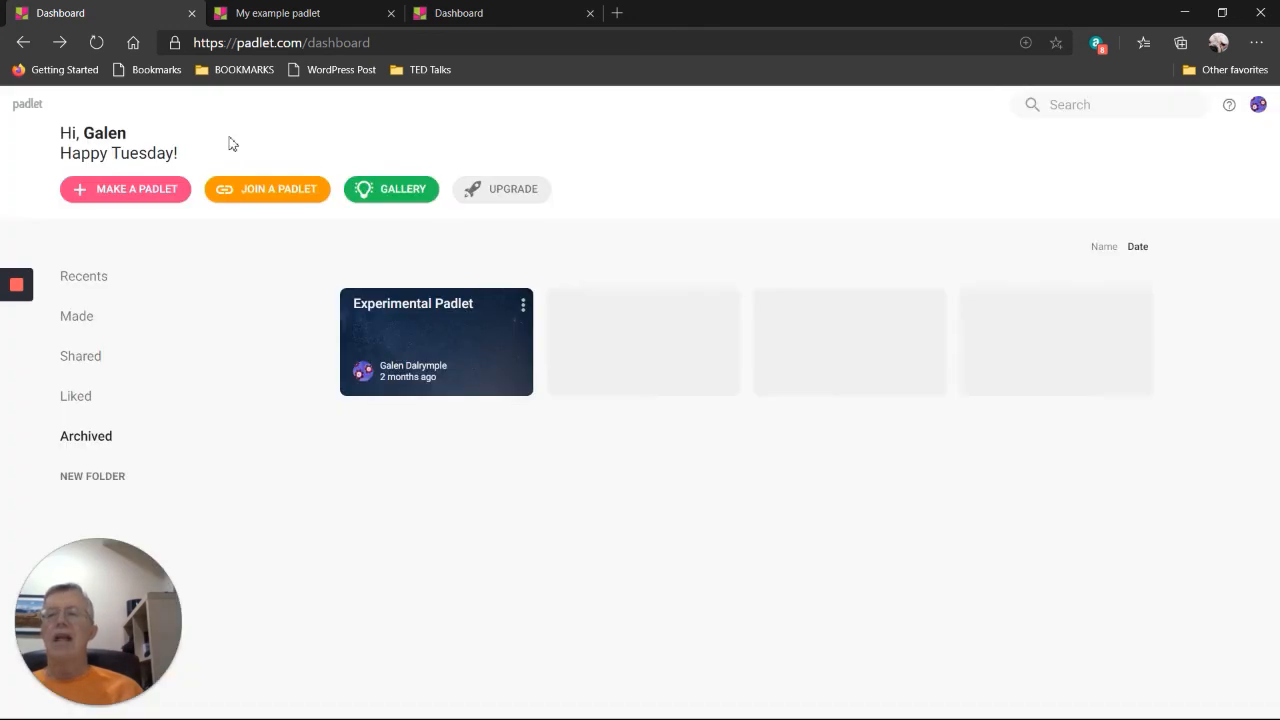
left_click(84, 278)
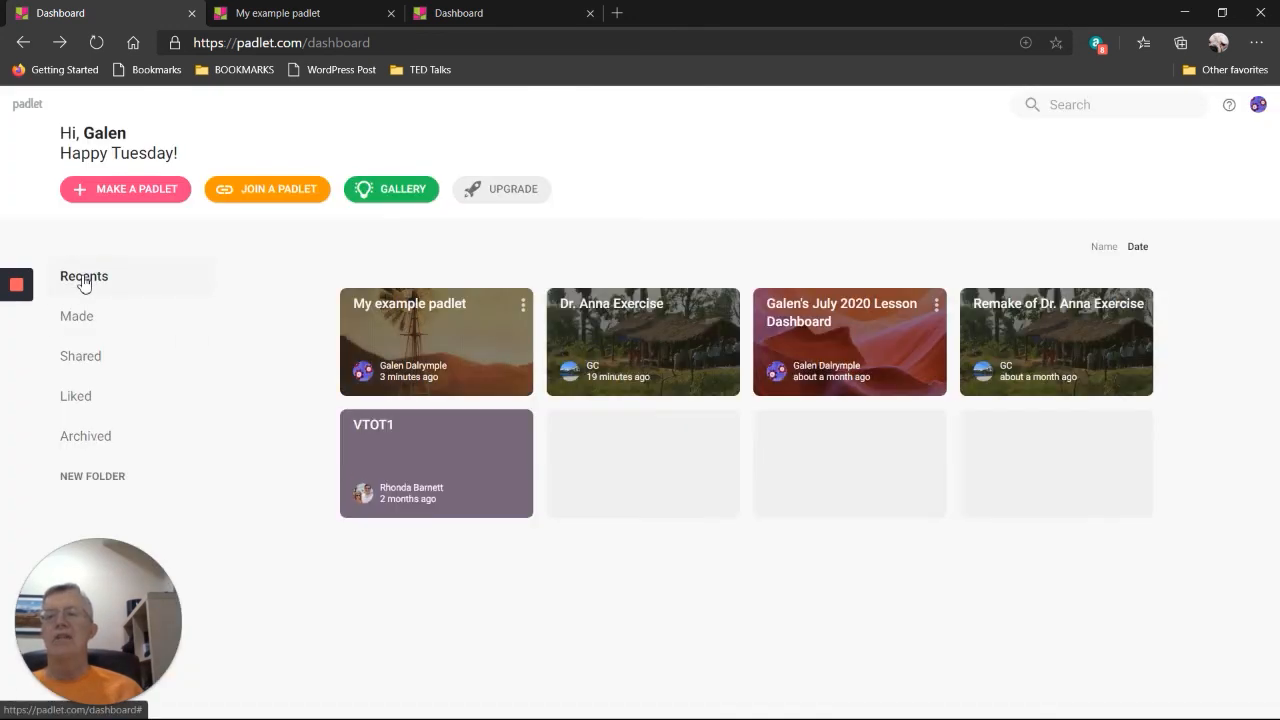
Open "My example padlet" from the recent padlets, close the duplicate tab and switch to the other open dashboard.
left_click(451, 325)
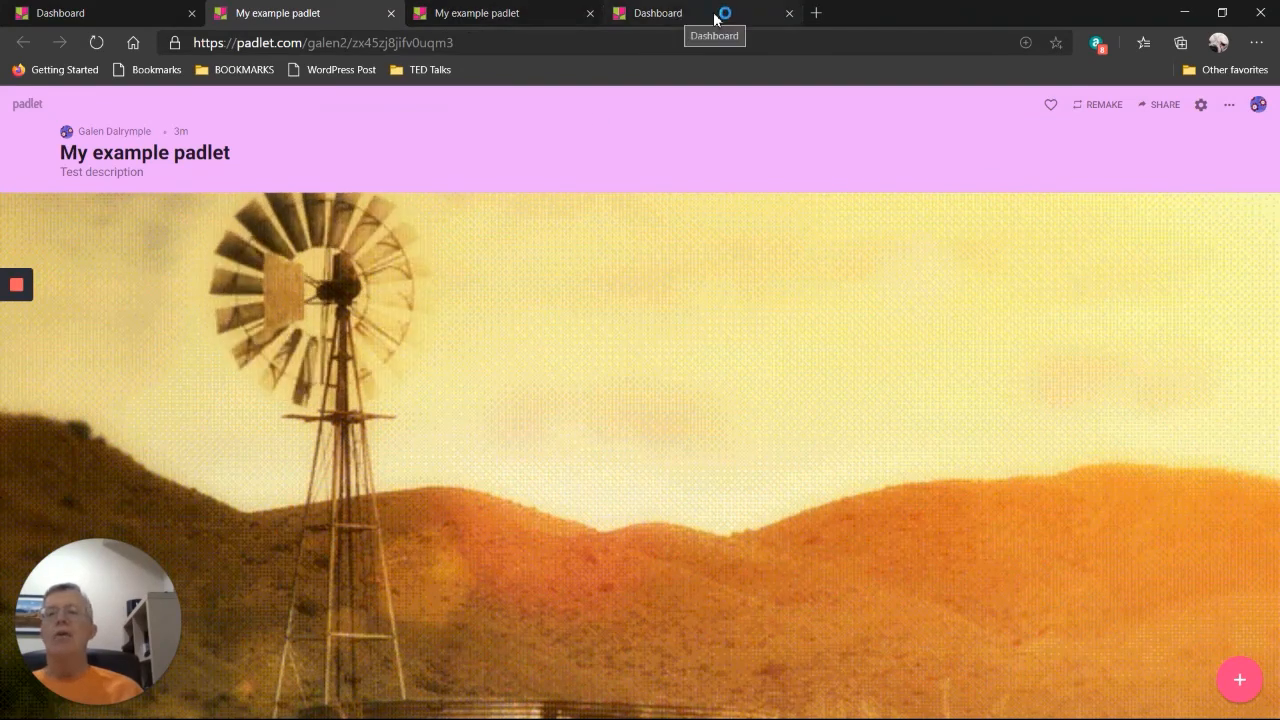
left_click(590, 13)
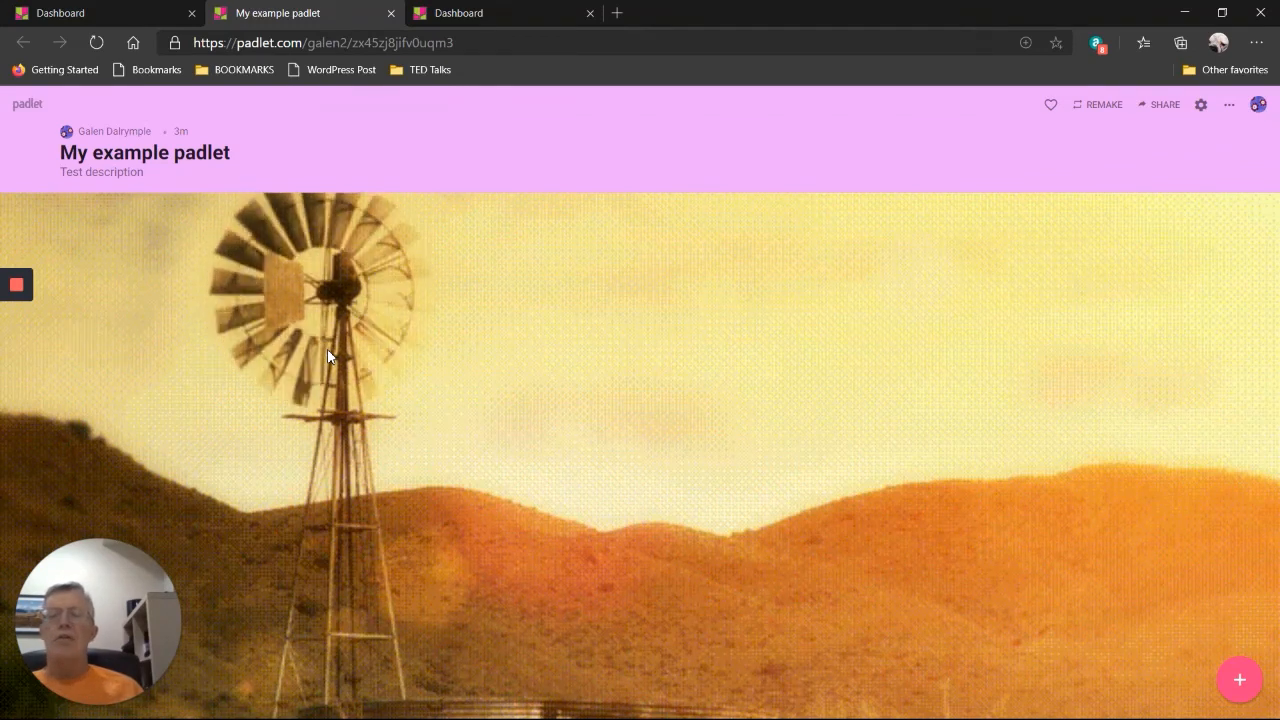
left_click(457, 12)
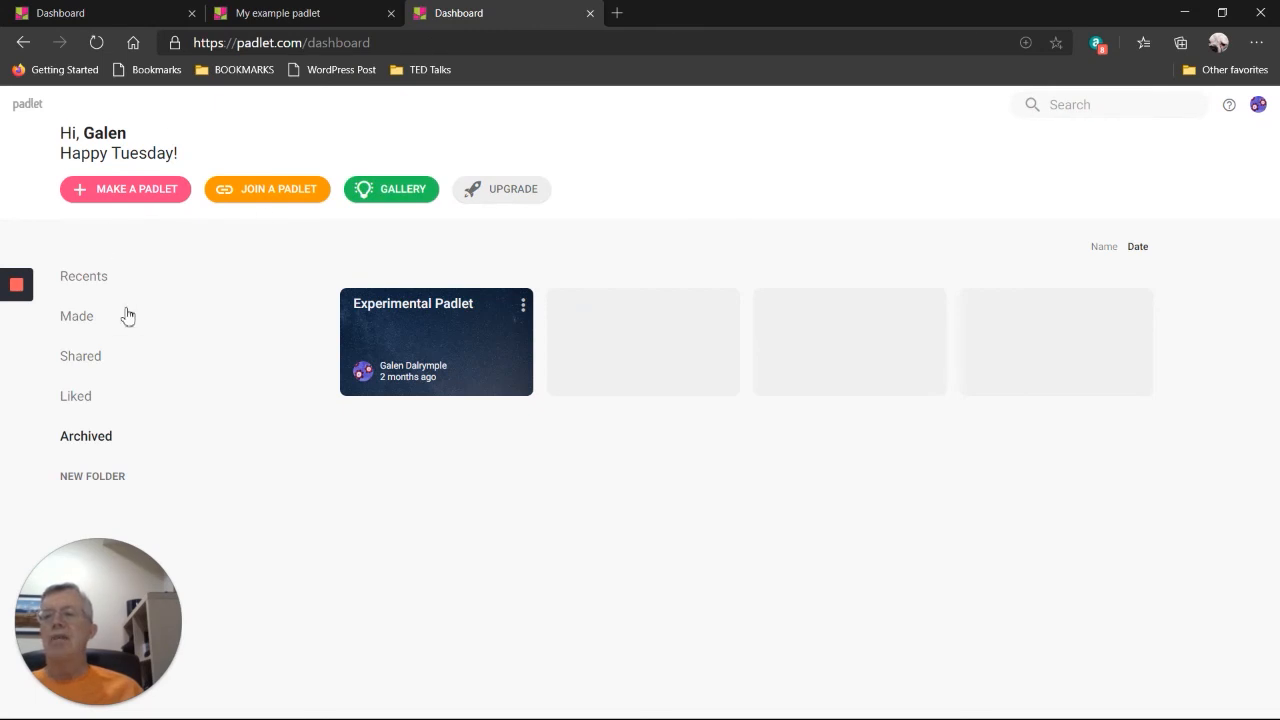
Open the July 2020 Lesson Dashboard padlet from the recent padlets and look through its posts.
left_click(114, 277)
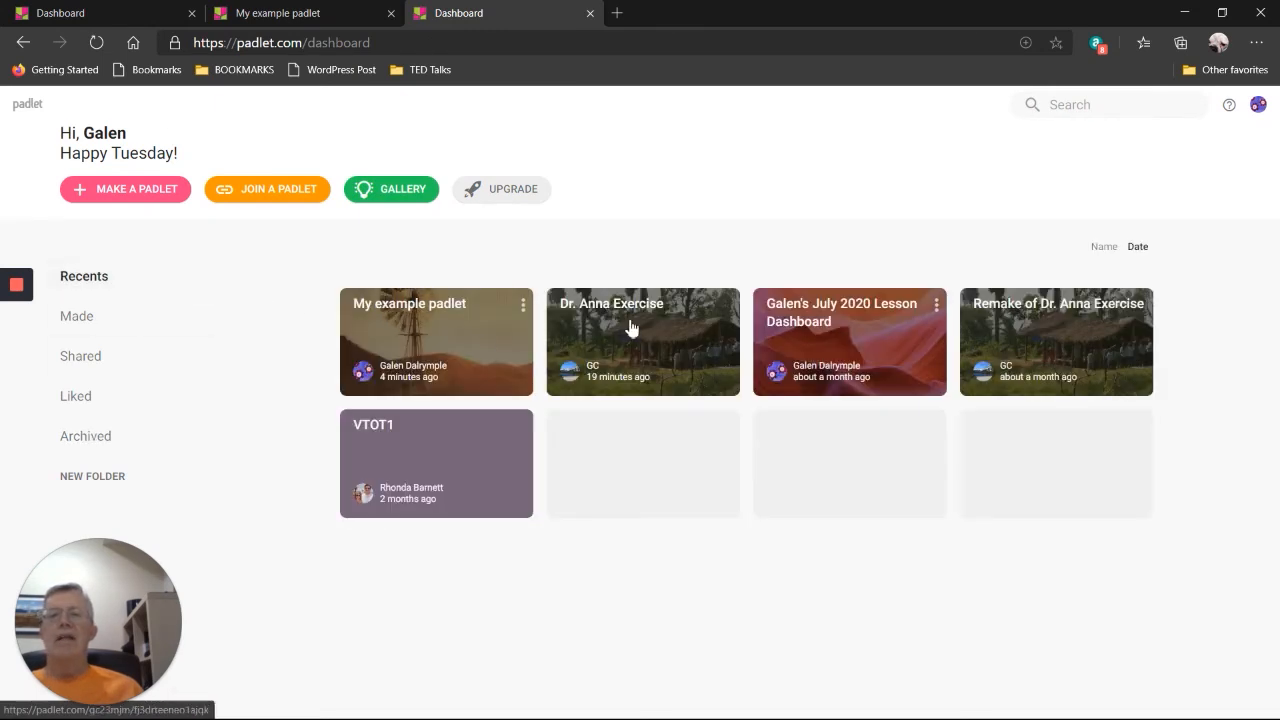
left_click(787, 337)
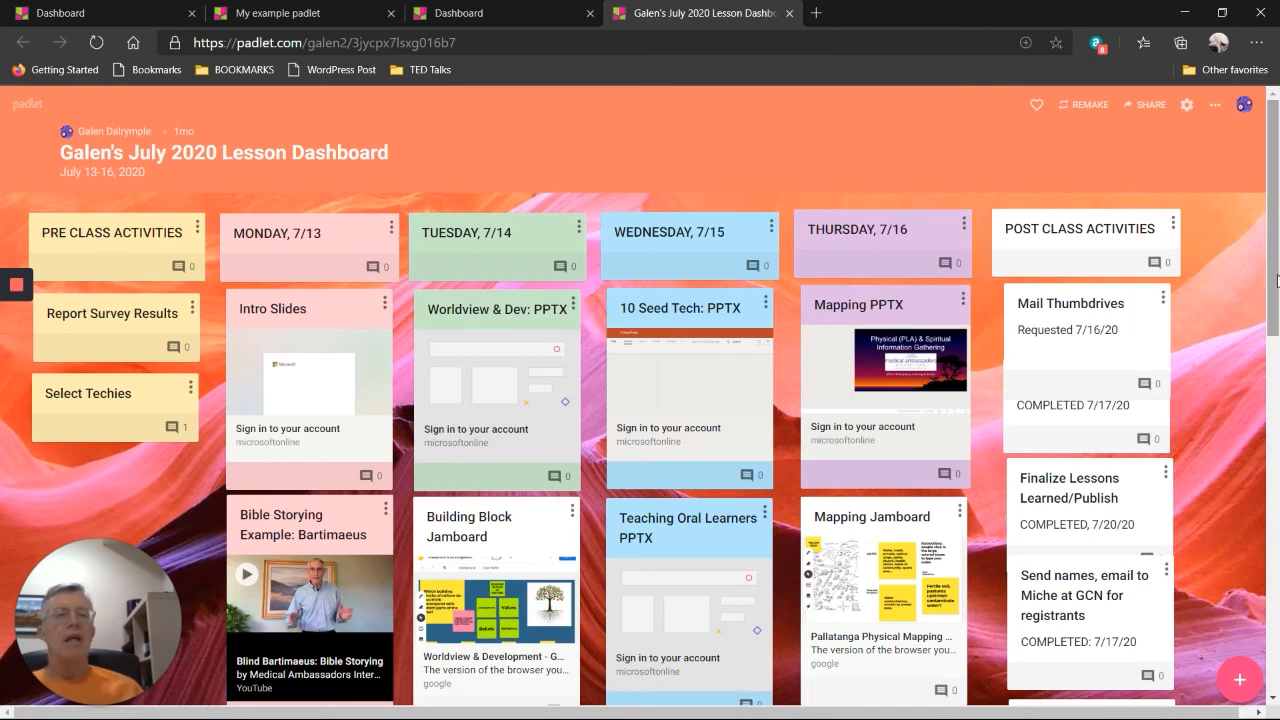
left_click_drag(1271, 290, 1271, 646)
left_click_drag(1276, 583, 1270, 222)
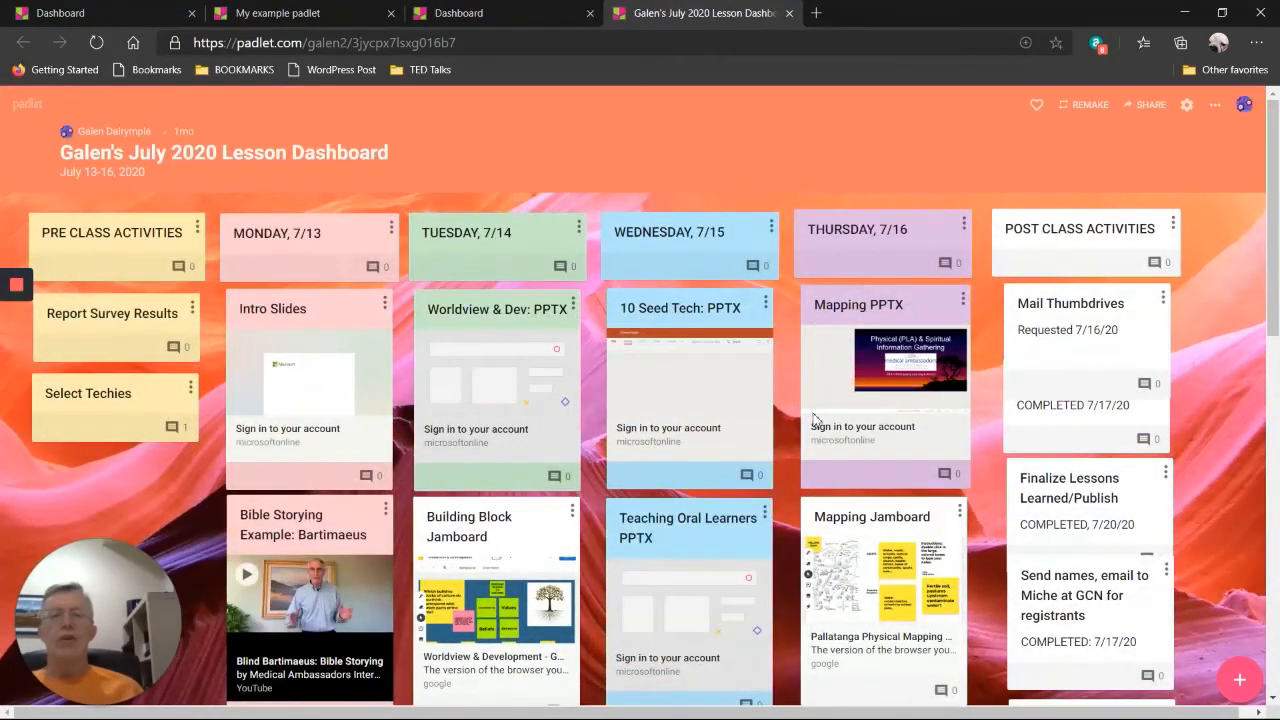
Add a new blank post to the July 2020 Lesson Dashboard padlet.
left_click(1240, 678)
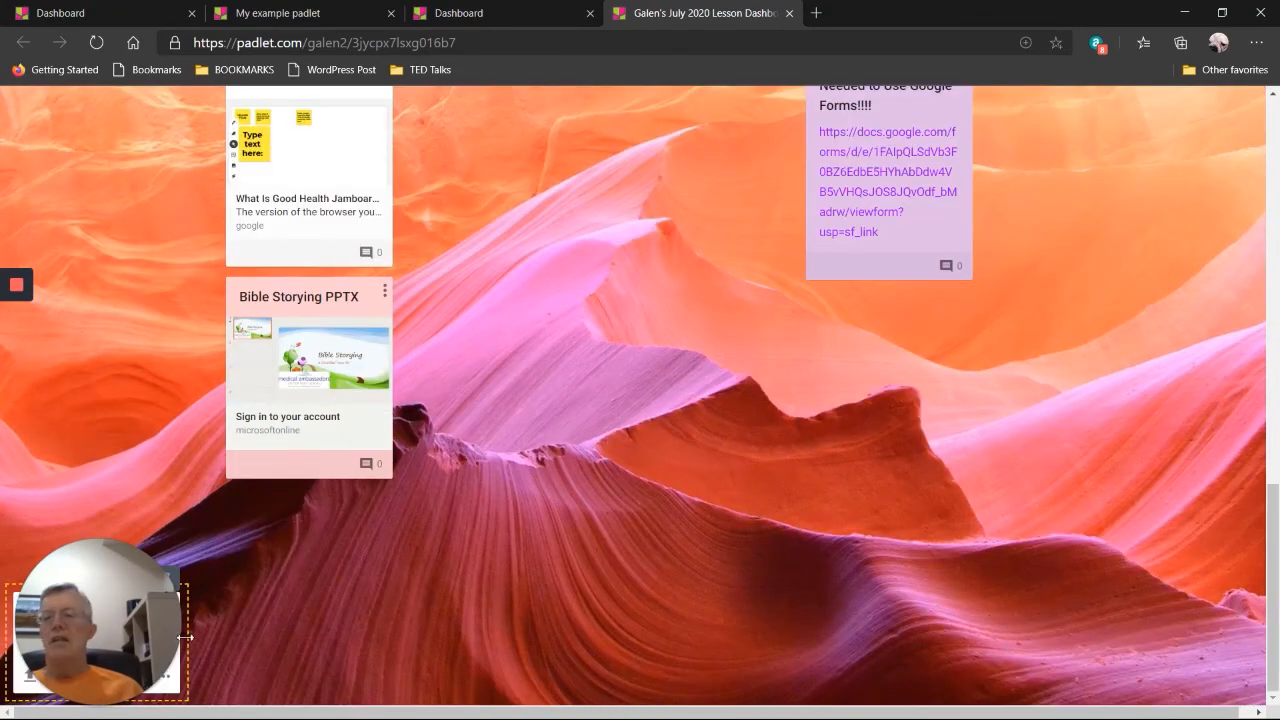
left_click_drag(122, 636, 684, 614)
left_click(141, 640)
left_click(87, 611)
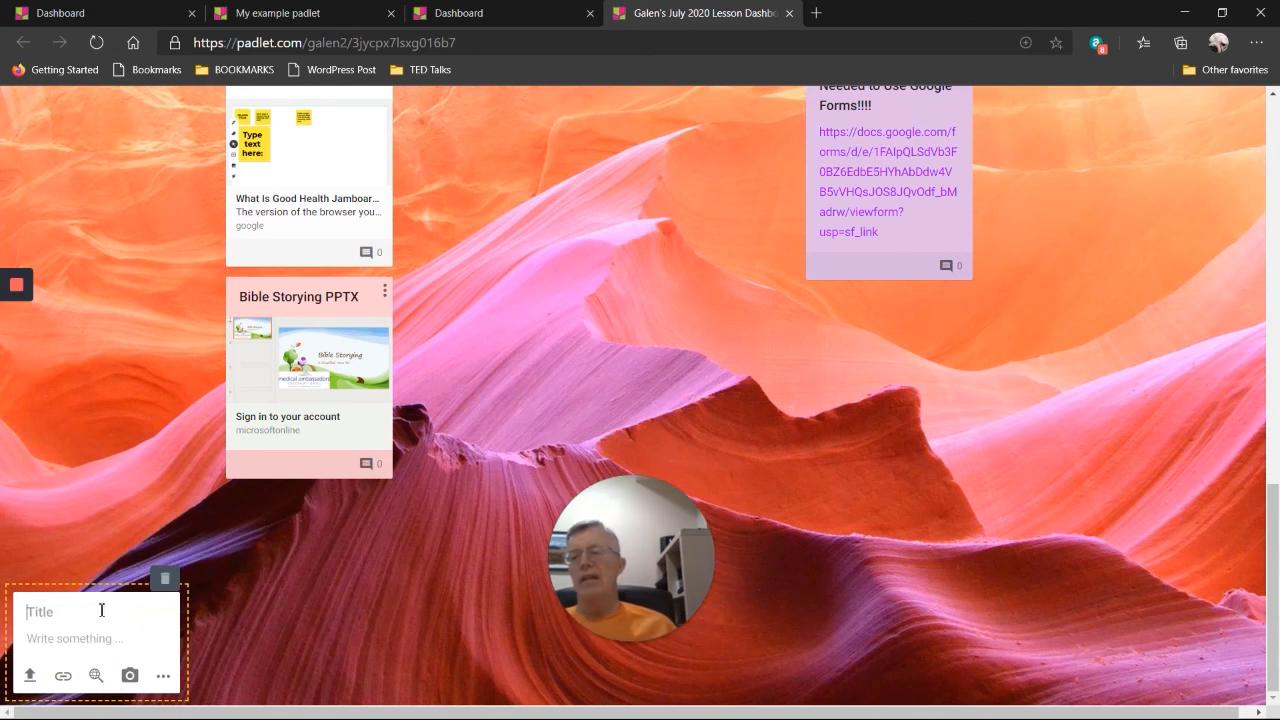
left_click_drag(106, 587, 137, 596)
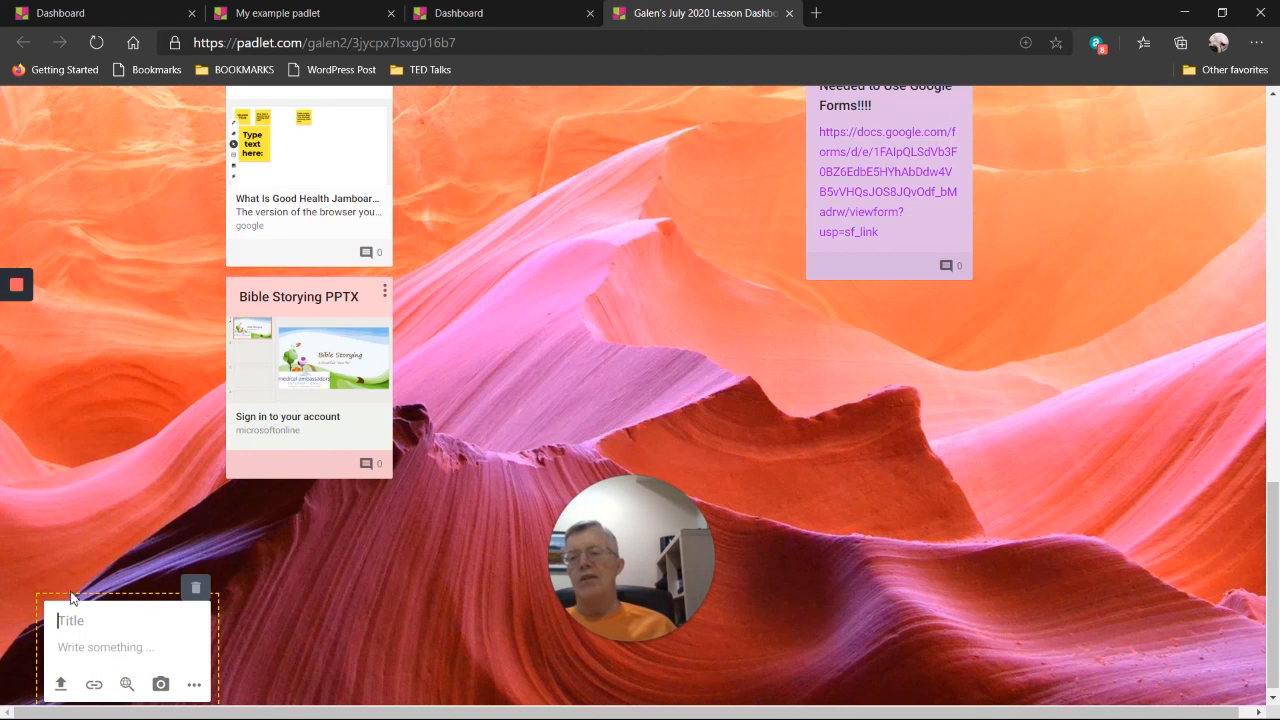
Move the blank post into the empty space beside the Post Class Activities column, level with the "Mail Thumbdrives" post.
left_click_drag(161, 617, 1170, 165)
scroll(1095, 450, "up", 5)
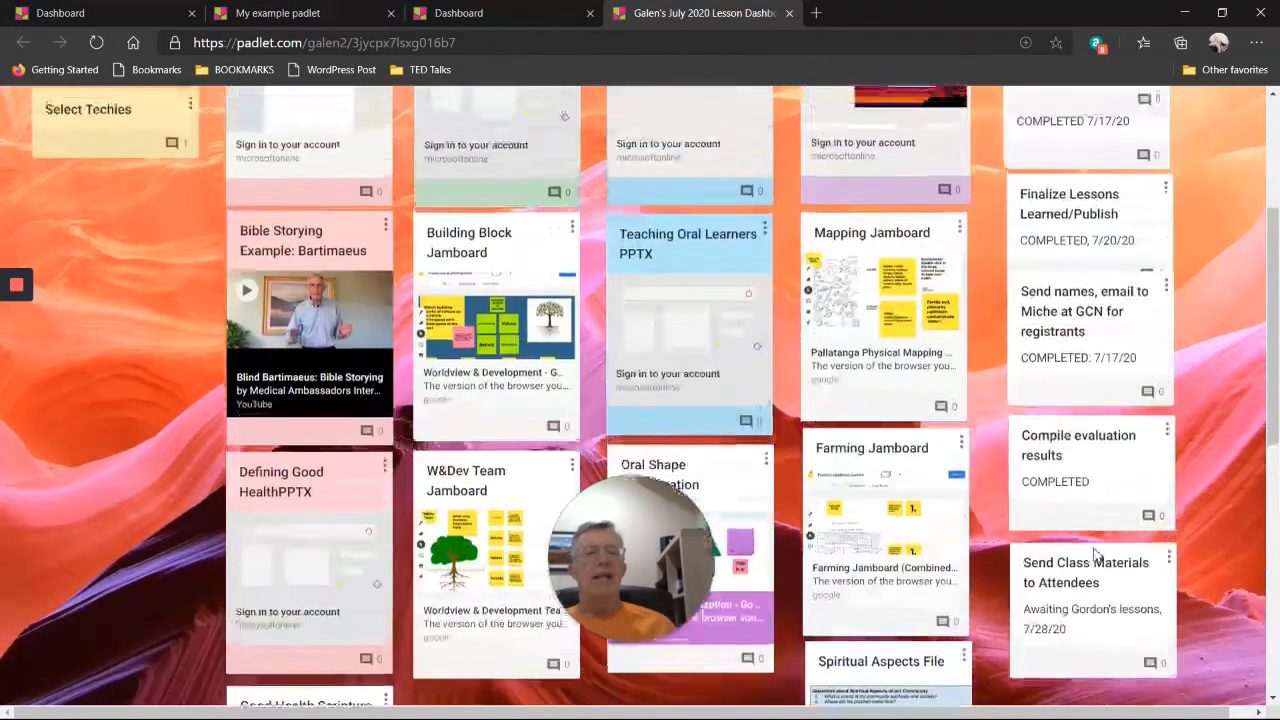
scroll(1095, 555, "down", 2)
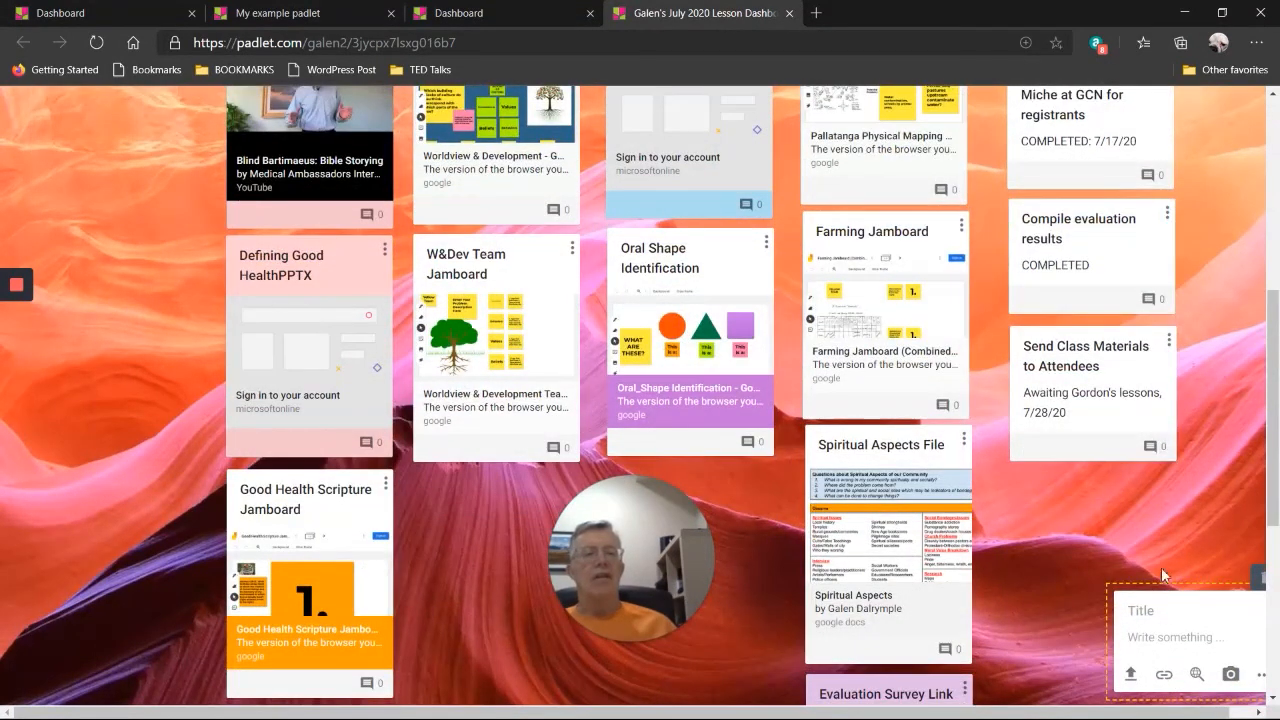
left_click_drag(1188, 578, 1065, 129)
scroll(1083, 260, "up", 5)
left_click(1091, 648)
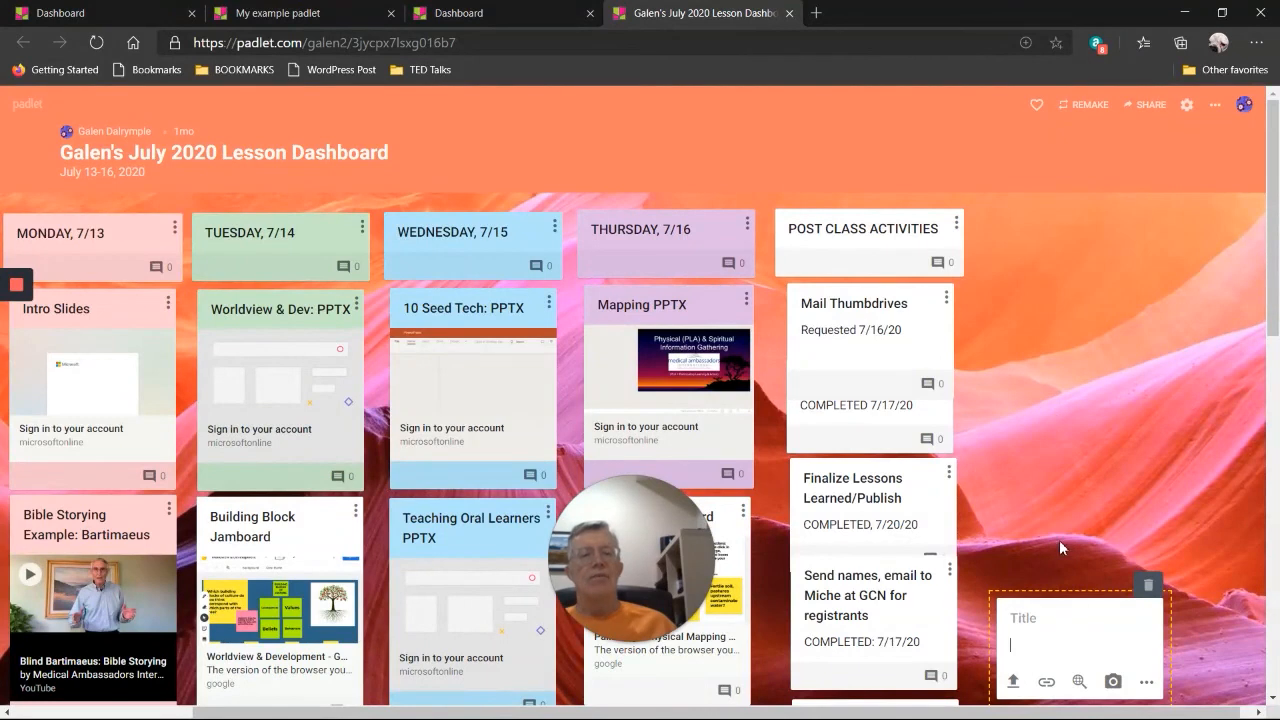
left_click_drag(1056, 597, 1040, 284)
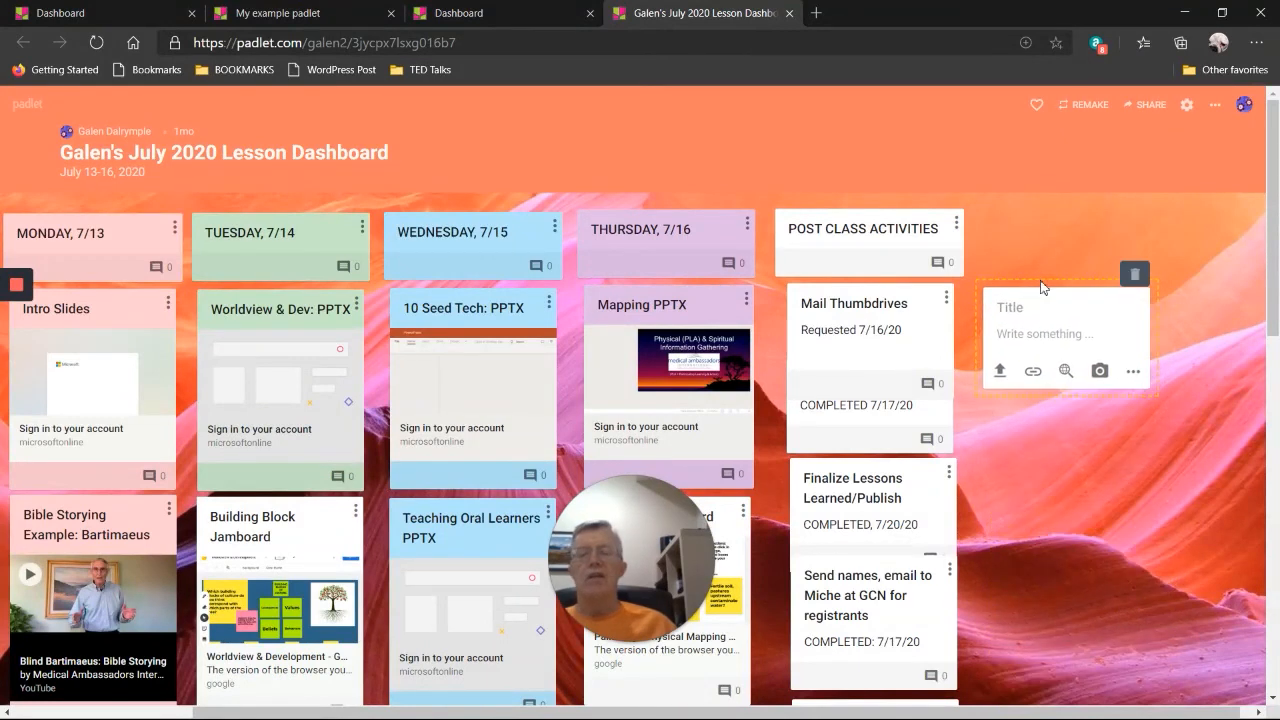
left_click_drag(675, 542, 364, 576)
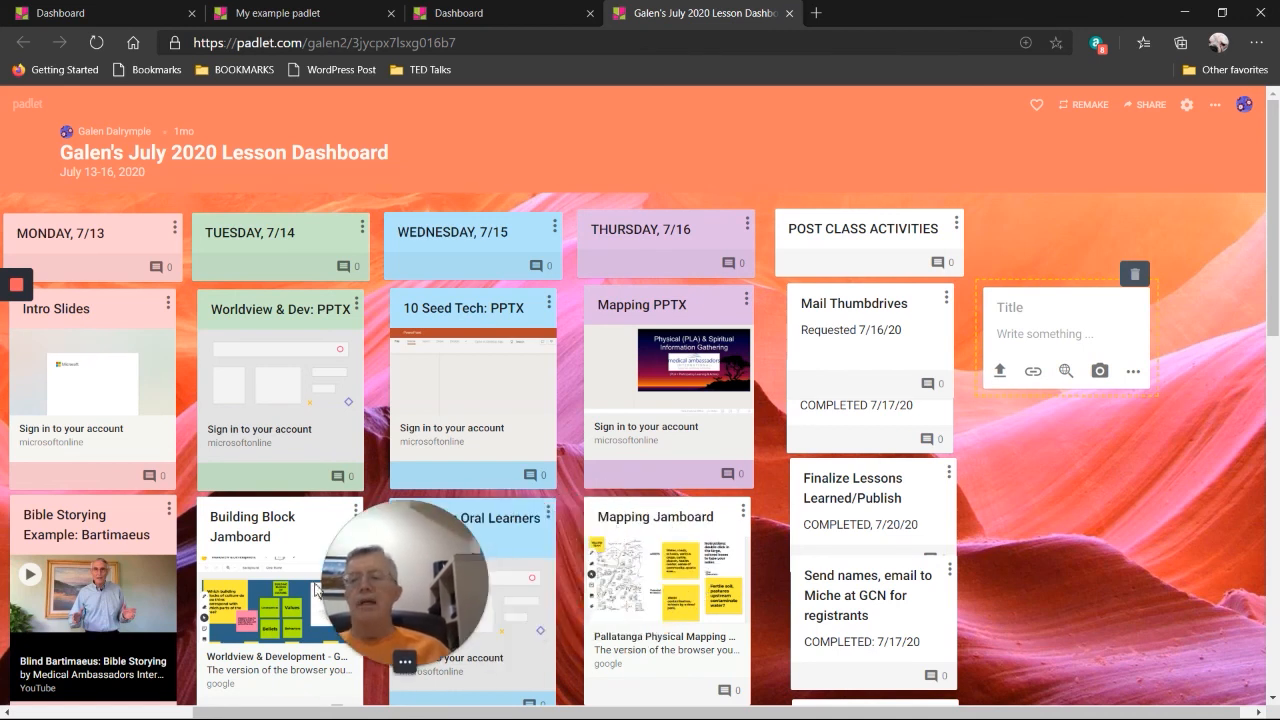
left_click_drag(88, 602, 56, 611)
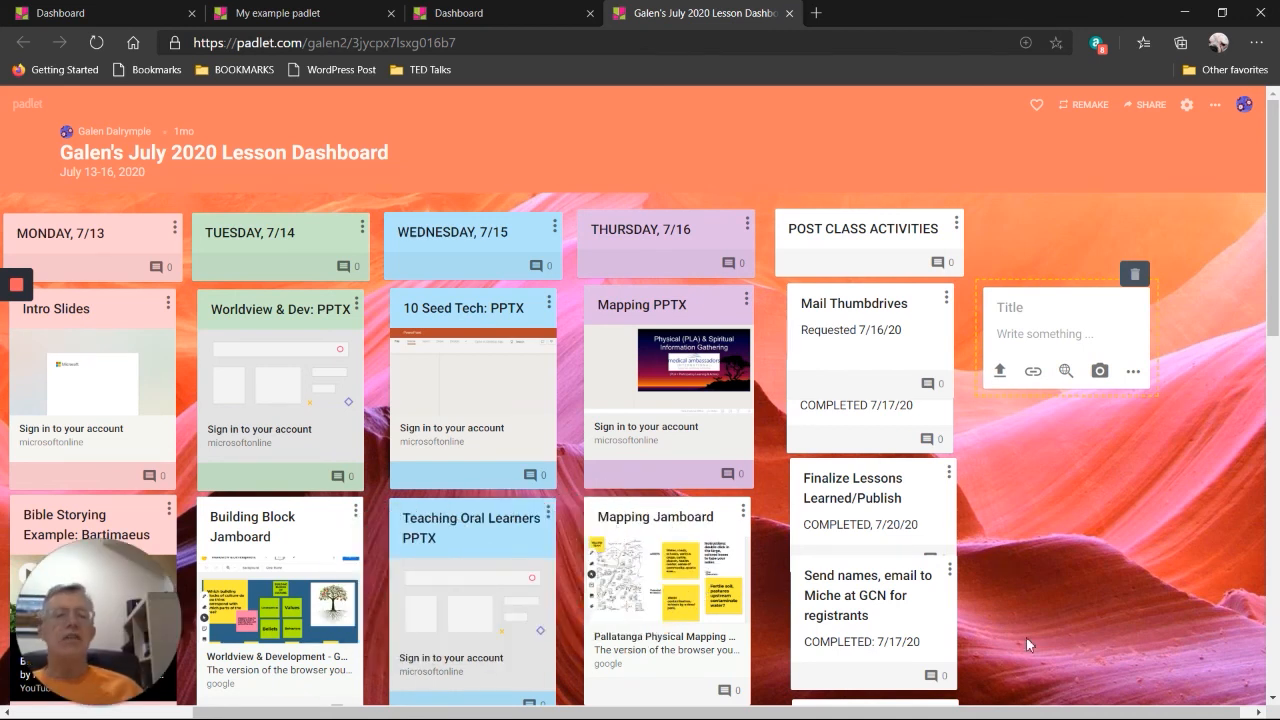
left_click_drag(1128, 713, 1196, 716)
scroll(1196, 716, "left", 3)
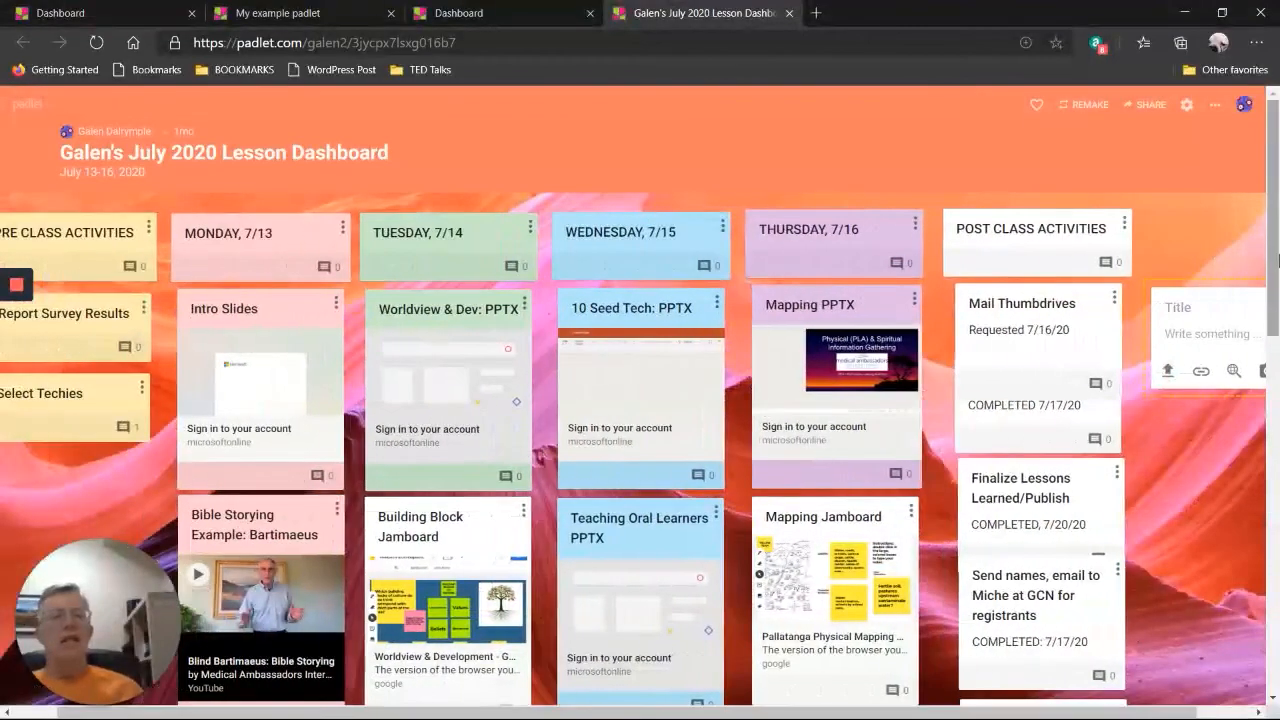
left_click_drag(1276, 250, 1268, 165)
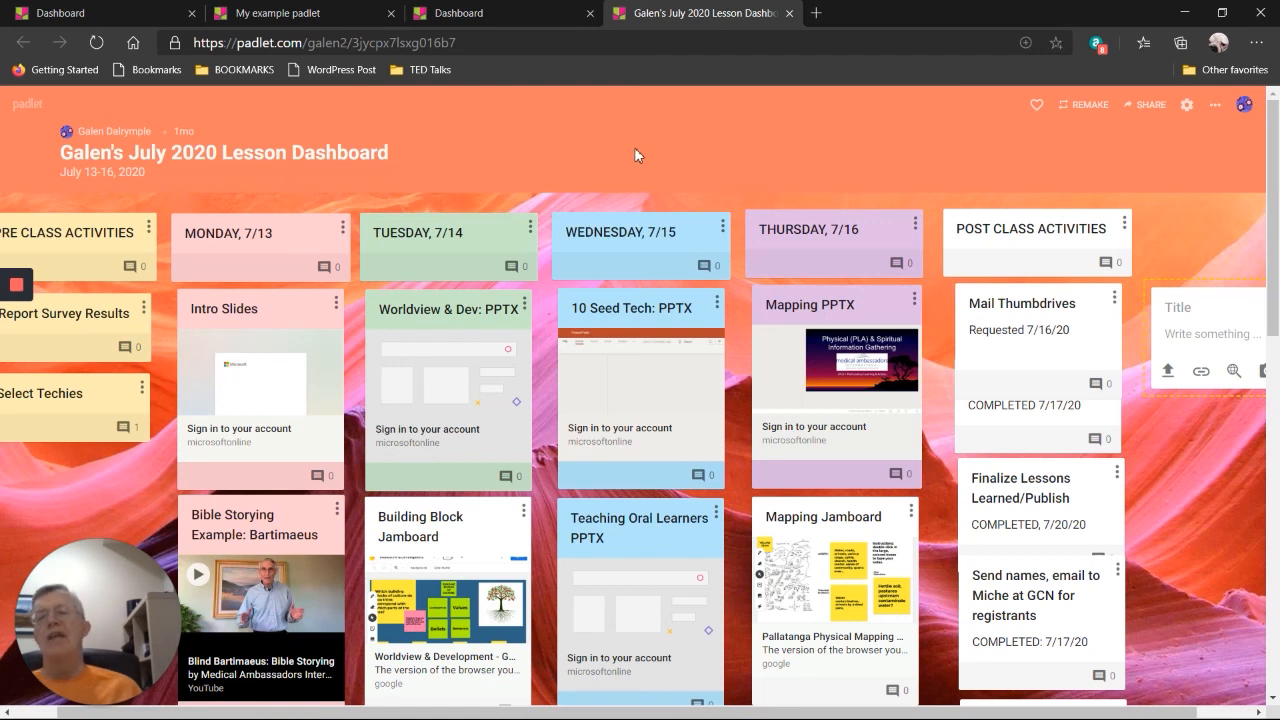
Switch to "My example padlet" and delete it, entering the displayed confirmation code.
left_click(335, 18)
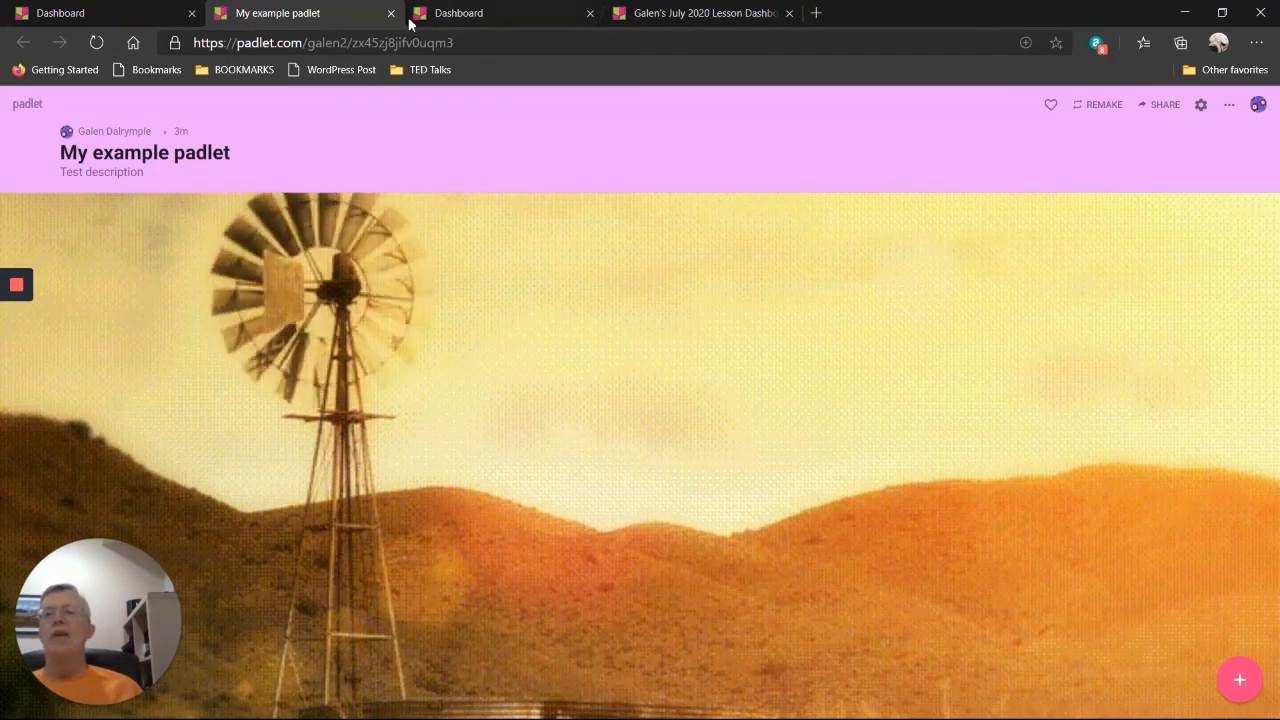
left_click(1232, 105)
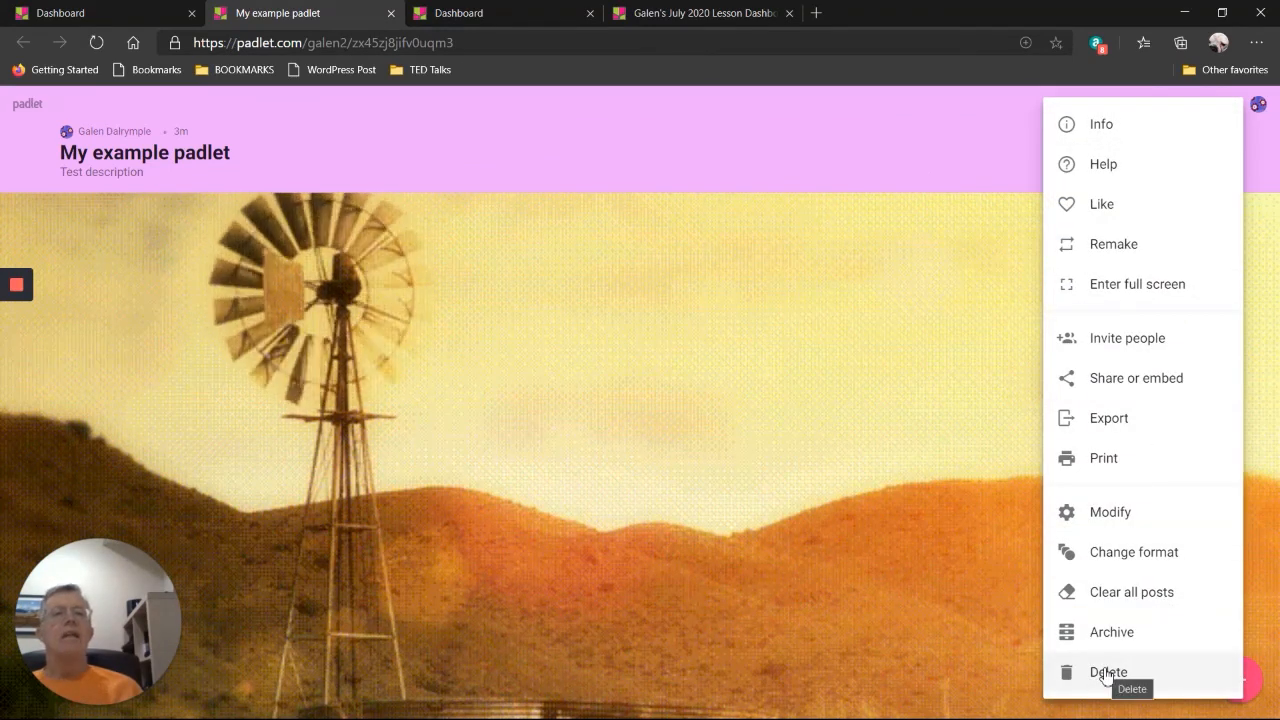
left_click(1106, 673)
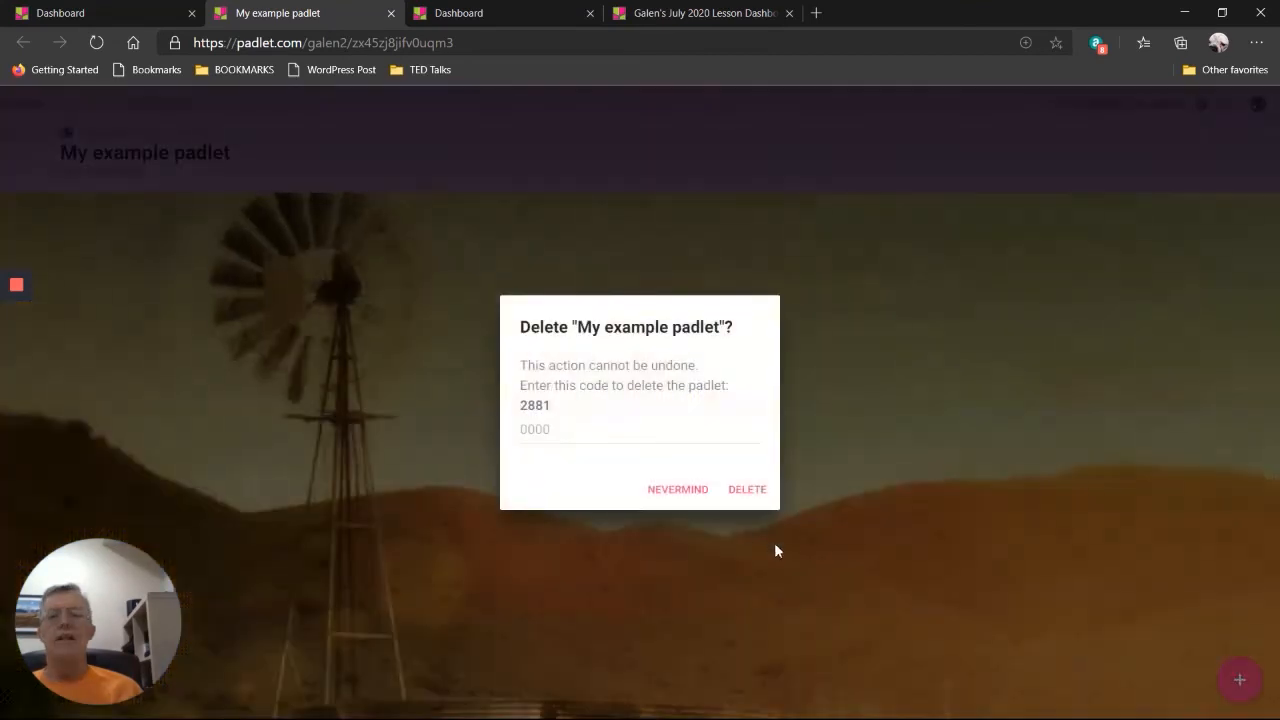
left_click(750, 492)
left_click(752, 494)
left_click(639, 428)
type("578")
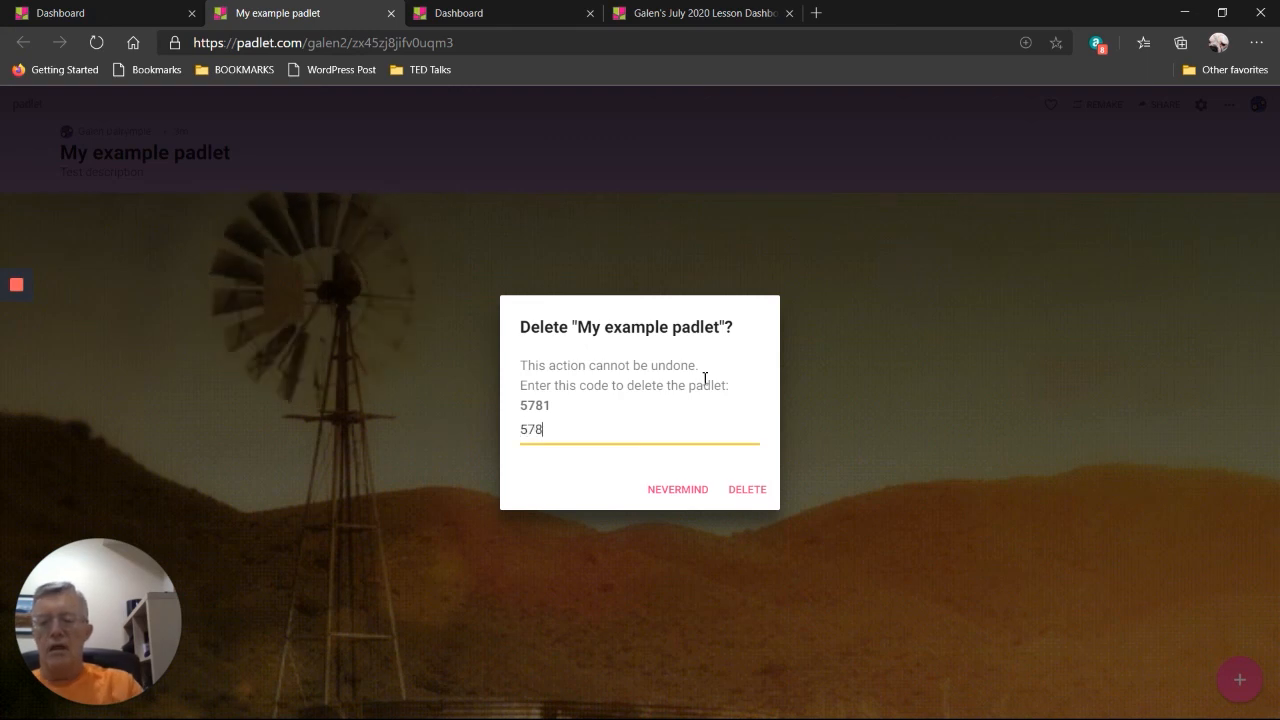
left_click(760, 492)
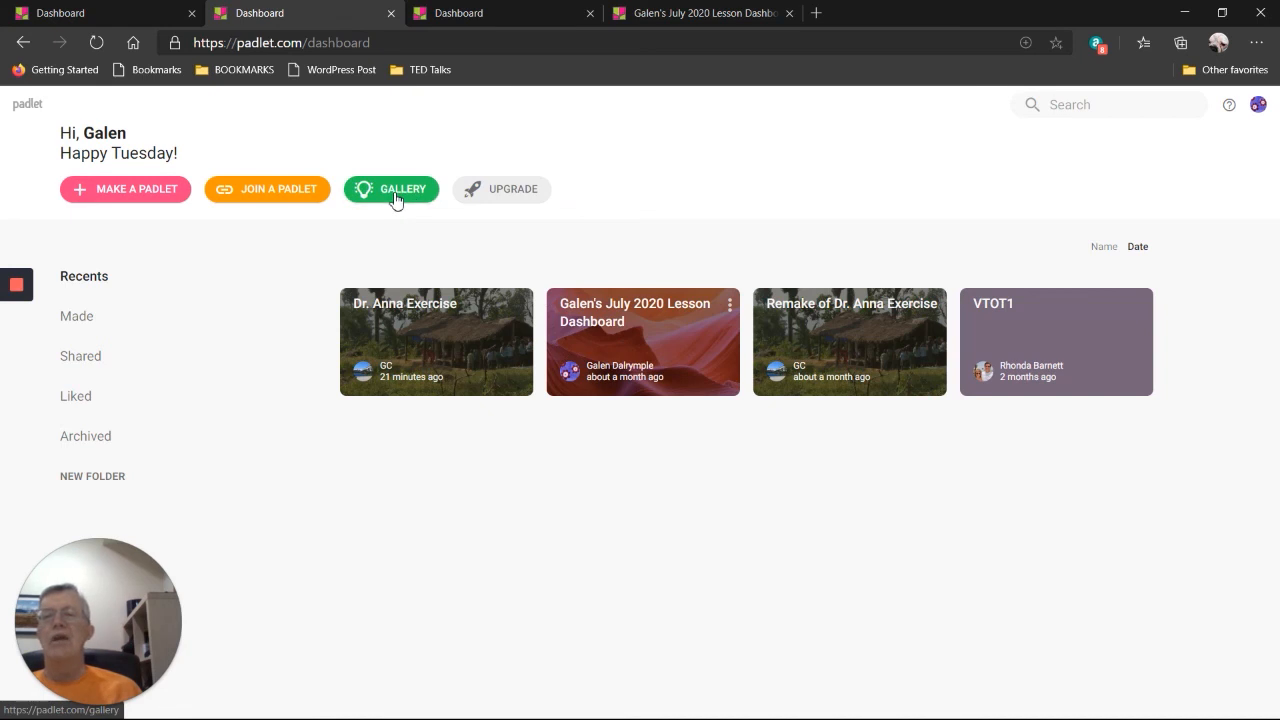
Open the Padlet Gallery and browse its example padlets.
left_click(396, 190)
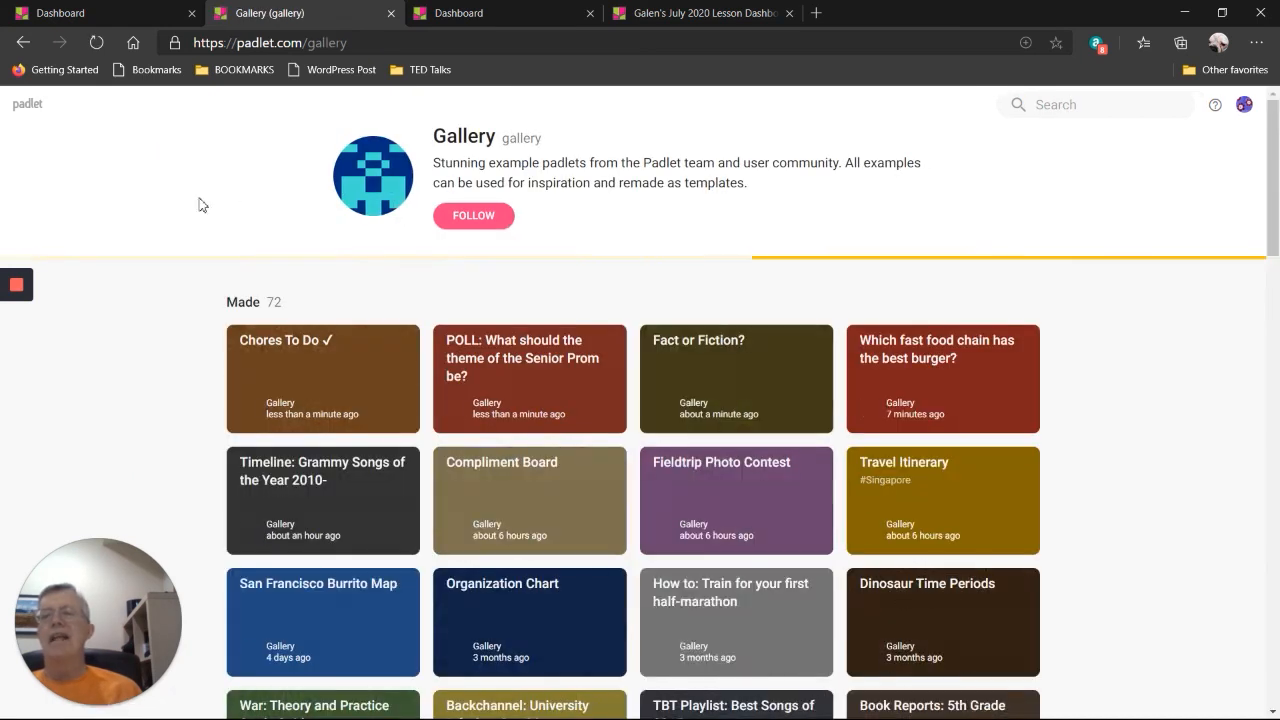
scroll(181, 224, "down", 2)
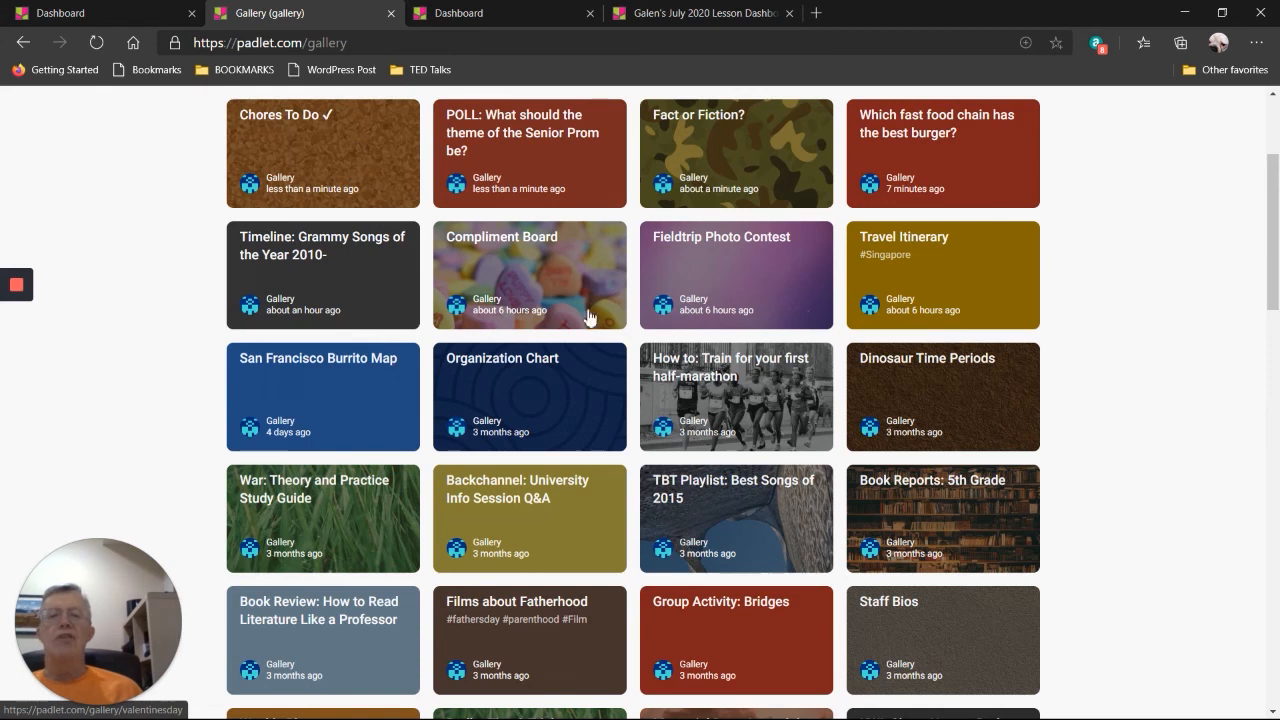
scroll(182, 318, "down", 5)
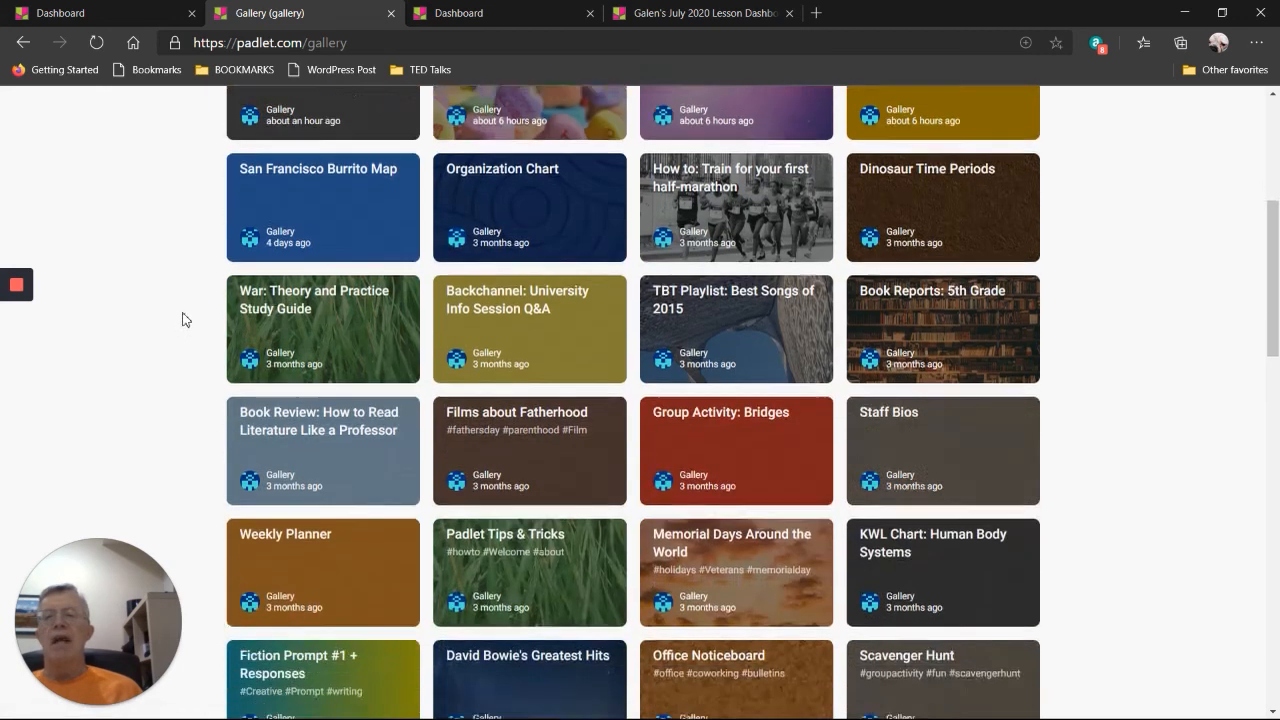
scroll(182, 318, "down", 4)
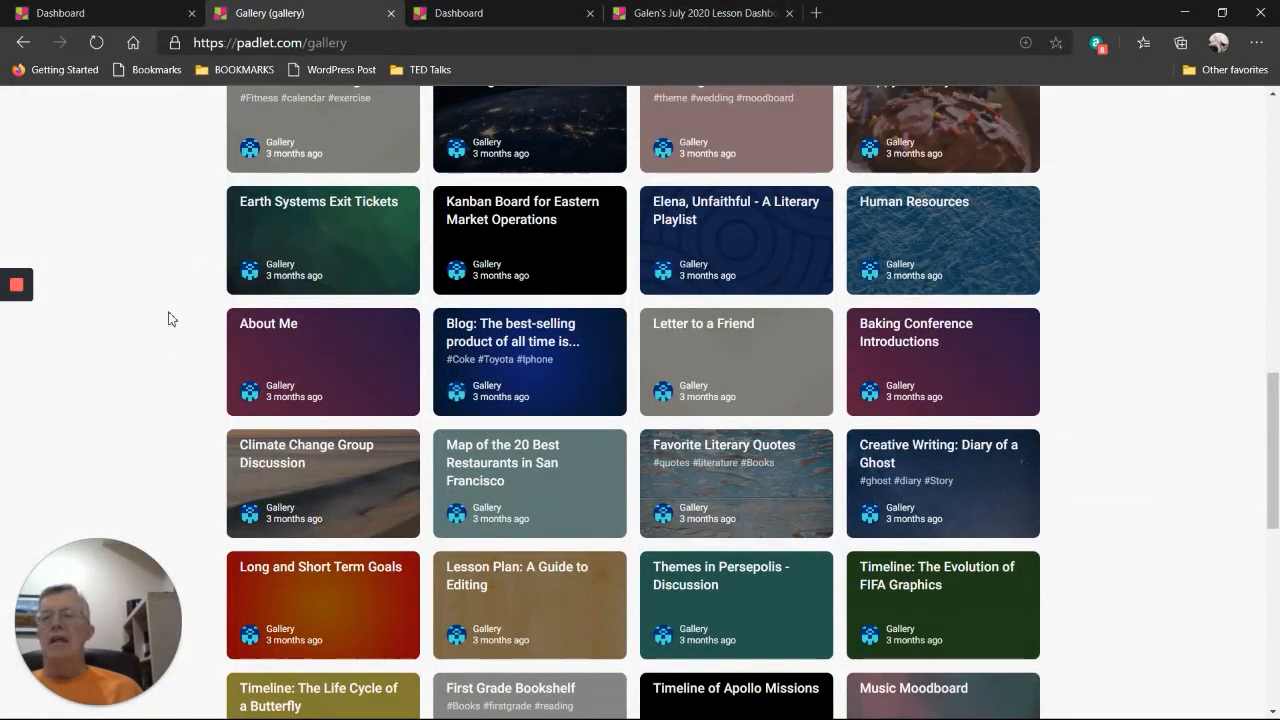
scroll(171, 314, "down", 4)
scroll(171, 310, "down", 3)
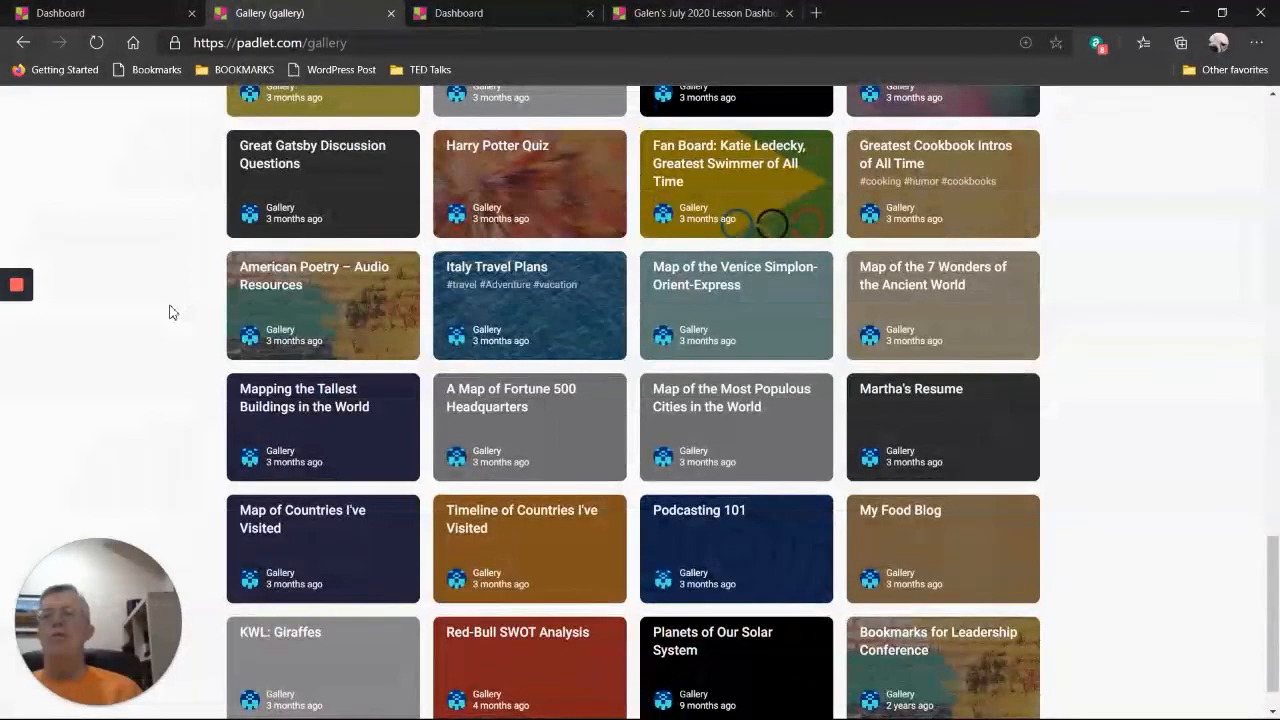
scroll(171, 310, "up", 2)
View the "Great Gatsby Discussion Questions" example padlet, close it and the gallery, and return to the dashboard.
left_click(281, 372)
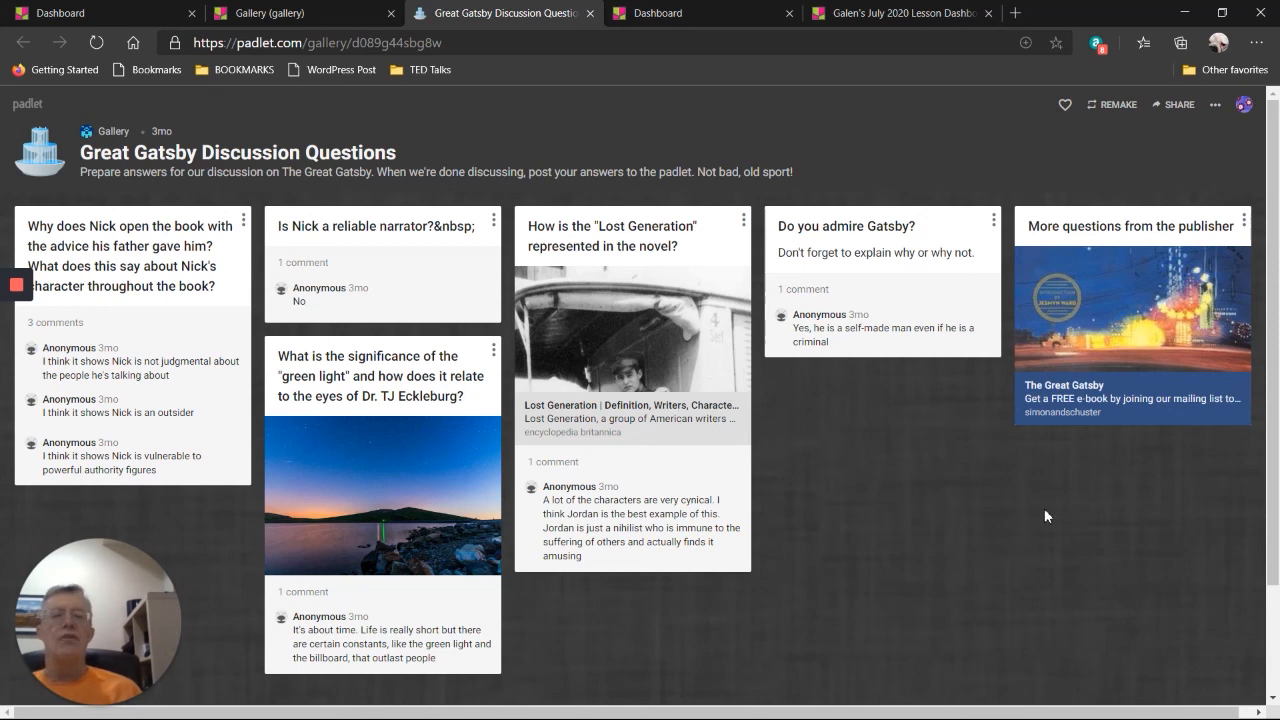
left_click(590, 13)
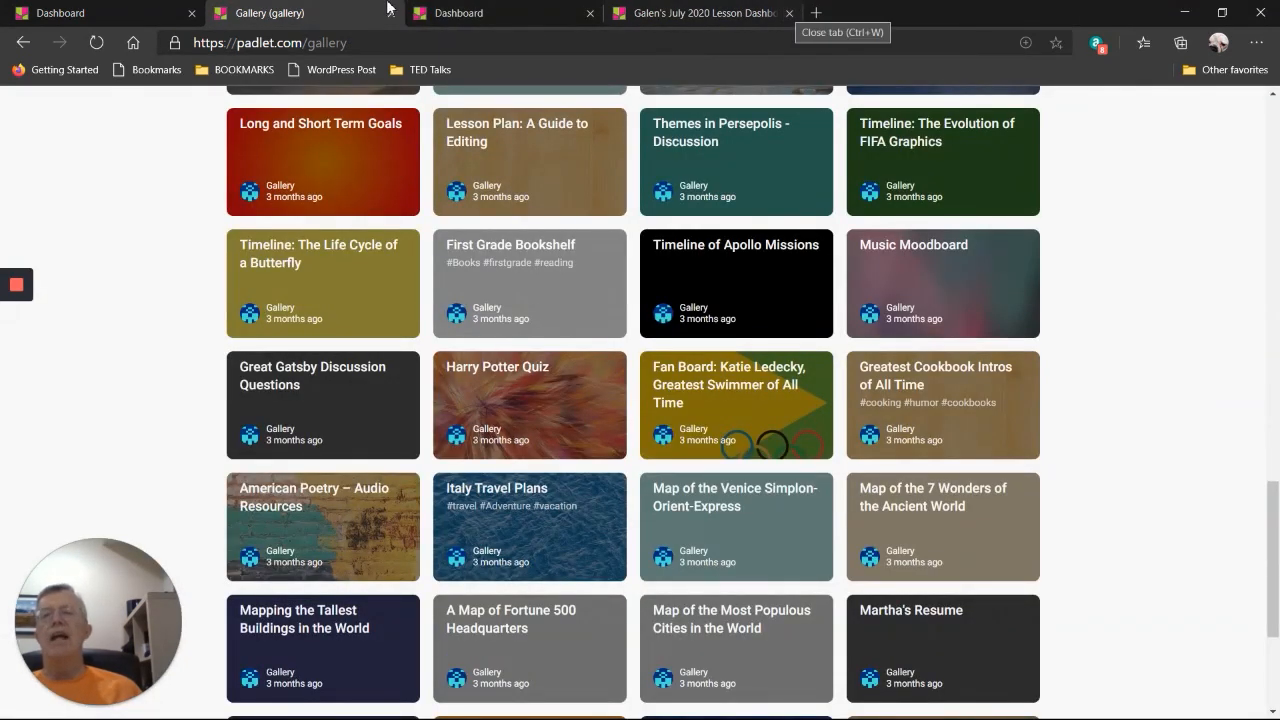
left_click(391, 14)
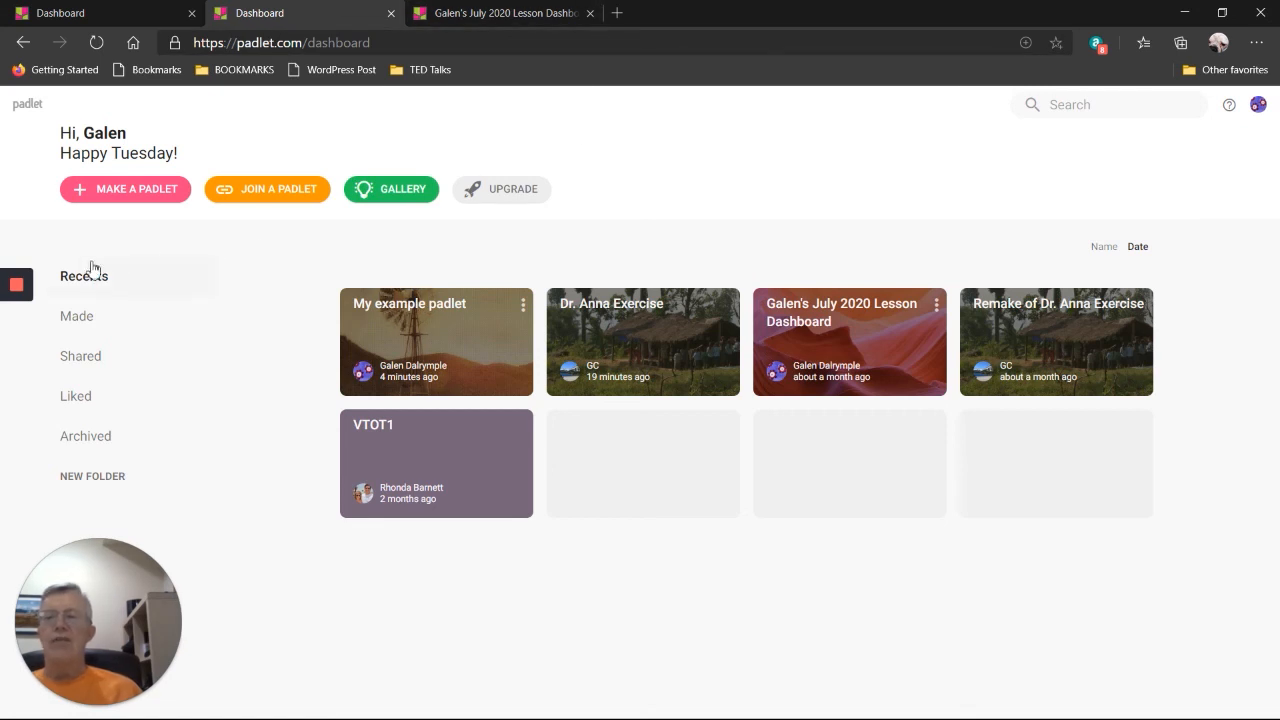
mouse_move(15, 288)
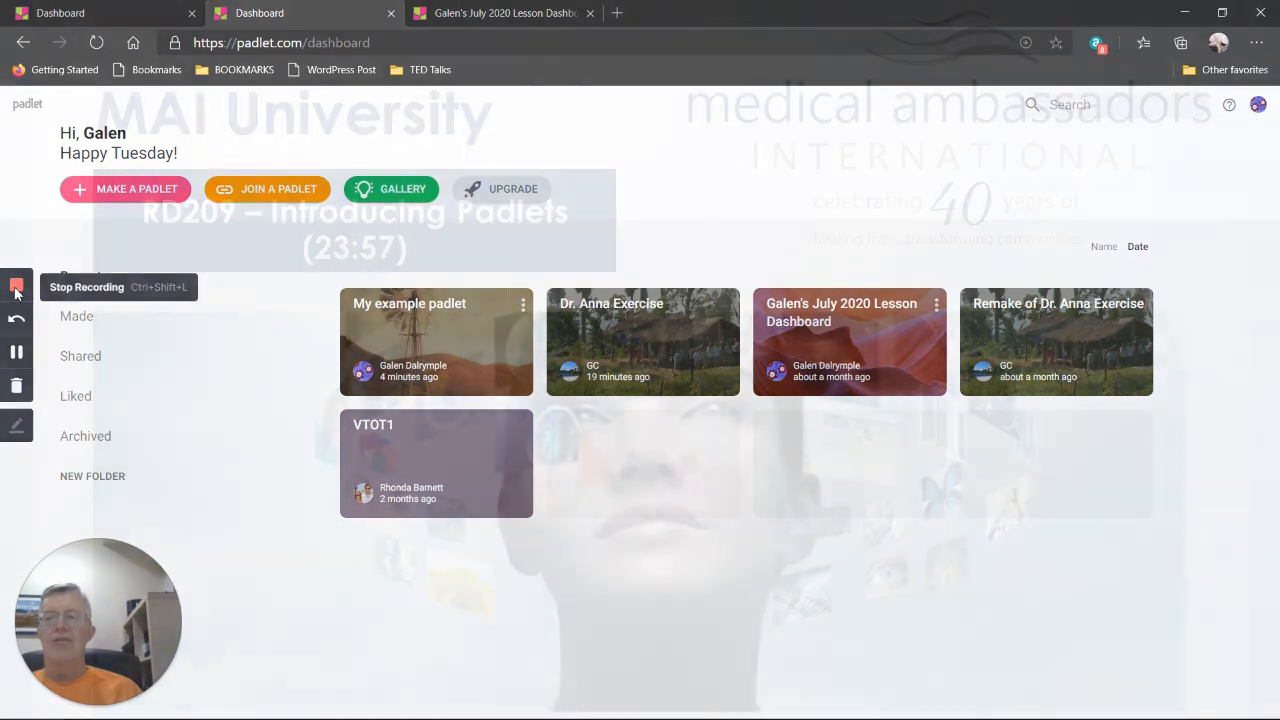